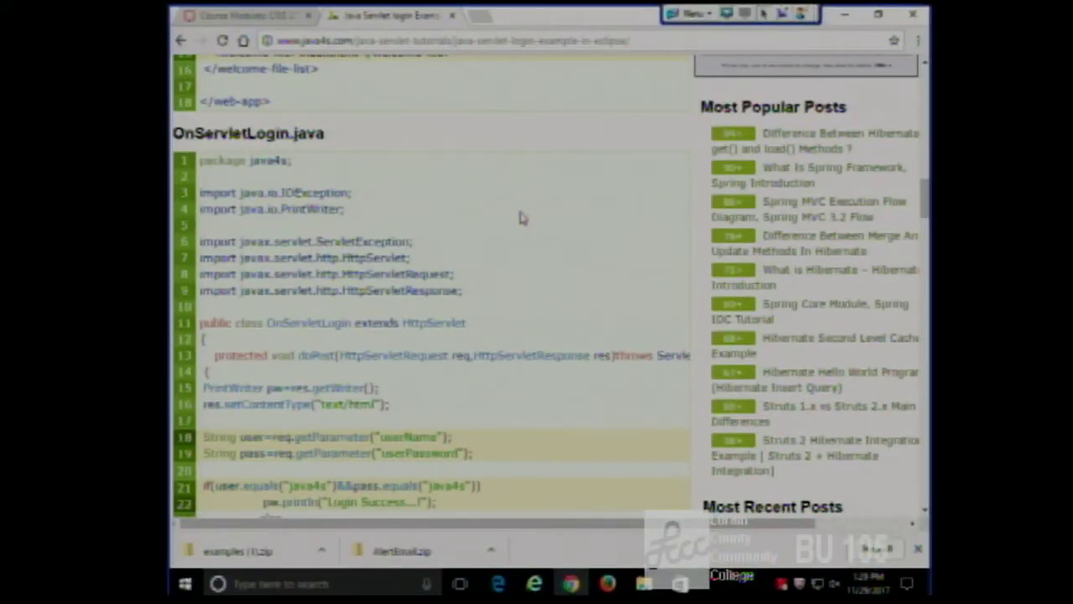
Examine the OnServletLogin.java code and the login output in the Java4s servlet login example.
scroll(522, 211, "down", 1)
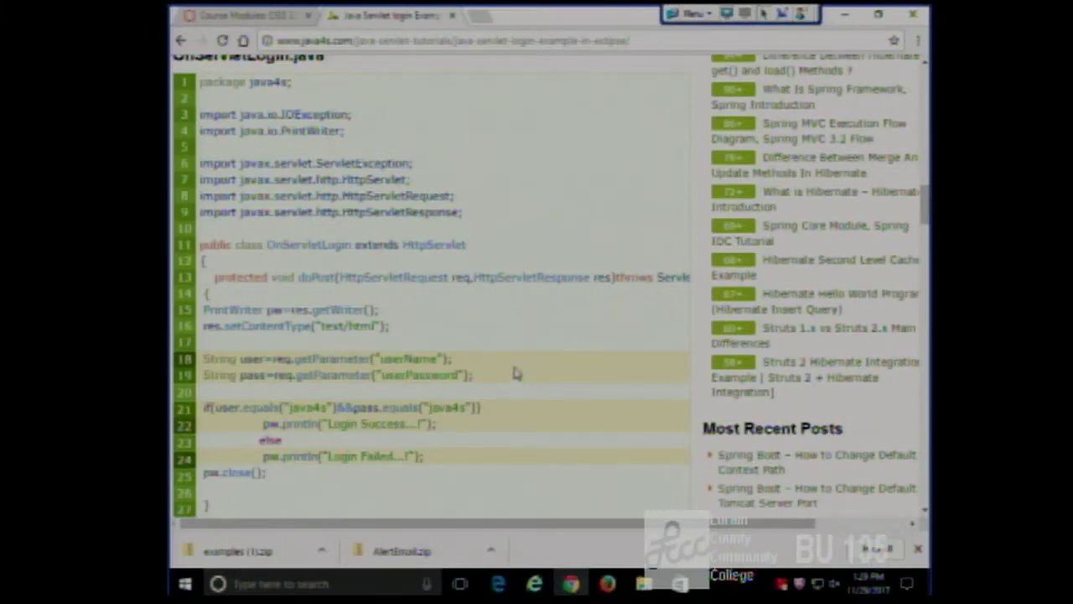
scroll(514, 373, "down", 2)
scroll(515, 373, "down", 2)
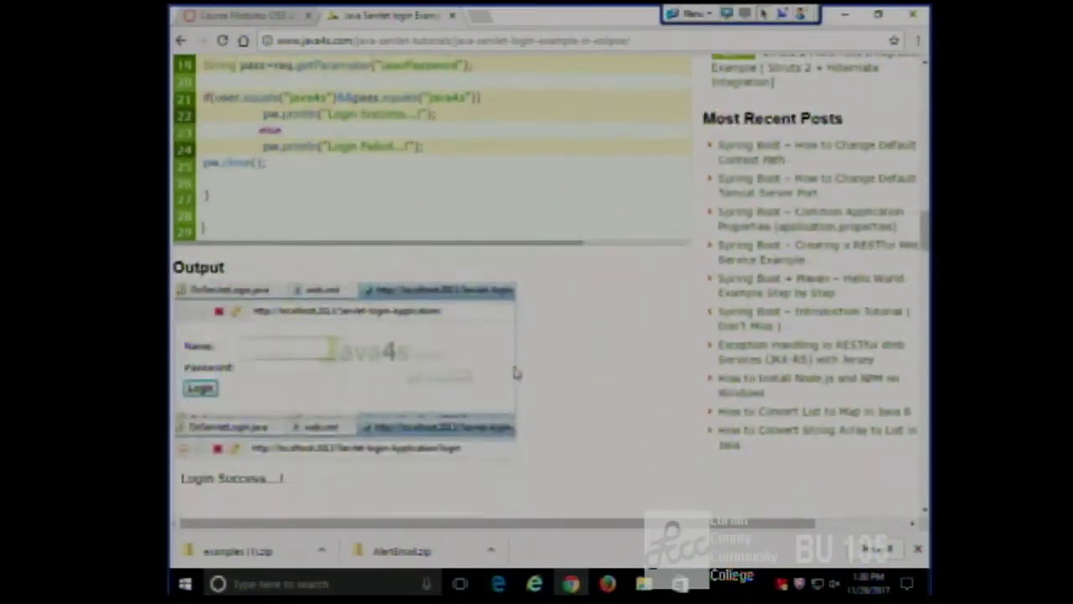
scroll(516, 373, "up", 2)
scroll(515, 373, "up", 3)
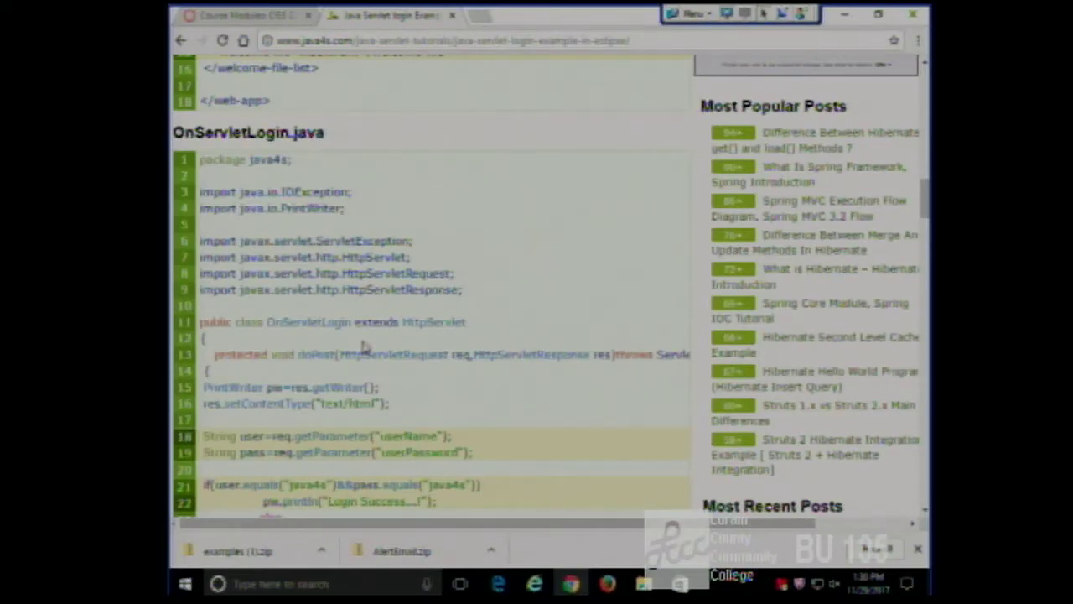
scroll(317, 263, "down", 1)
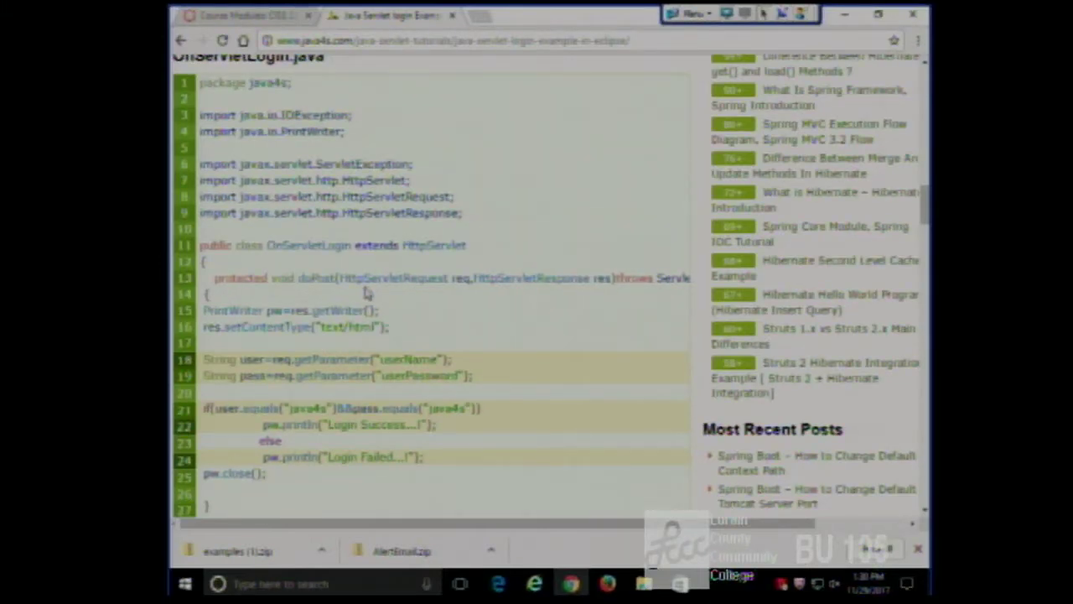
scroll(365, 289, "down", 1)
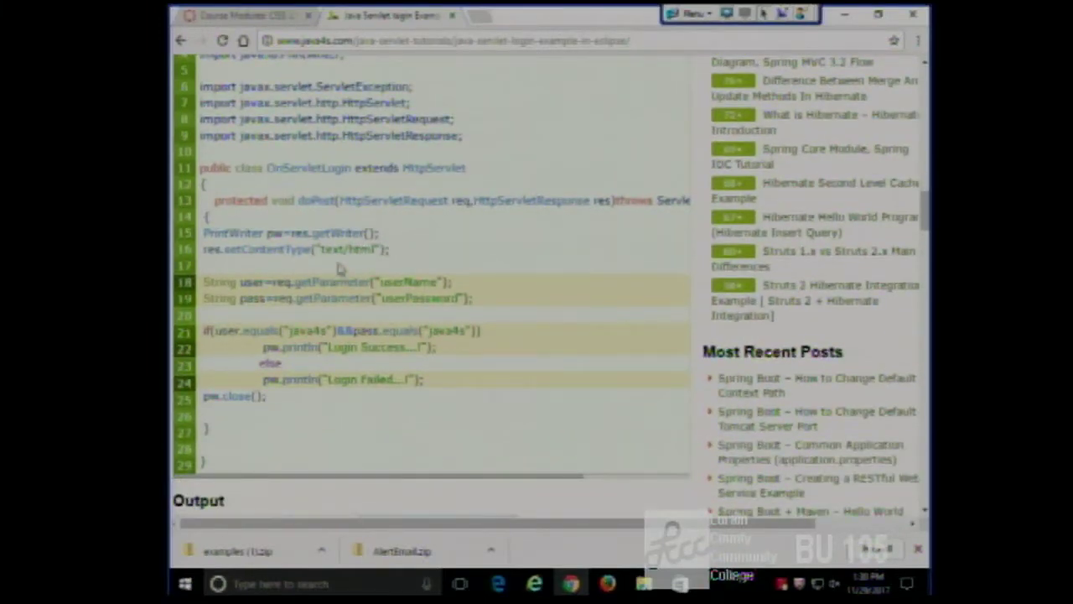
scroll(276, 302, "down", 5)
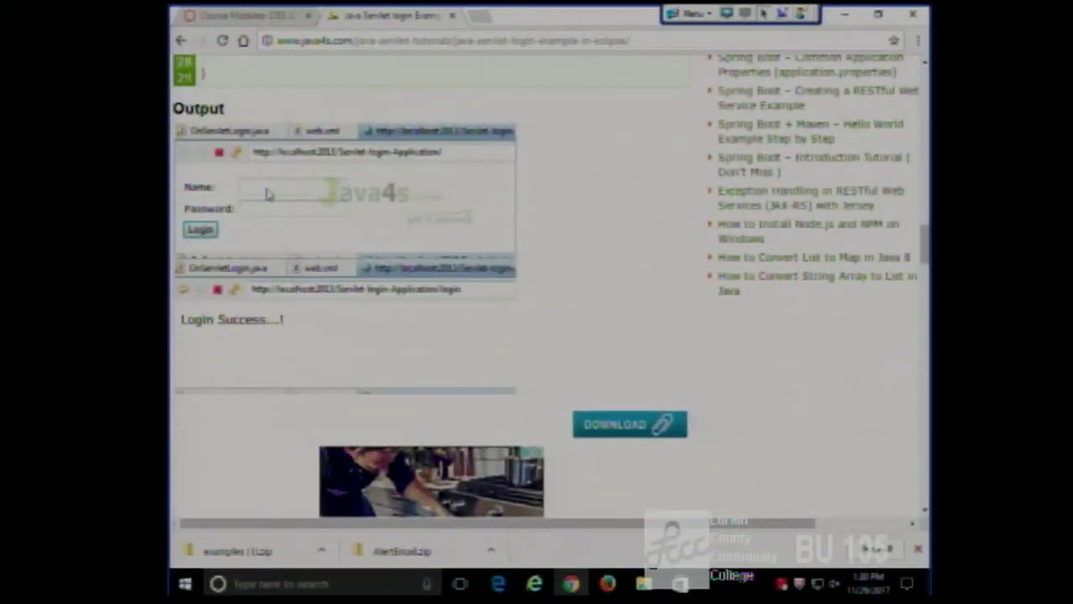
scroll(394, 236, "up", 7)
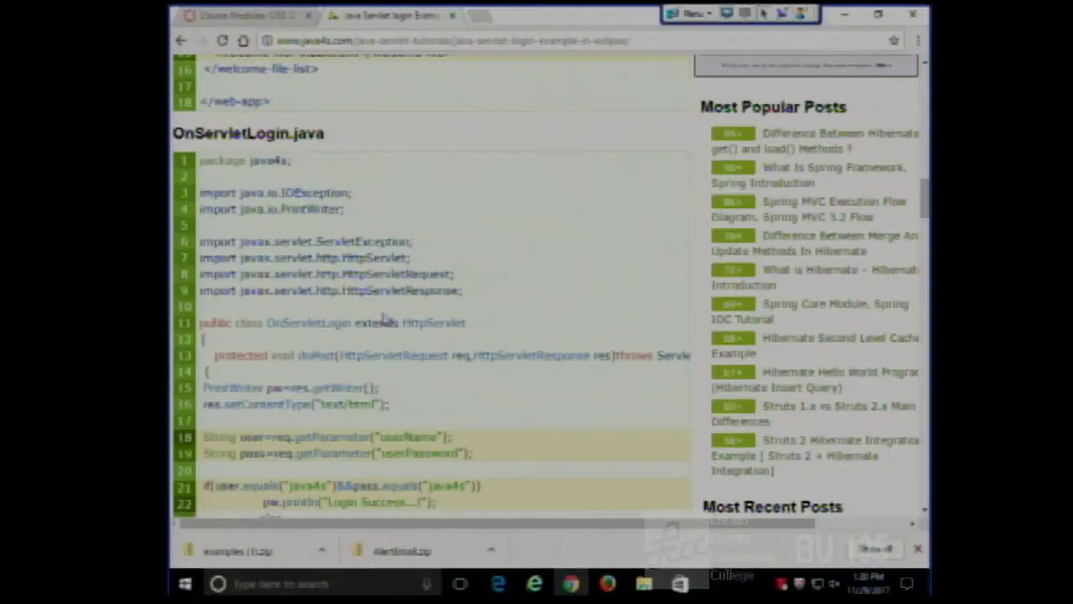
scroll(384, 318, "down", 1)
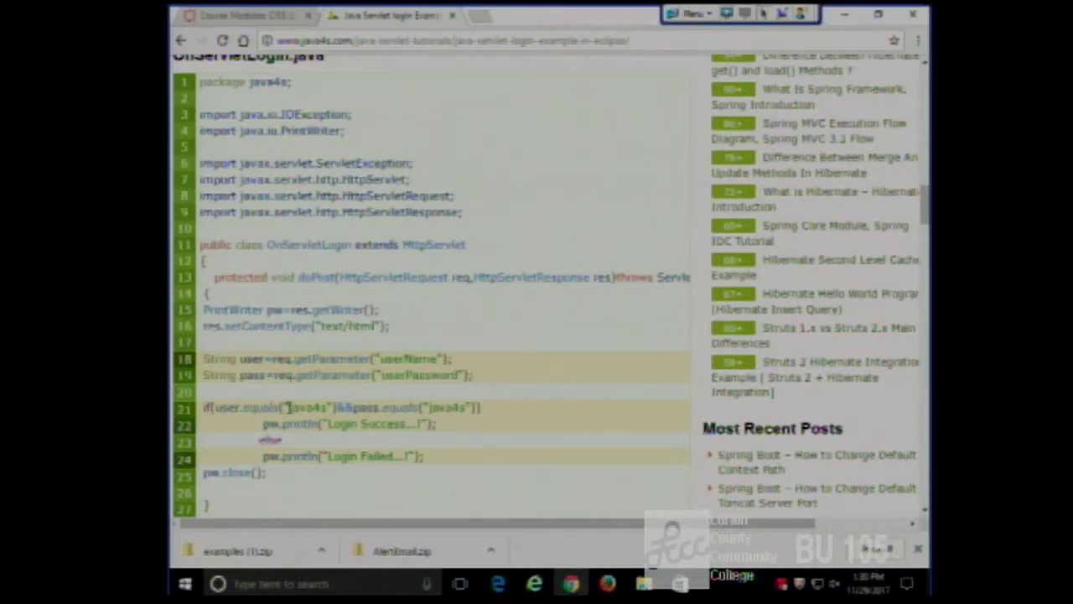
scroll(288, 406, "down", 15)
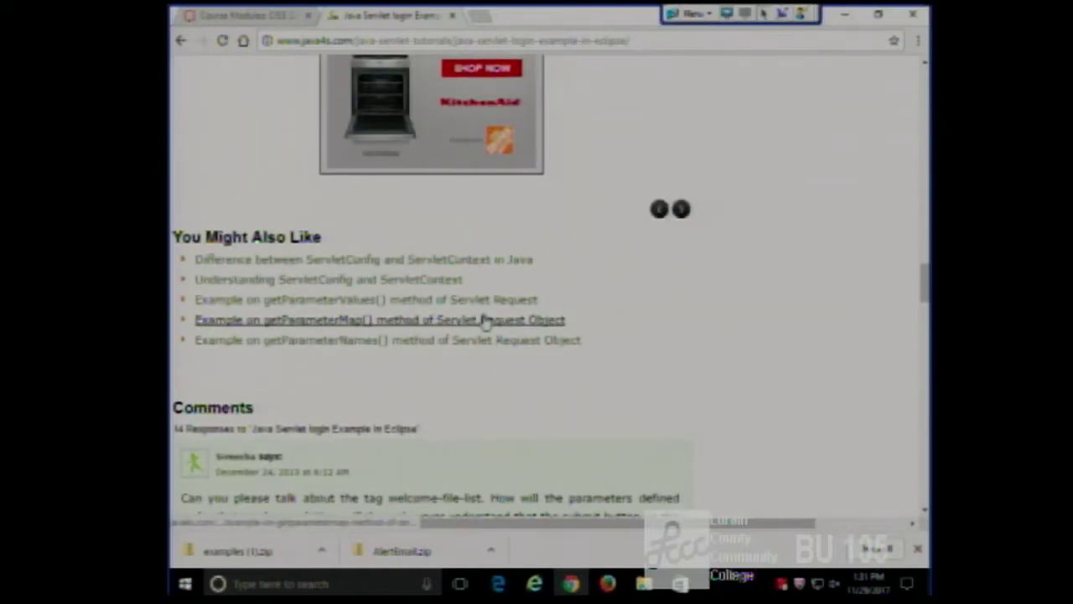
Return to the java servlet example search results and open the GitHub WASdev/sample.servlet repository.
left_click(183, 41)
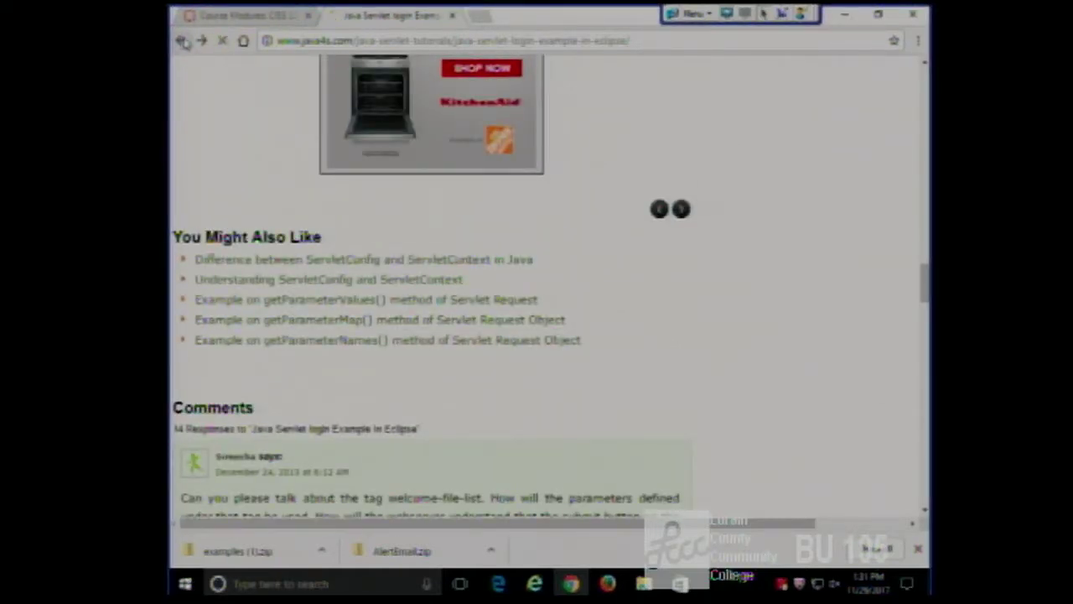
scroll(523, 241, "down", 1)
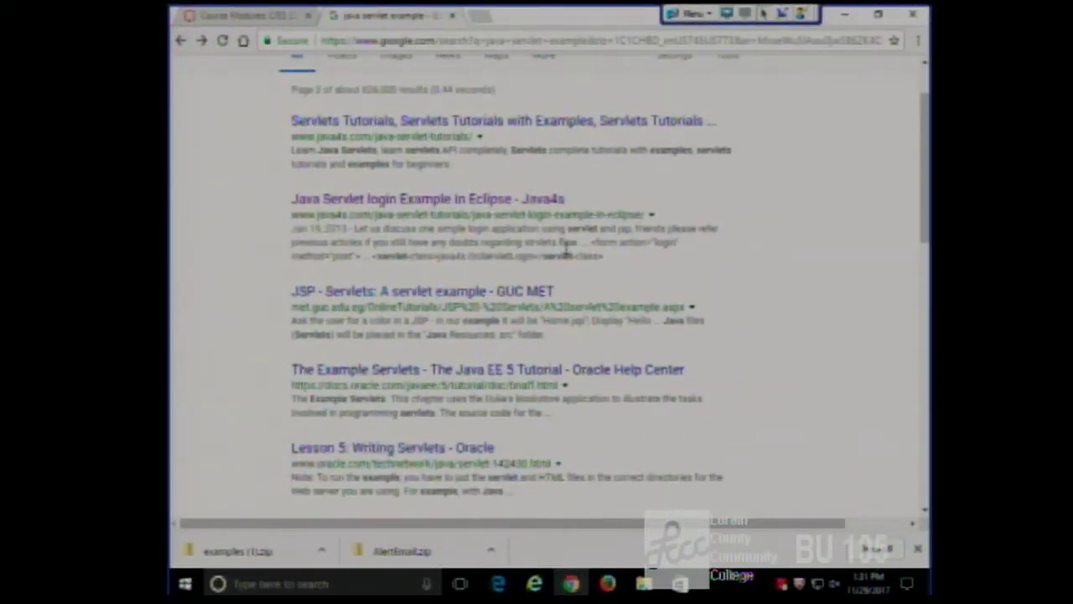
scroll(598, 254, "down", 3)
scroll(650, 276, "down", 1)
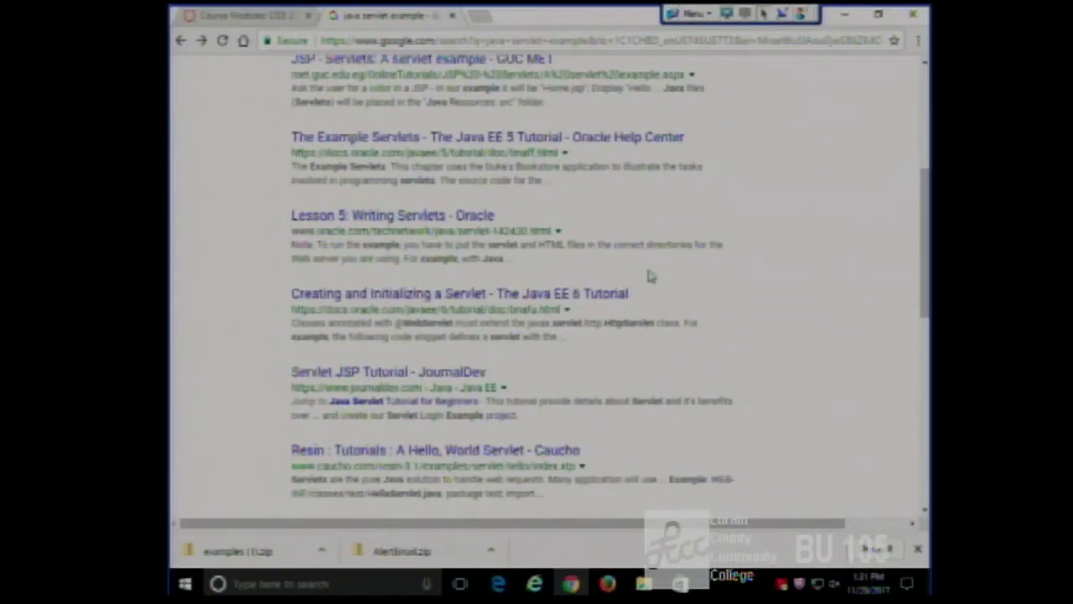
scroll(654, 280, "down", 1)
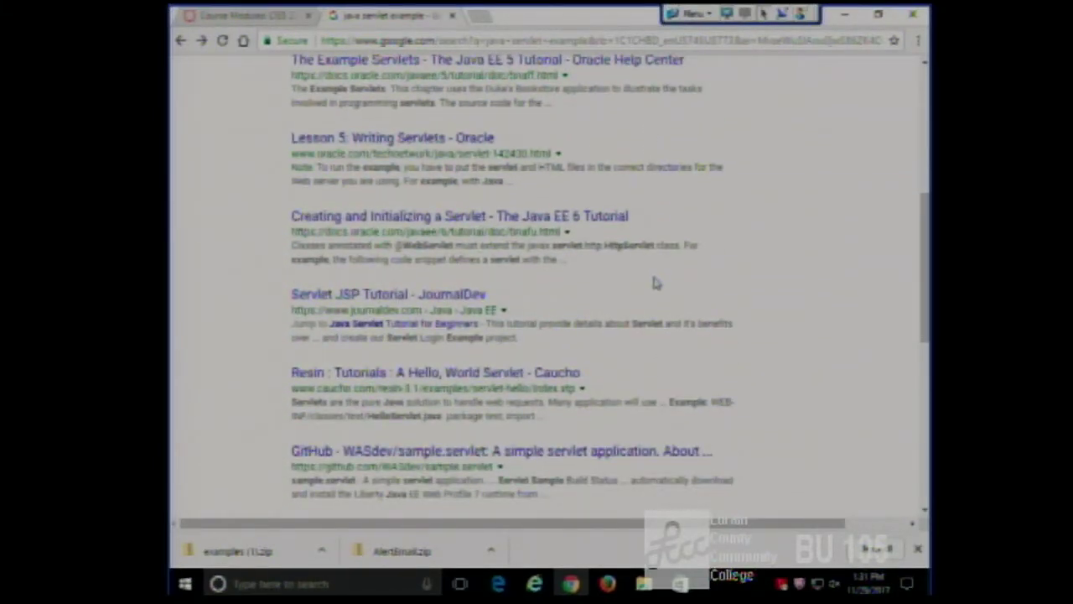
scroll(654, 283, "up", 5)
scroll(654, 283, "down", 7)
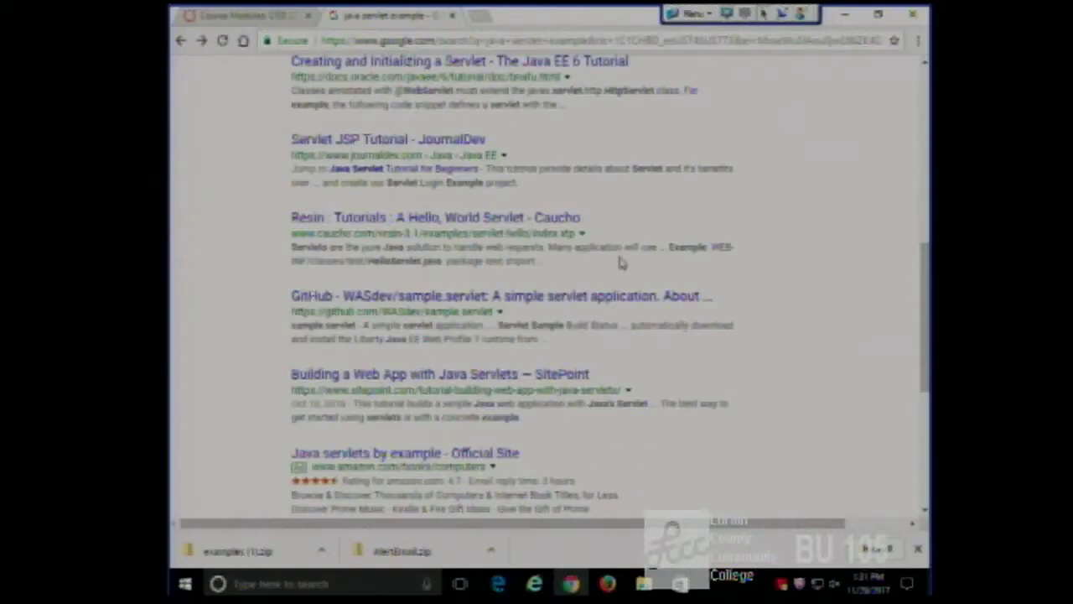
scroll(620, 262, "down", 2)
scroll(618, 262, "up", 1)
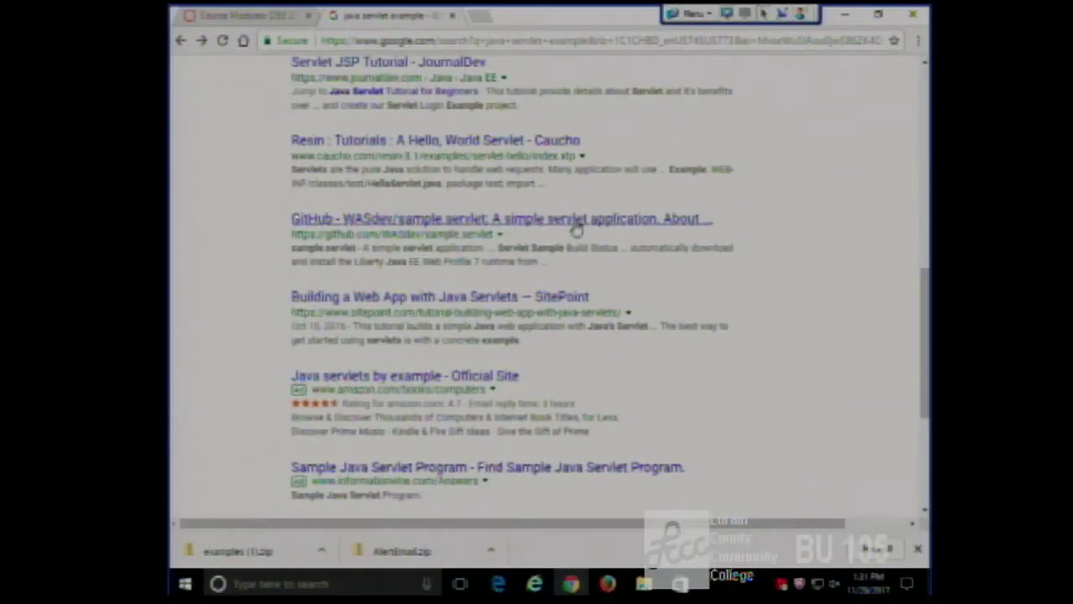
left_click(577, 228)
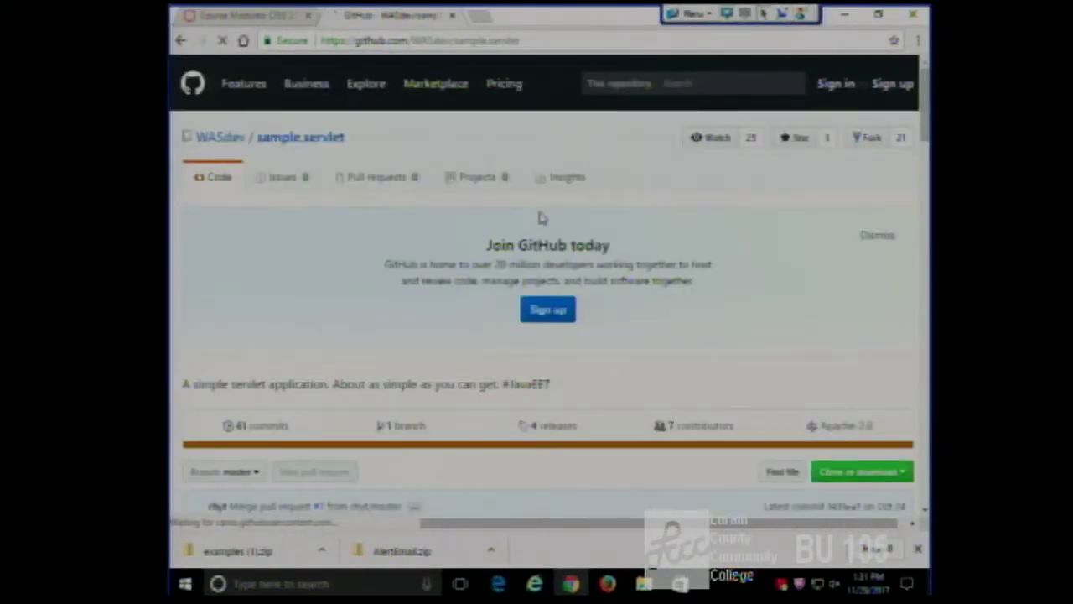
Look over the sample.servlet repository's file list and return to the search results.
scroll(541, 218, "down", 3)
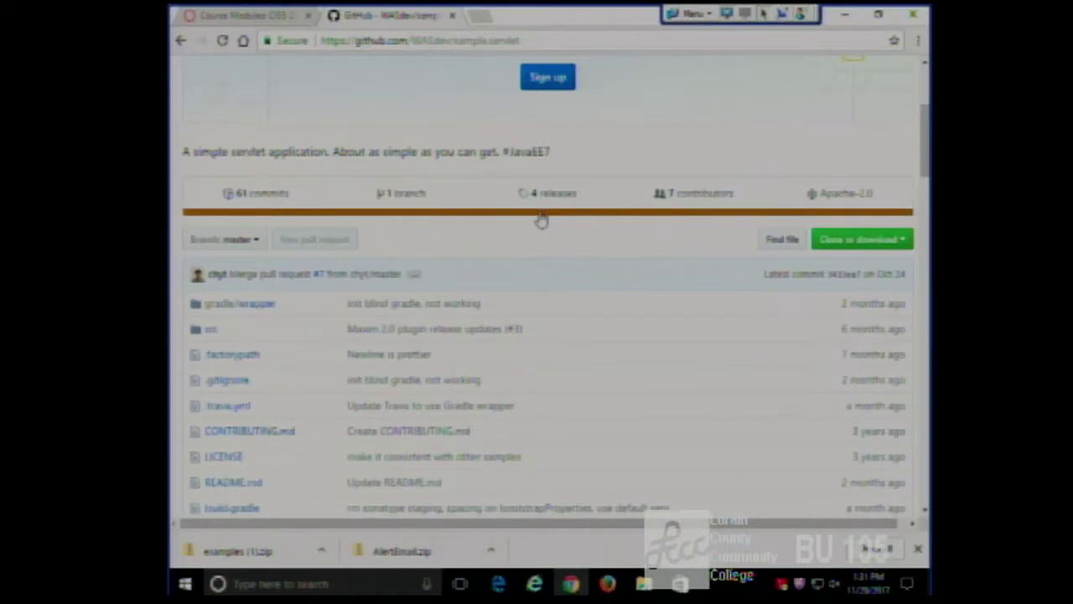
scroll(541, 218, "down", 2)
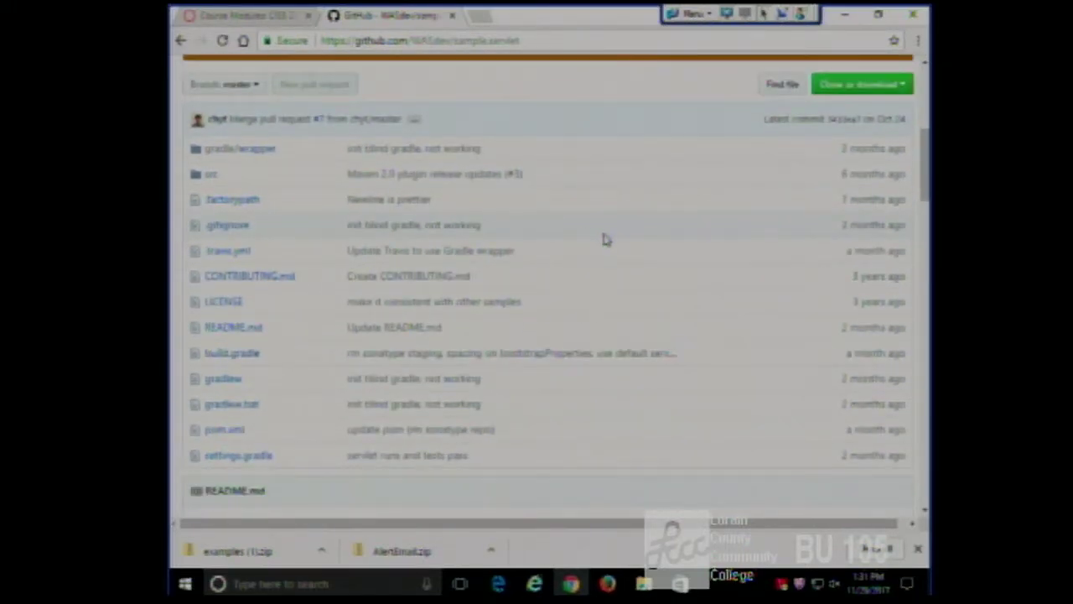
scroll(606, 240, "up", 5)
left_click(181, 40)
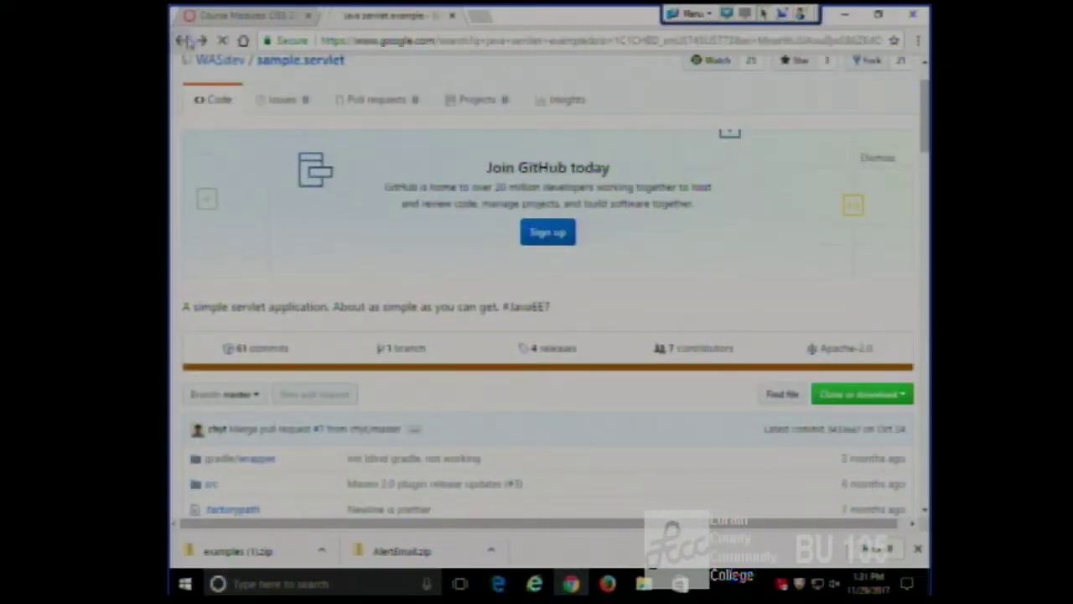
Search for "java servlet form example" and open CodeJava's "Handling HTML form data with Java Servlet" article.
scroll(432, 205, "up", 6)
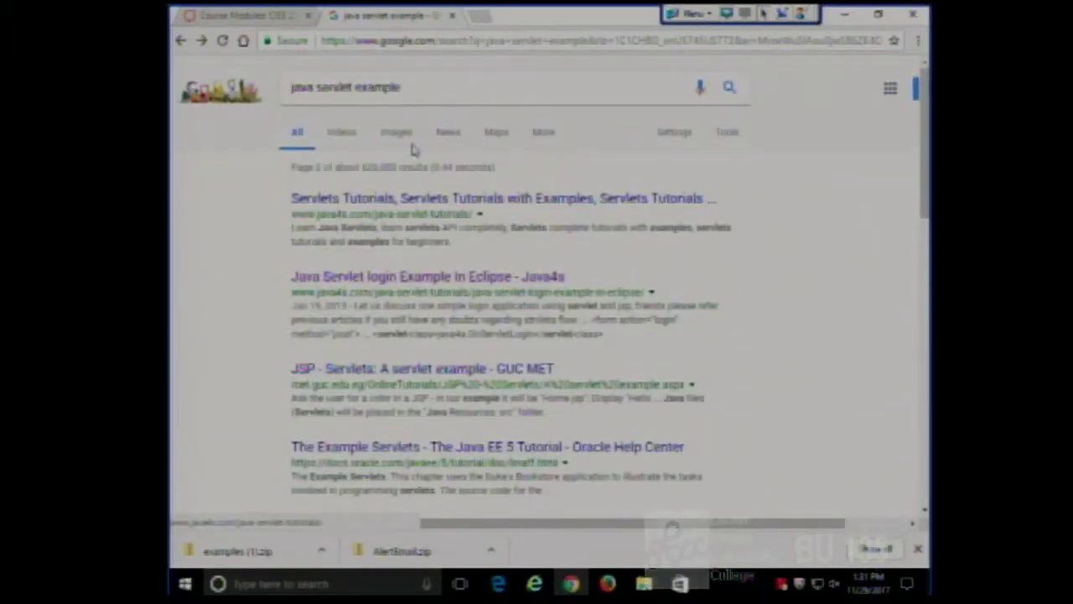
left_click(421, 94)
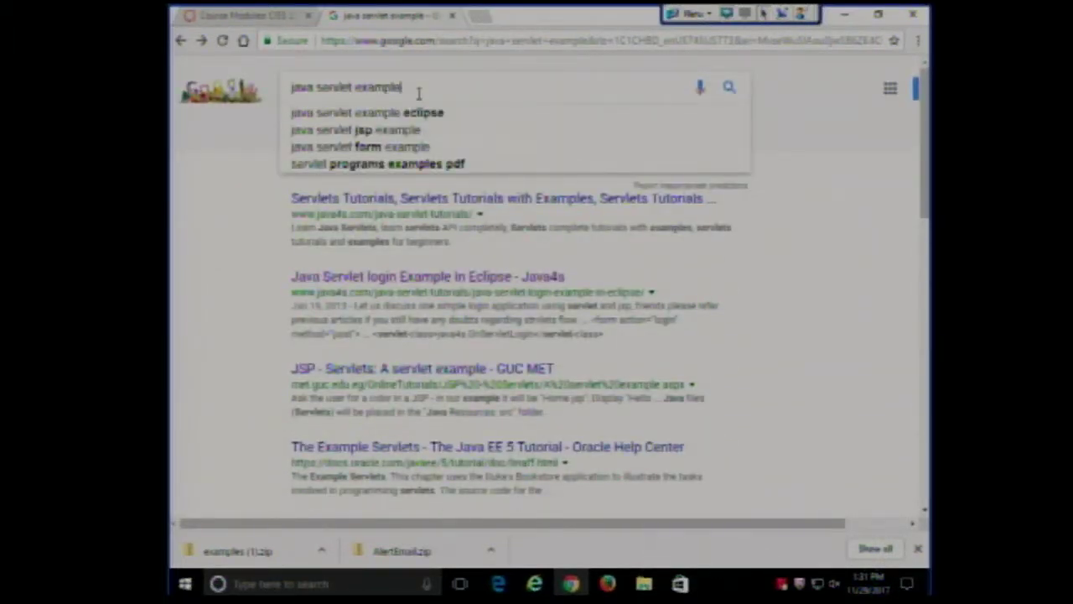
left_click(376, 147)
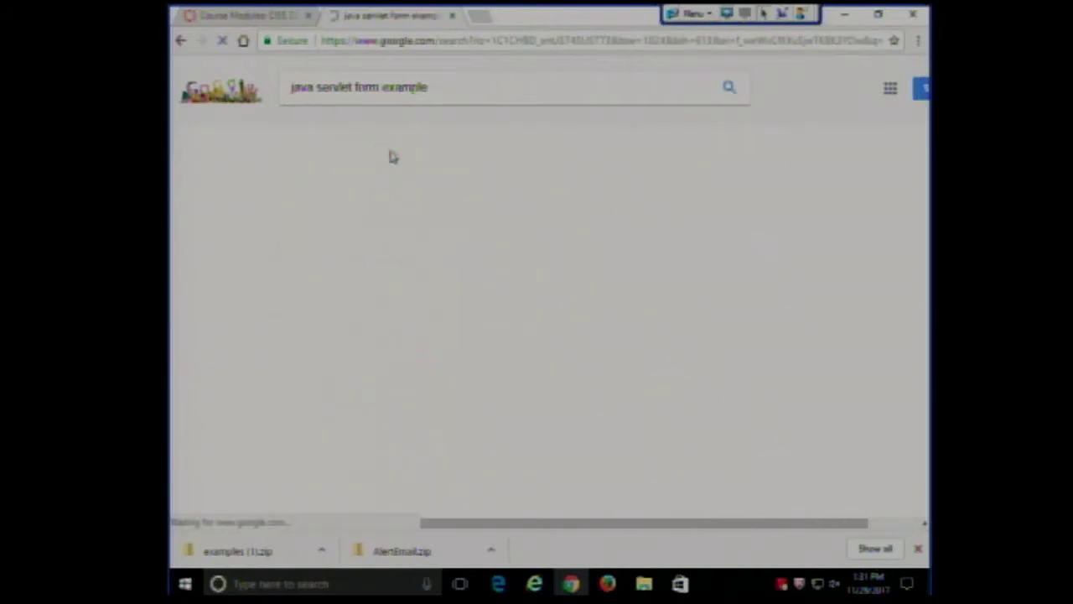
scroll(587, 233, "down", 2)
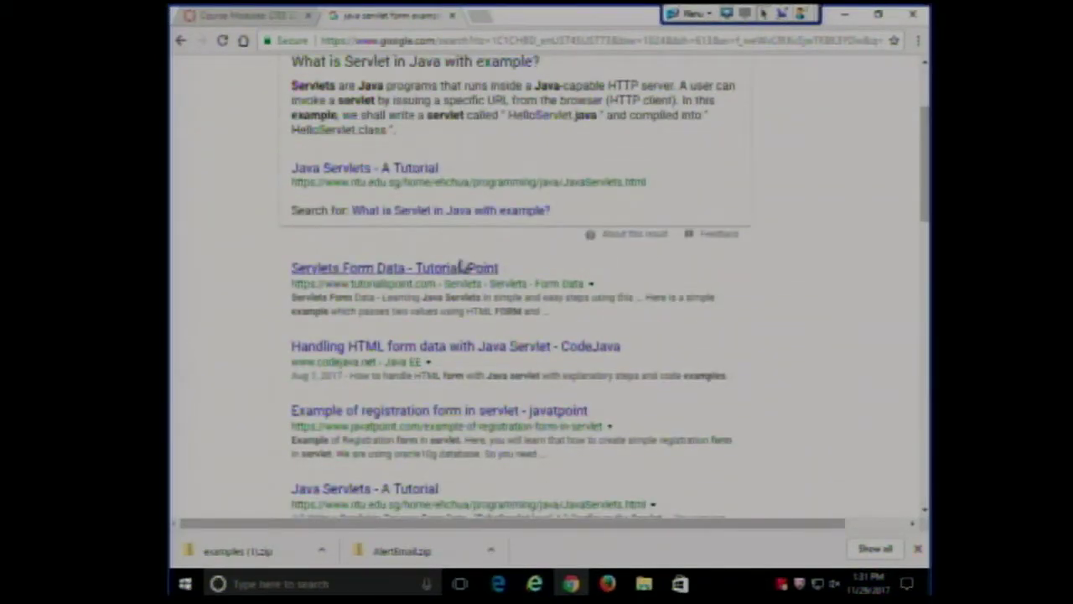
scroll(462, 268, "down", 1)
left_click(516, 273)
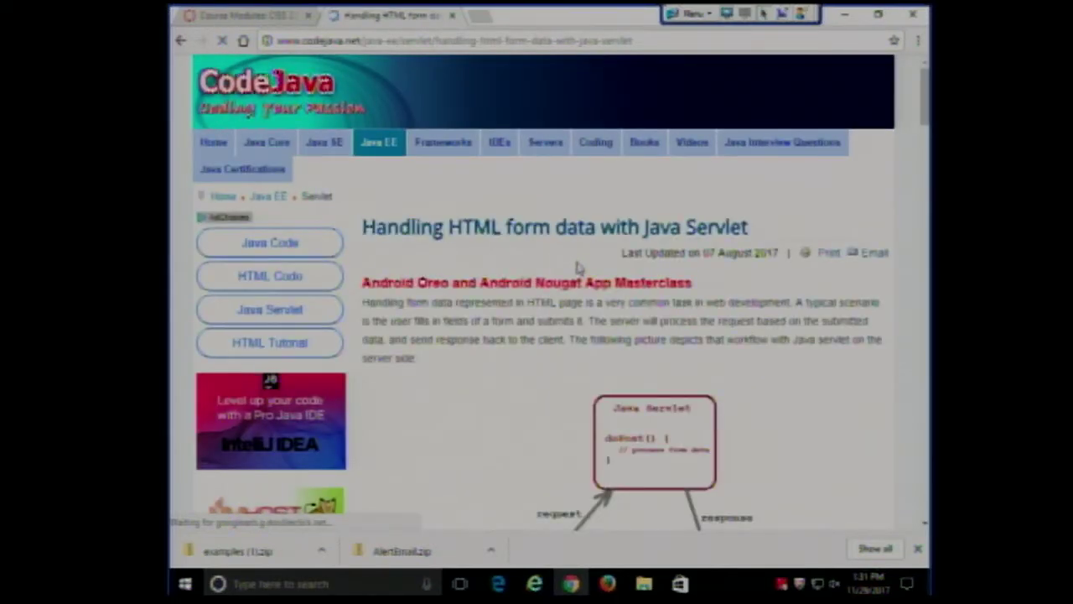
Review the article's form-to-servlet workflow diagram and dismiss the free video courses pop-up.
scroll(558, 259, "down", 5)
scroll(579, 266, "down", 6)
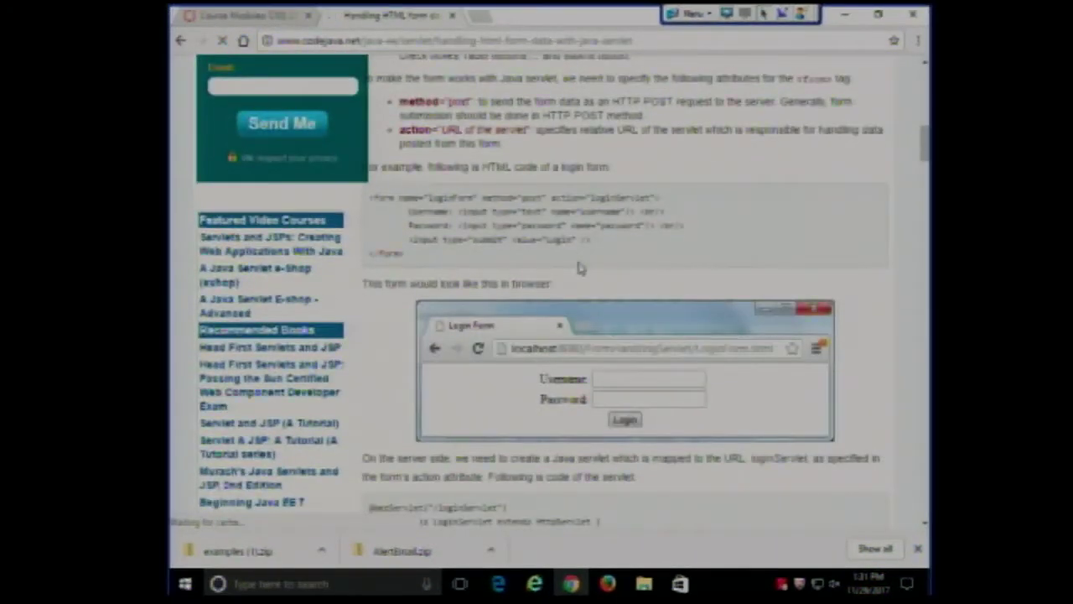
scroll(578, 263, "up", 4)
scroll(578, 262, "up", 3)
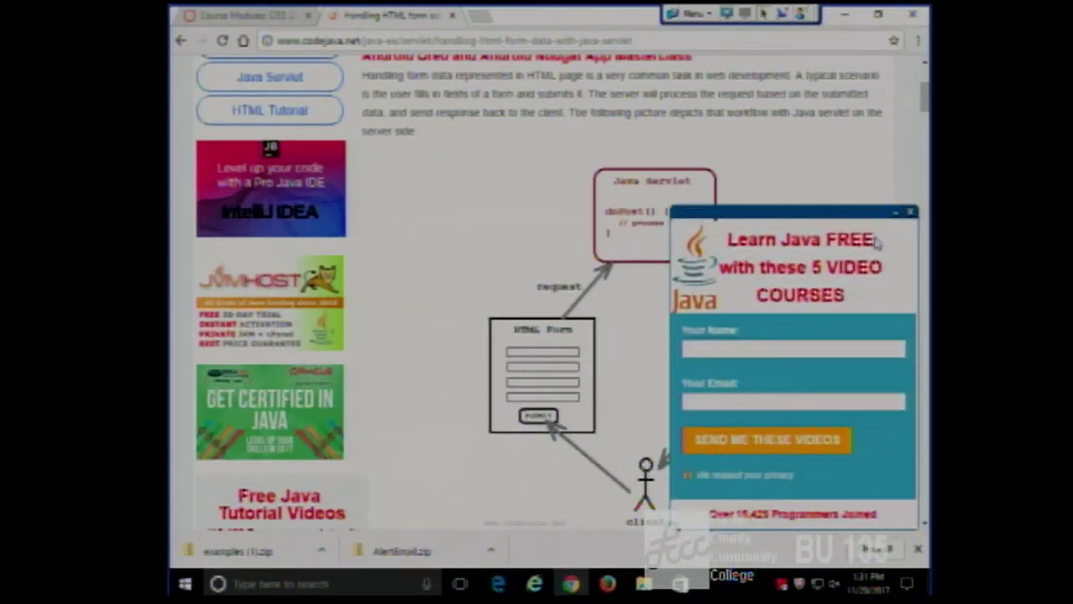
left_click(911, 211)
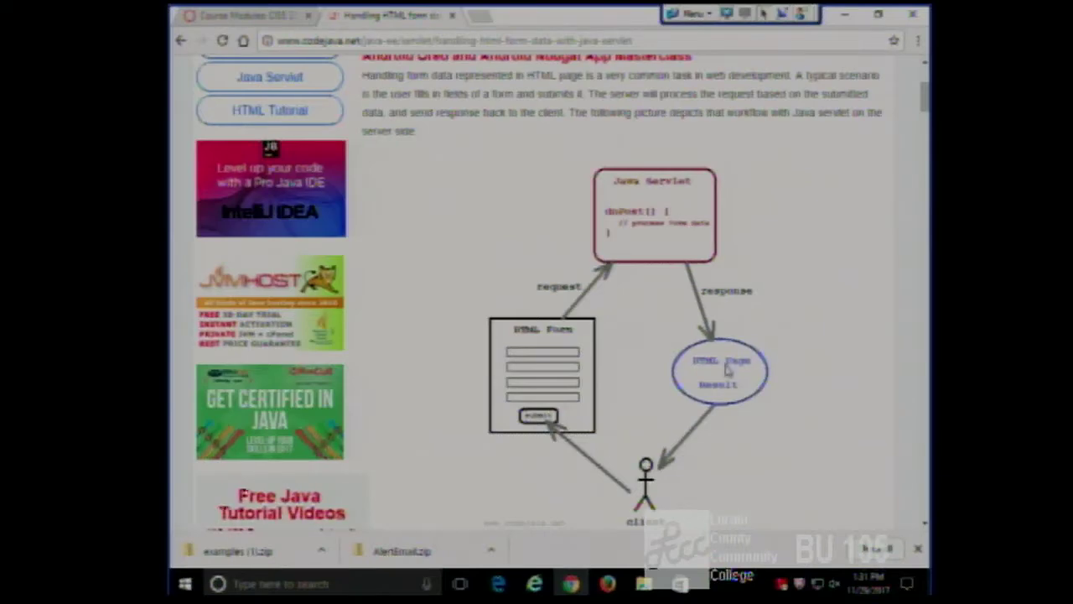
Read through the article's login form HTML, request parameter handling and complete LoginServlet class code.
scroll(725, 348, "down", 8)
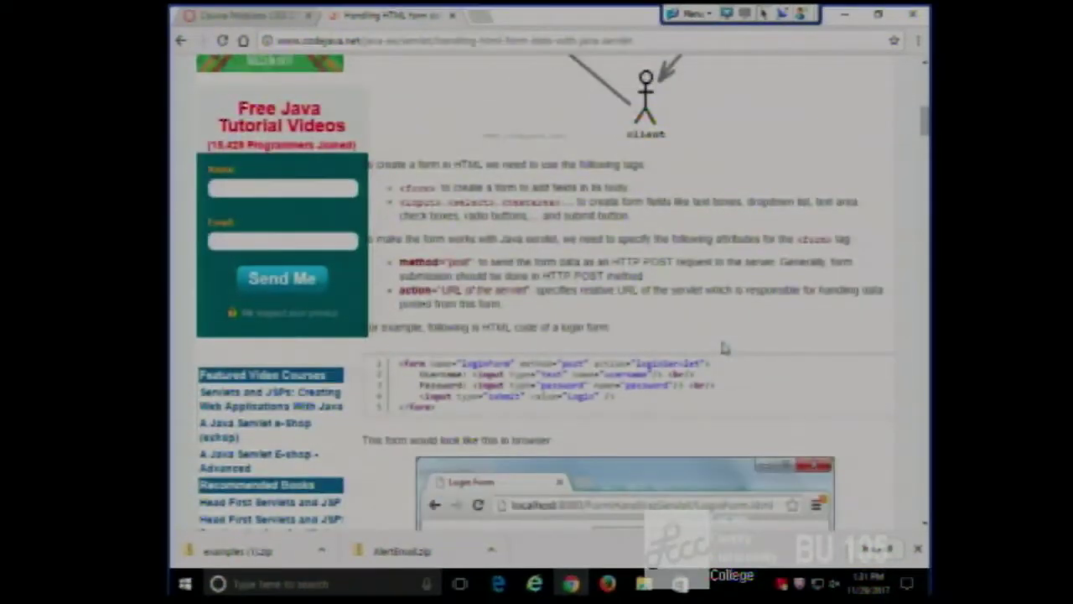
scroll(725, 348, "down", 4)
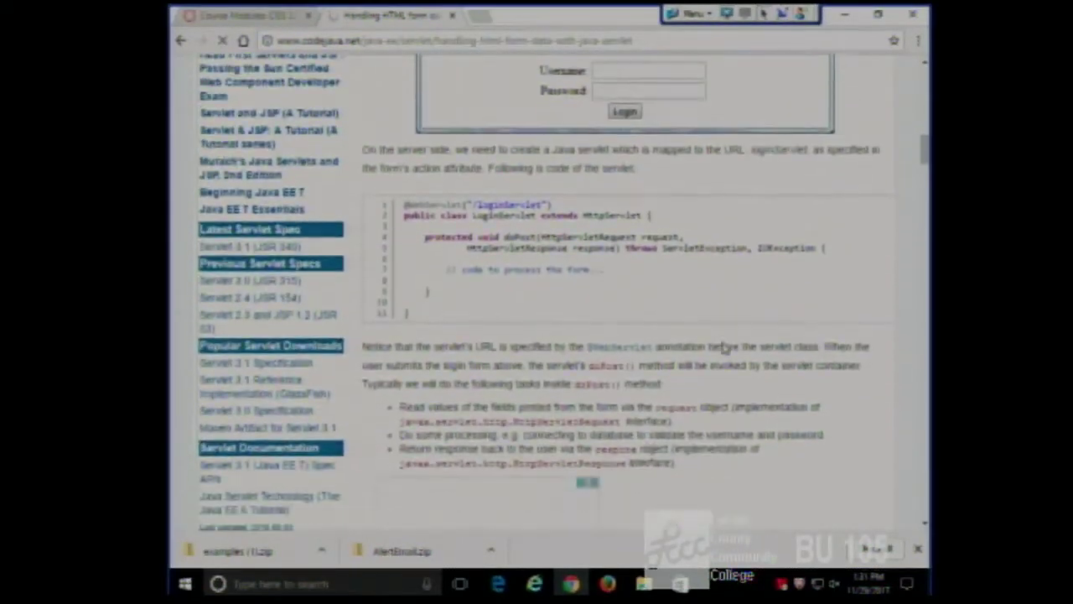
scroll(725, 348, "down", 6)
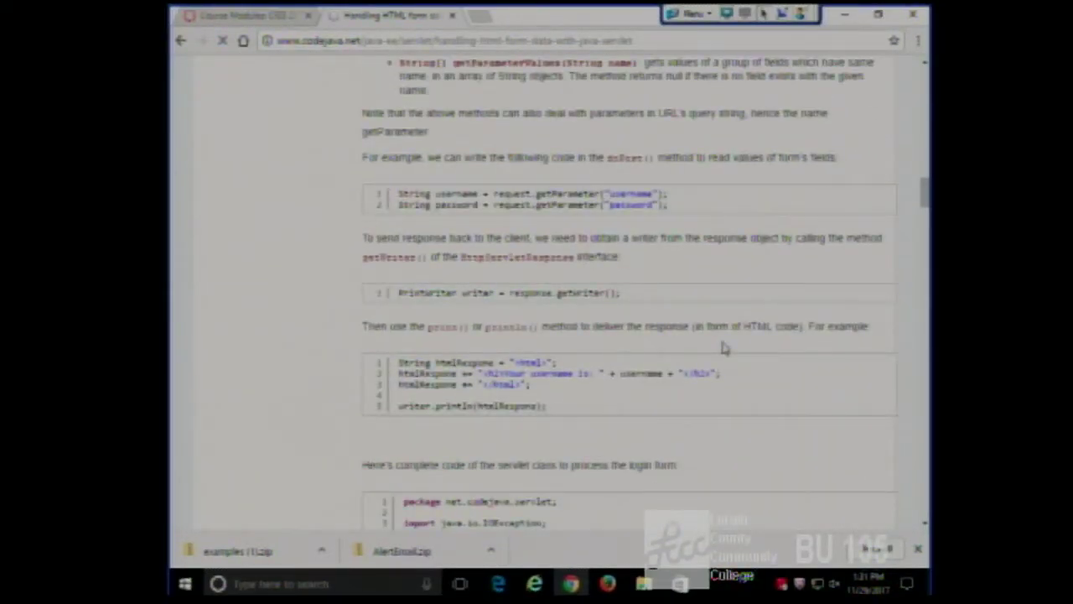
scroll(725, 348, "down", 1)
scroll(725, 348, "down", 4)
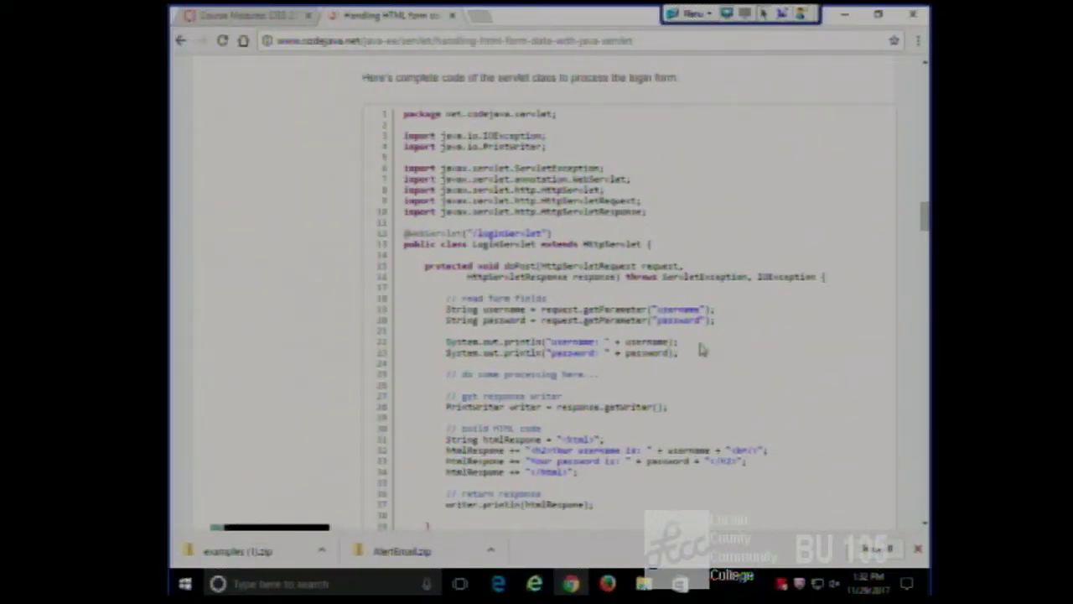
scroll(704, 348, "down", 1)
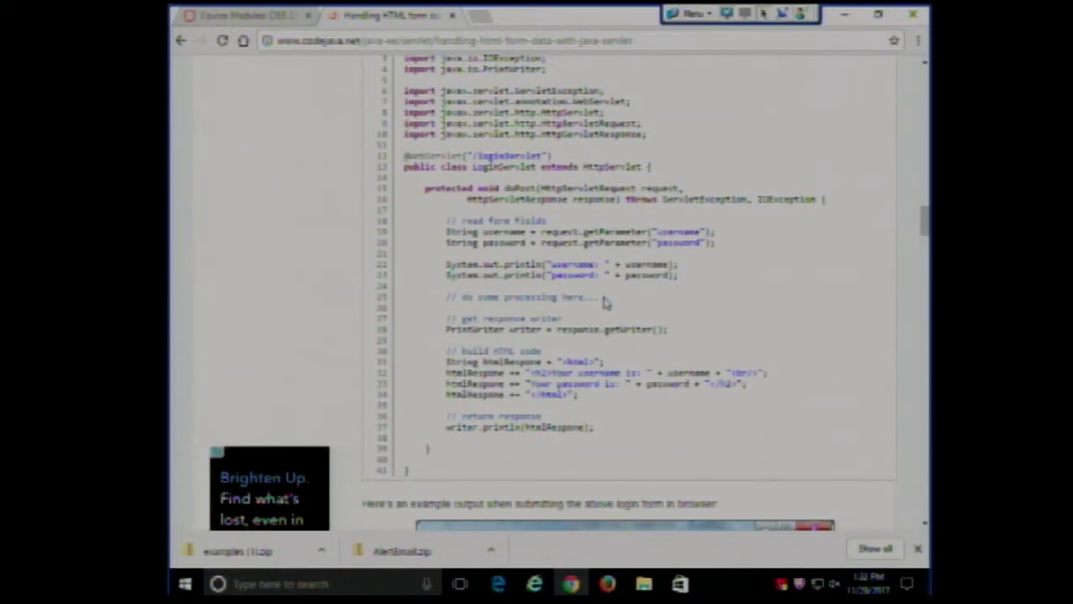
Close the CodeJava article and open the EJB and RMI link from the course modules.
left_click(451, 15)
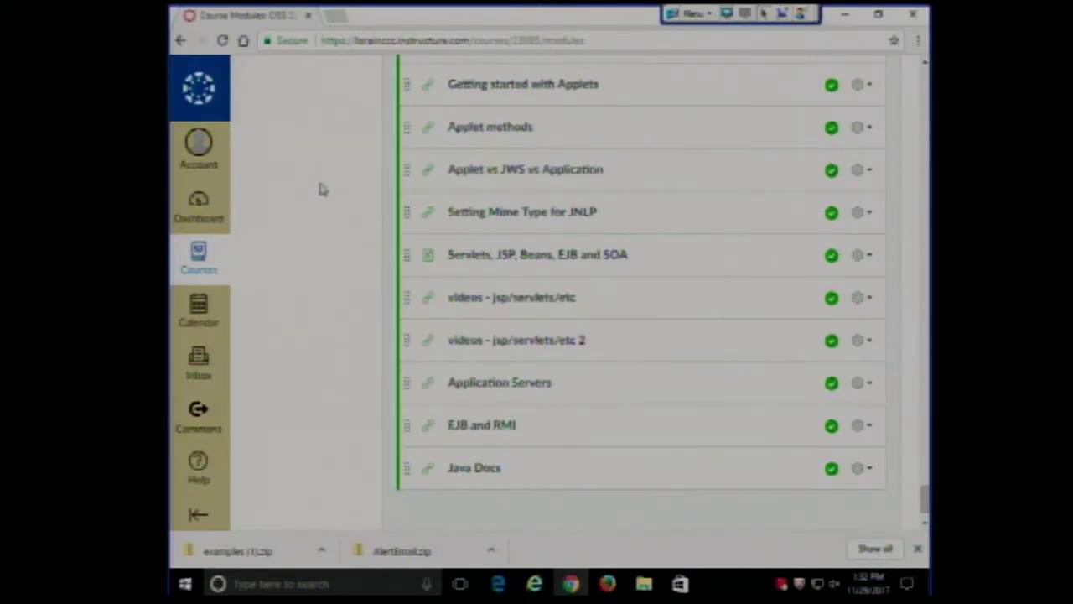
left_click(482, 427)
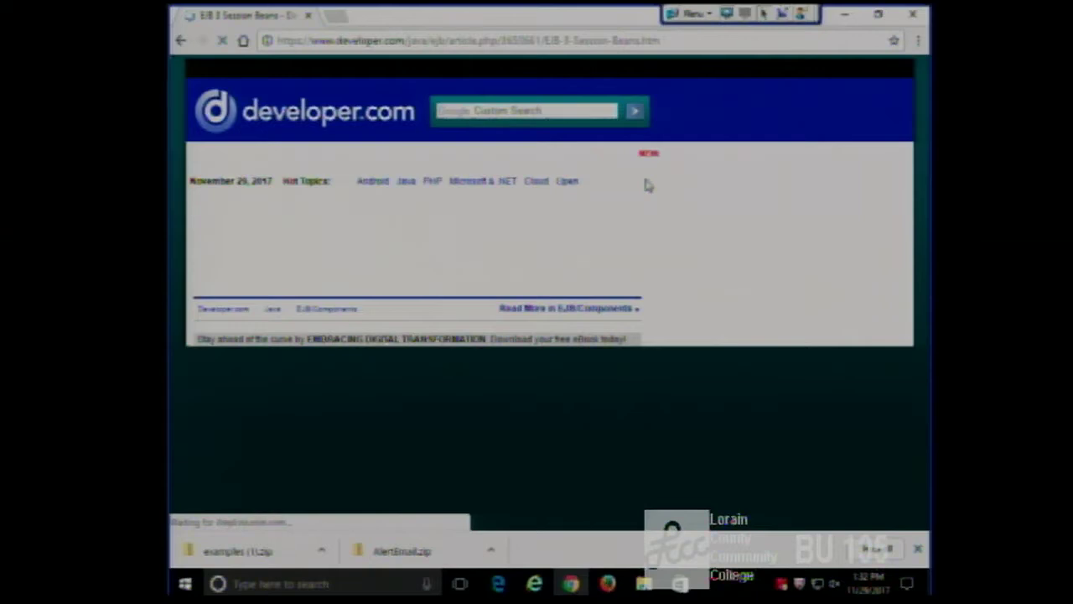
scroll(565, 237, "down", 1)
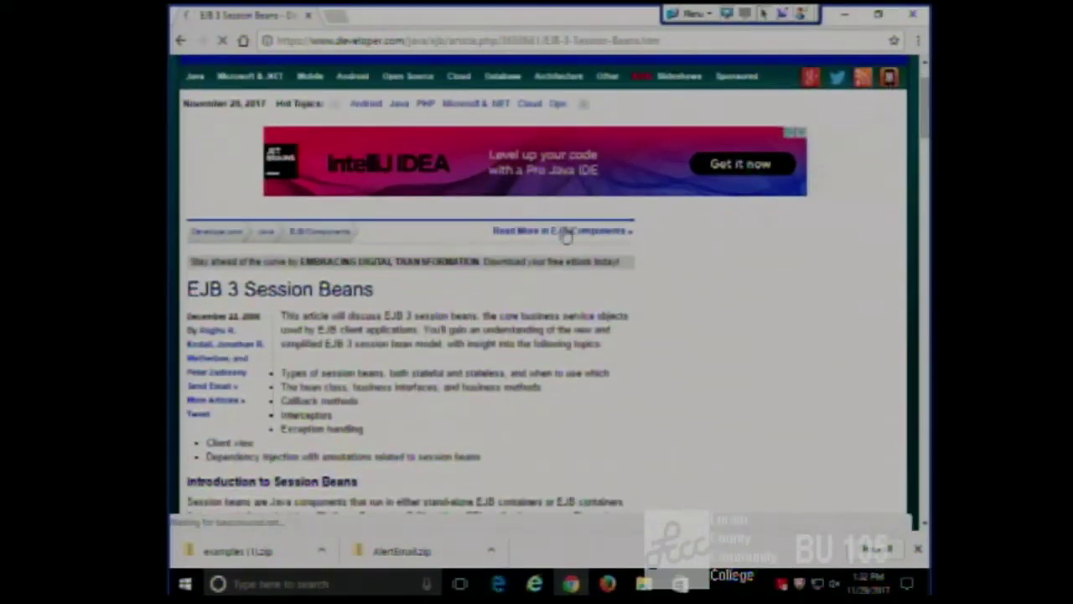
Read the EJB 3 Session Beans article through its 3-tier architecture figures and stateless bean section, and return to the course modules list.
scroll(566, 237, "down", 3)
scroll(569, 233, "down", 3)
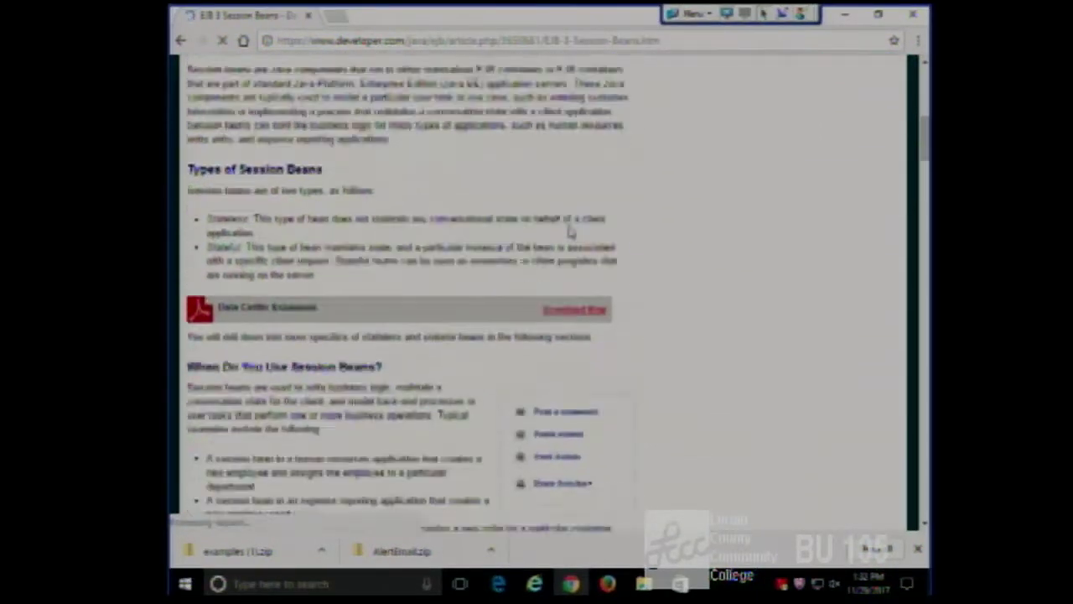
scroll(569, 233, "down", 10)
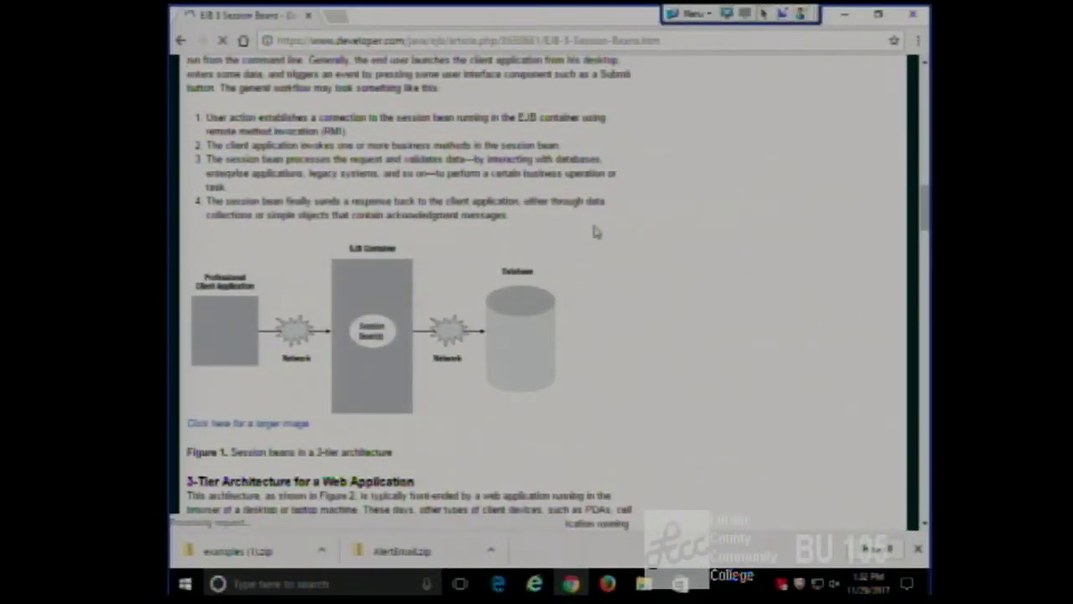
scroll(594, 232, "down", 5)
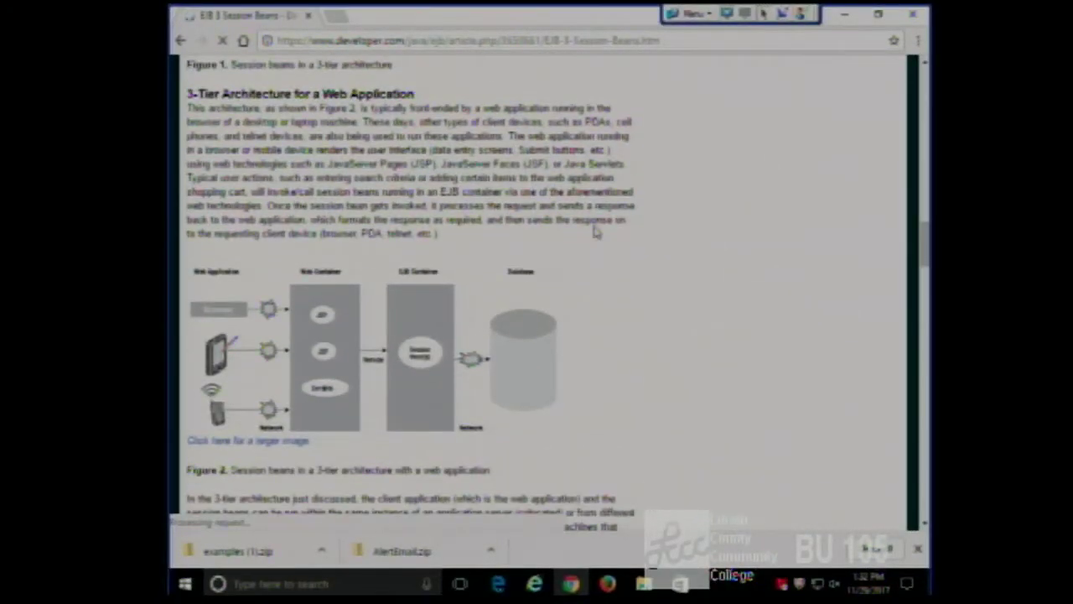
scroll(594, 232, "down", 5)
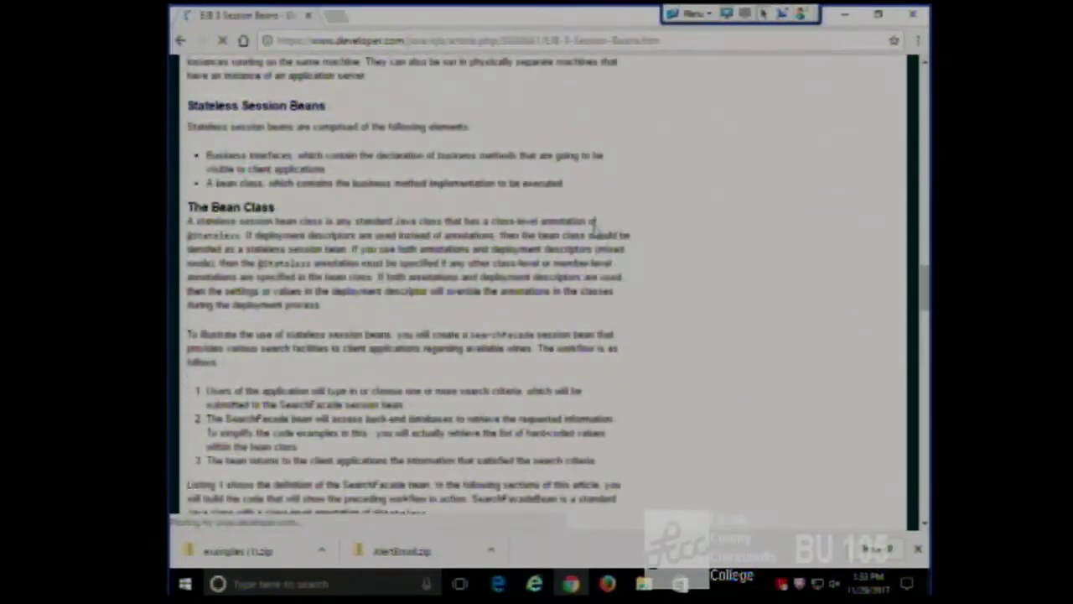
scroll(593, 222, "down", 4)
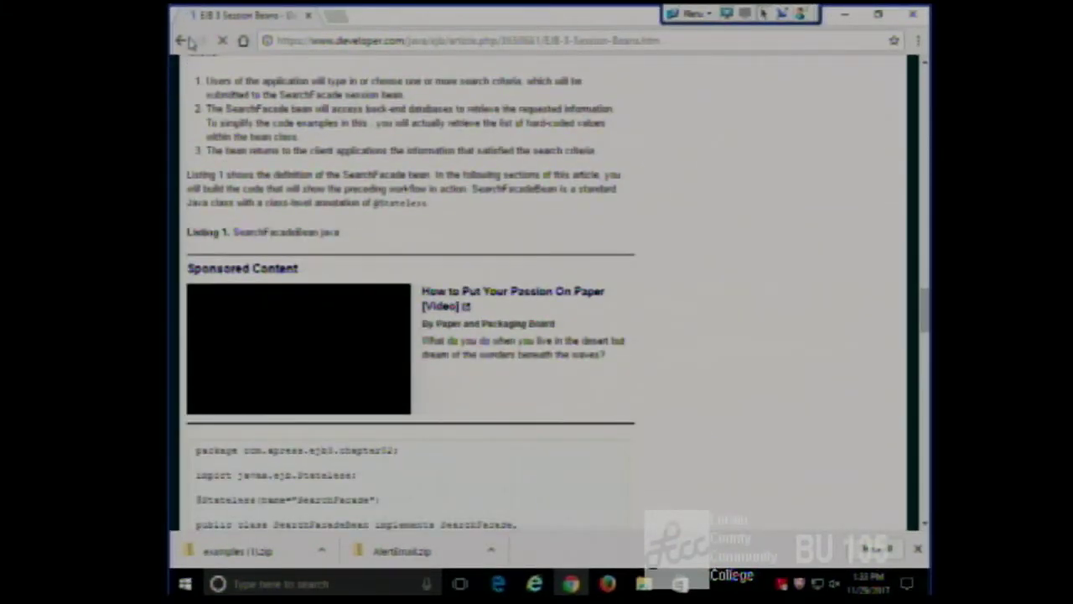
left_click(182, 42)
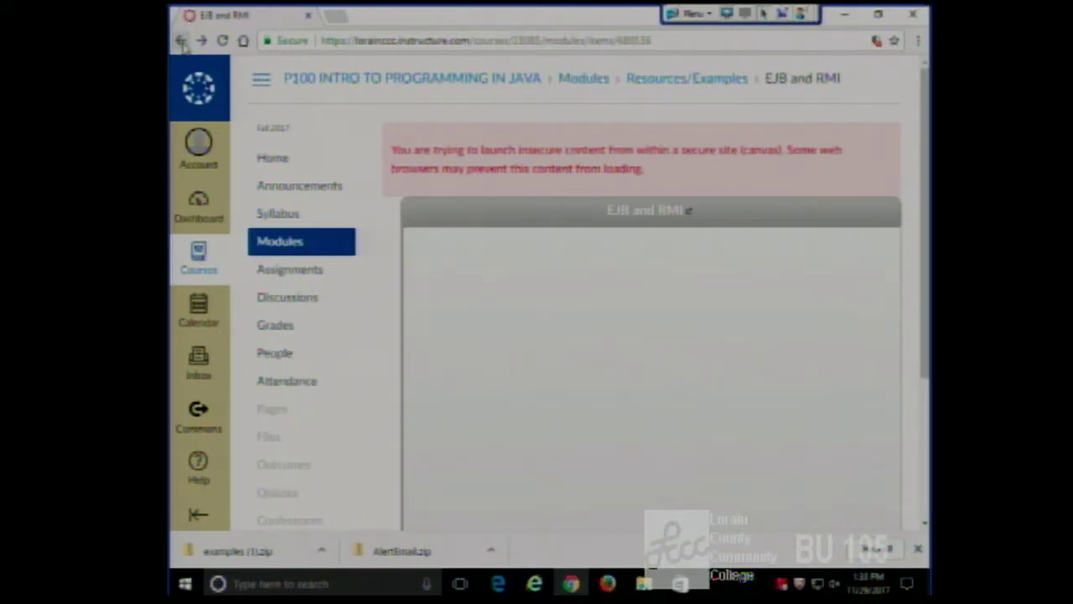
left_click(181, 41)
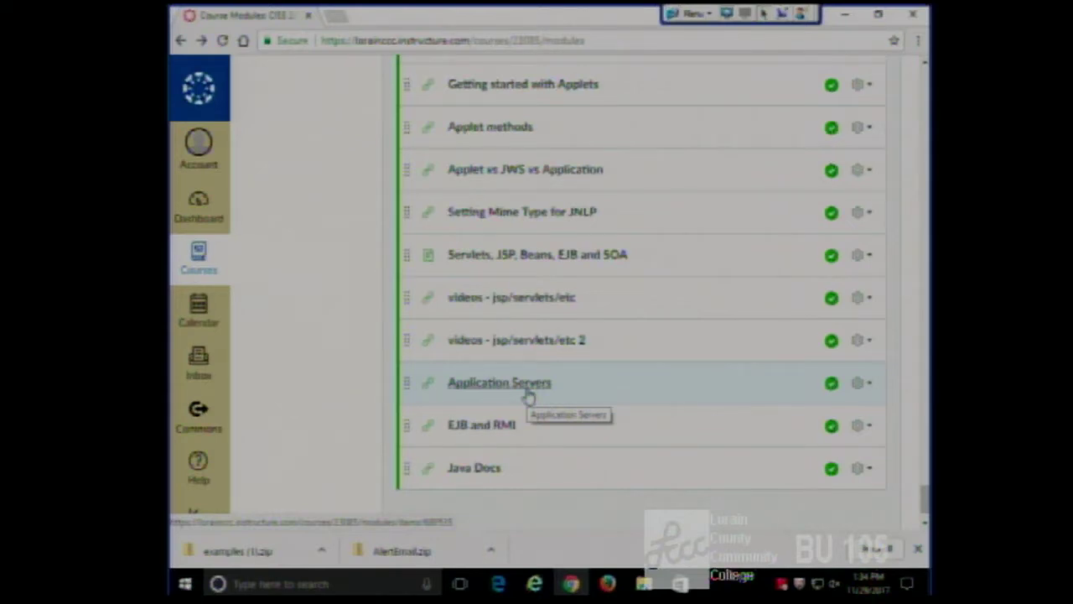
Try to launch the app from index.html in the jws folder inside examples (1).zip, and close the browser.
left_click(847, 16)
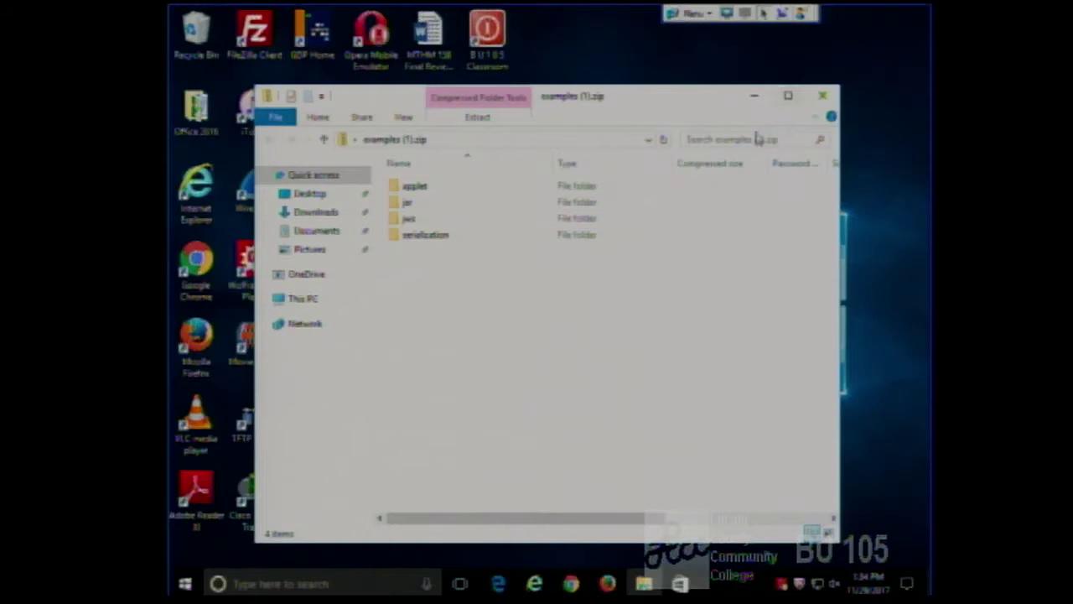
double_click(402, 219)
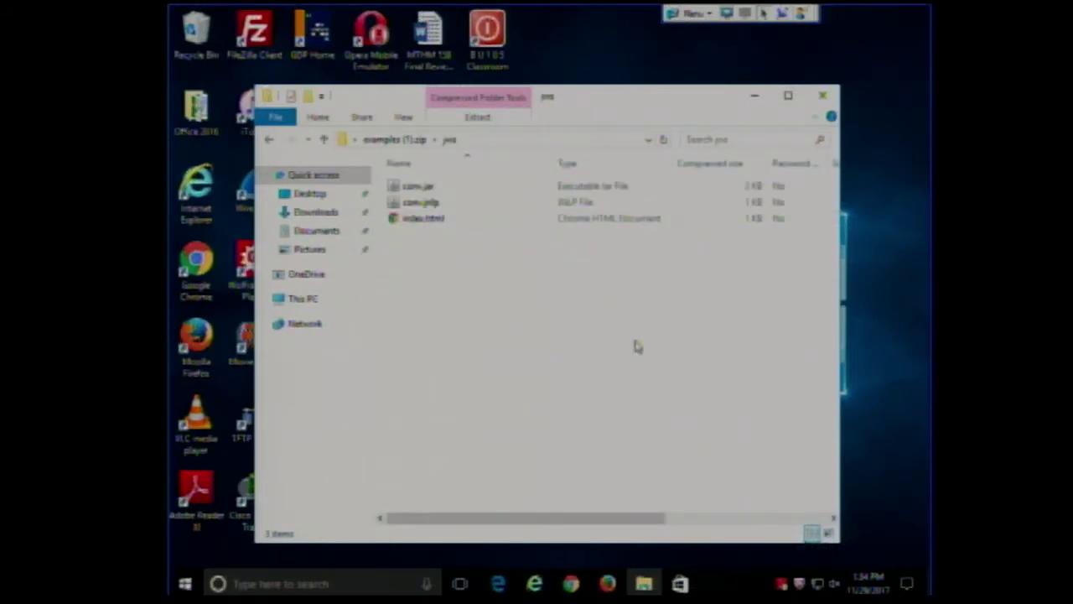
left_click(434, 222)
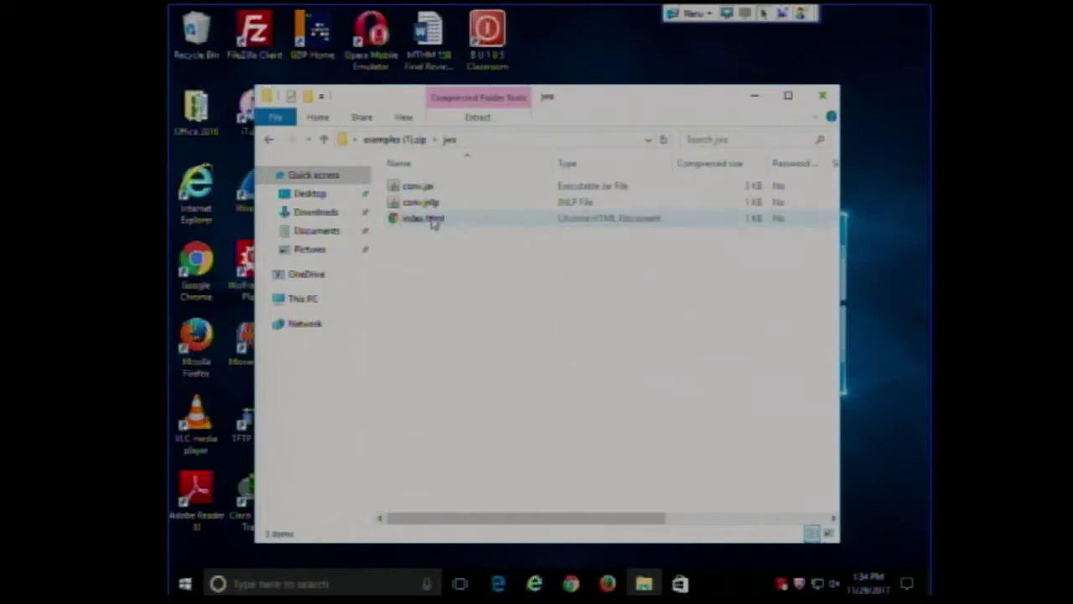
double_click(433, 220)
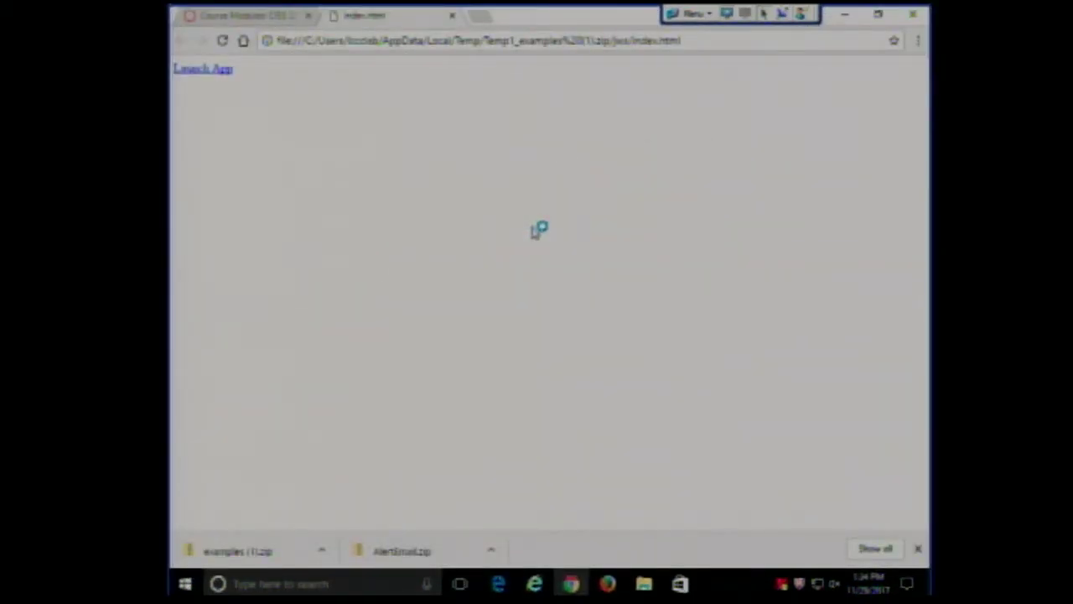
left_click(214, 73)
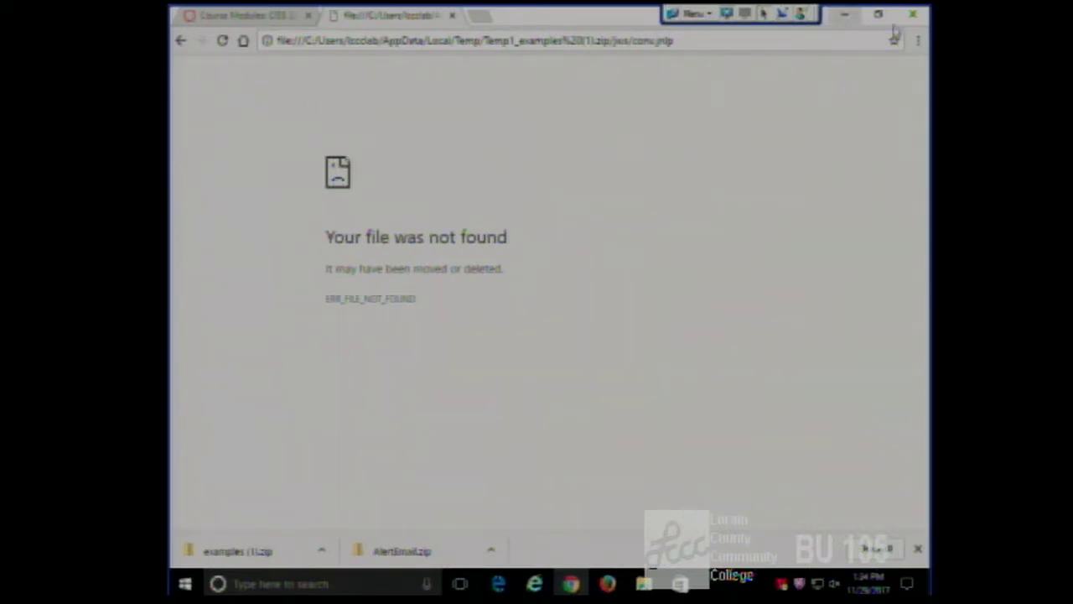
left_click(919, 16)
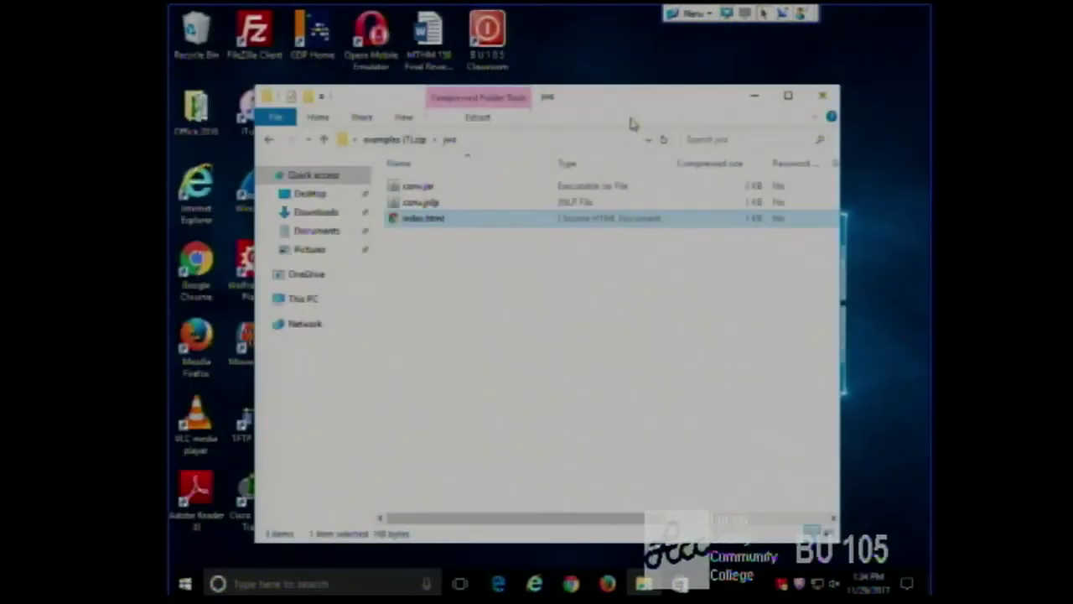
Extract the whole examples (1).zip archive to the desktop's examples (1) folder, replacing the existing files, and close the archive window.
left_click(477, 118)
left_click(491, 158)
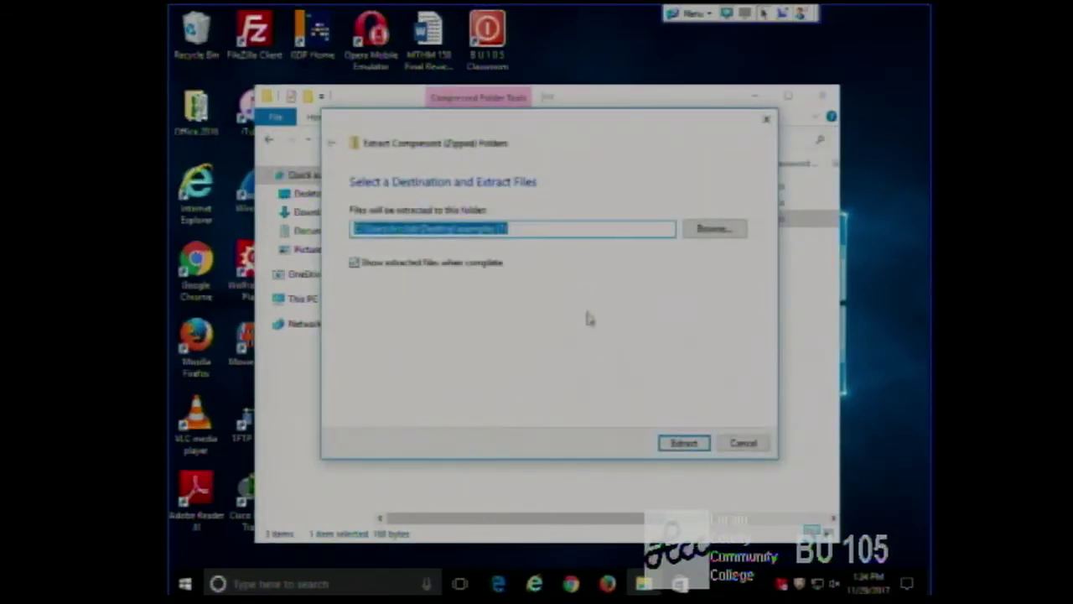
left_click(684, 443)
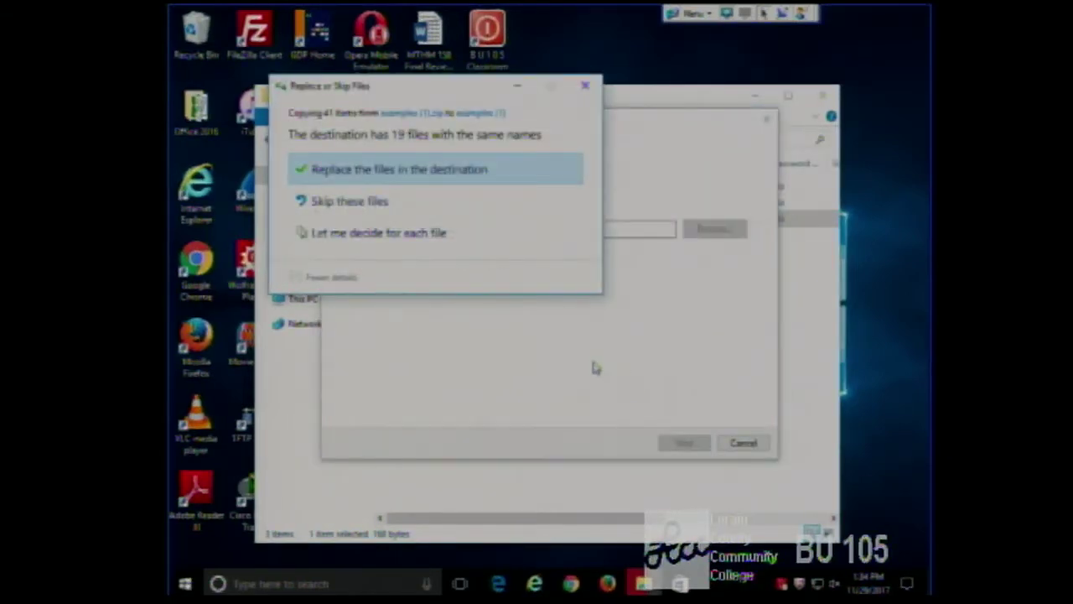
left_click(403, 181)
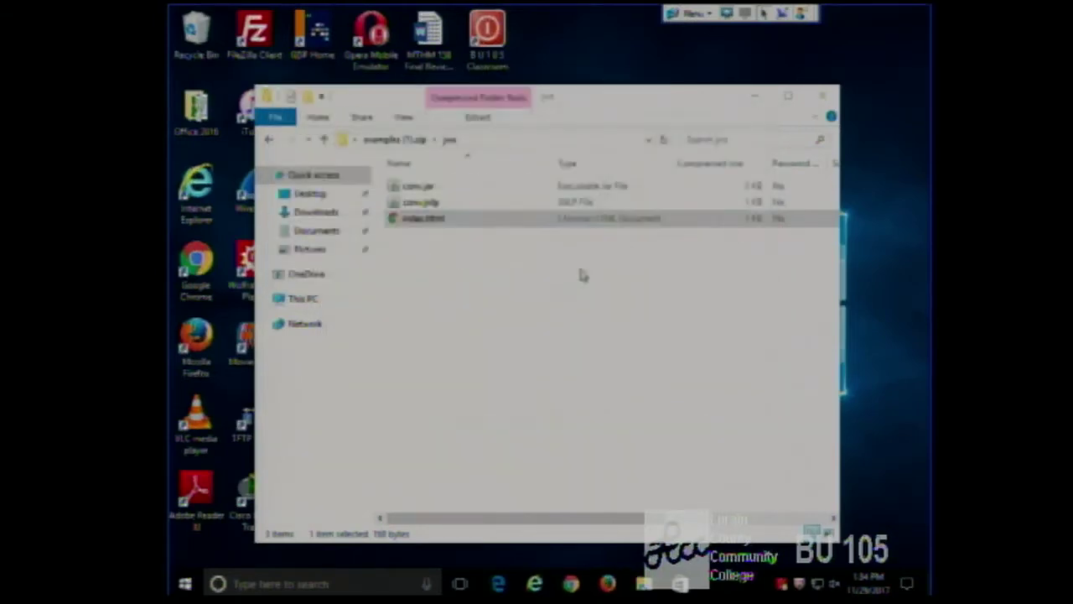
left_click(861, 36)
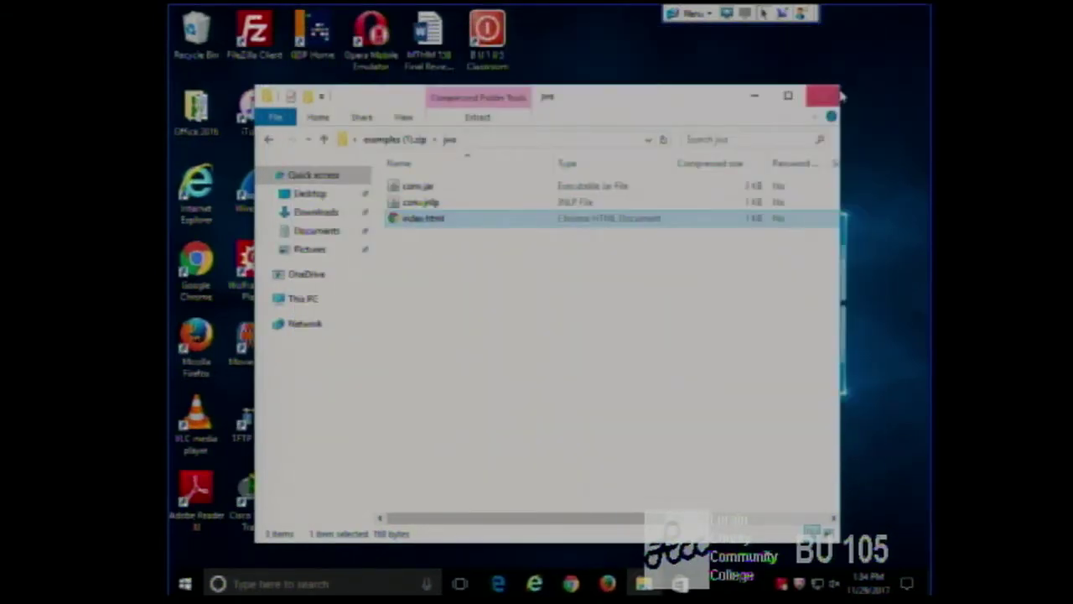
left_click(828, 97)
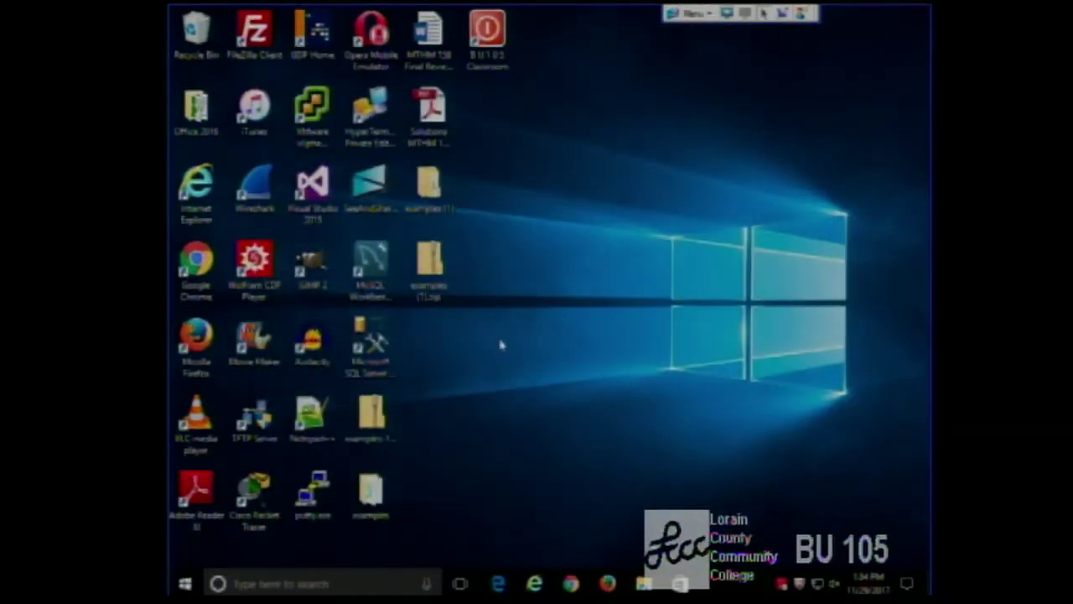
Open index.html from the jws folder of the extracted examples (1) folder on the desktop.
double_click(386, 427)
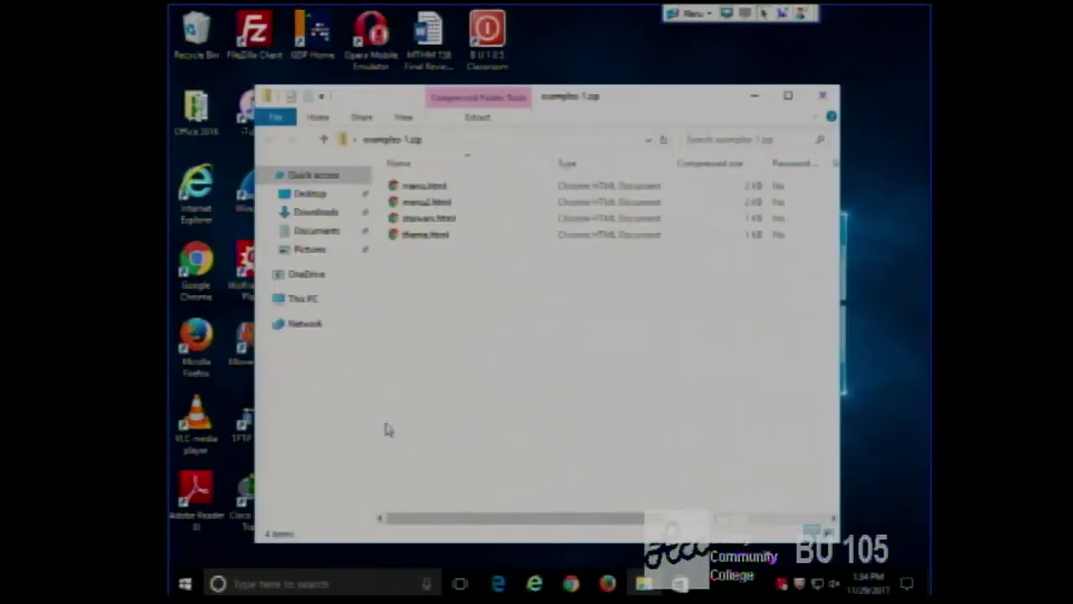
left_click(823, 96)
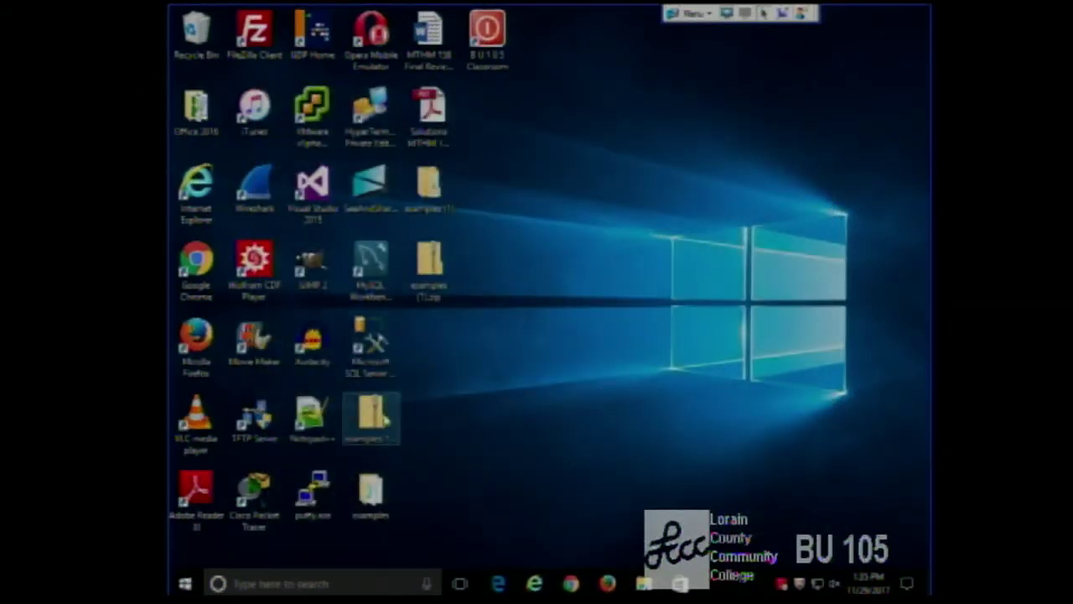
double_click(429, 188)
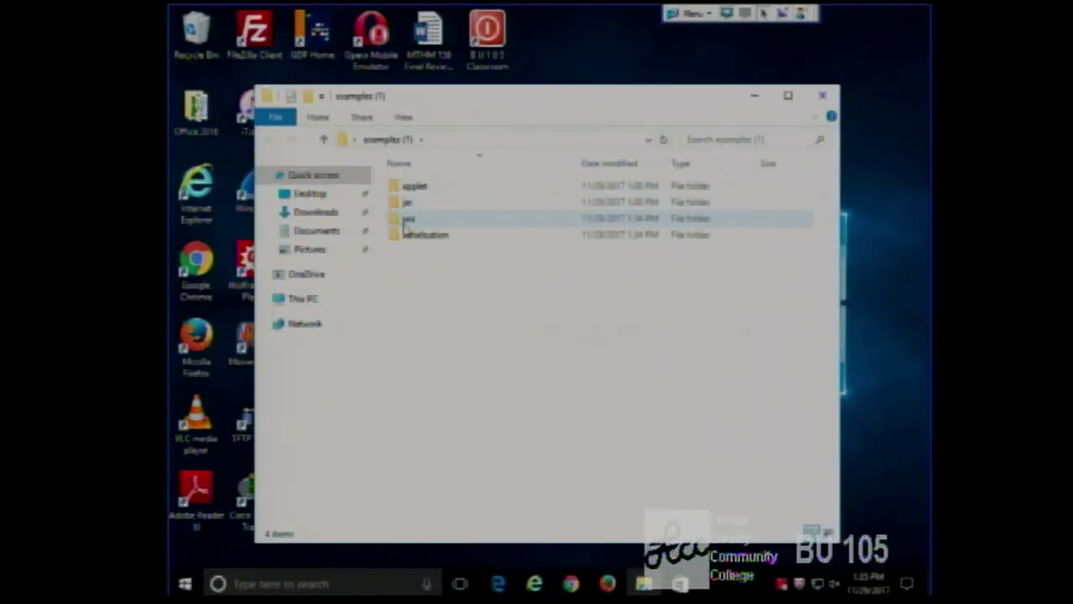
double_click(407, 223)
double_click(431, 219)
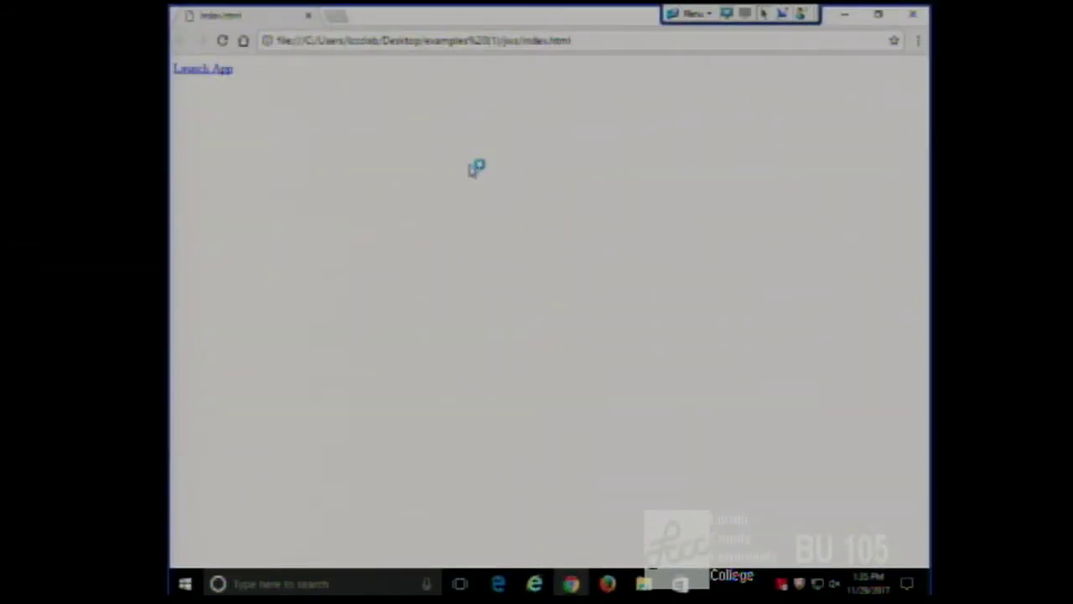
Try to launch the app by saving conv.jnlp to the desktop and running it, postponing the Java update and dismissing the error.
left_click(210, 74)
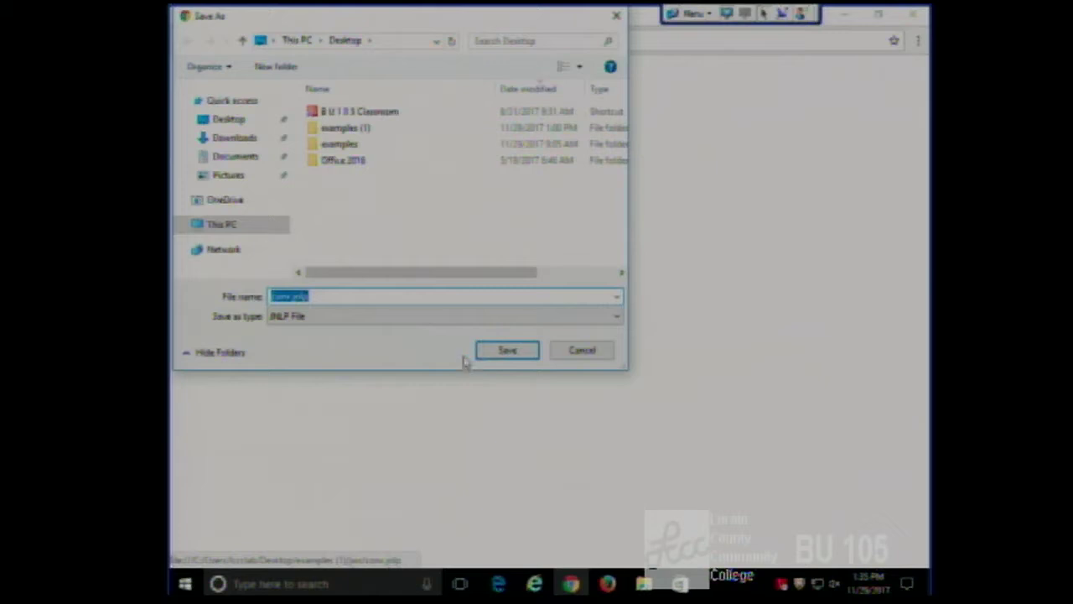
left_click(508, 351)
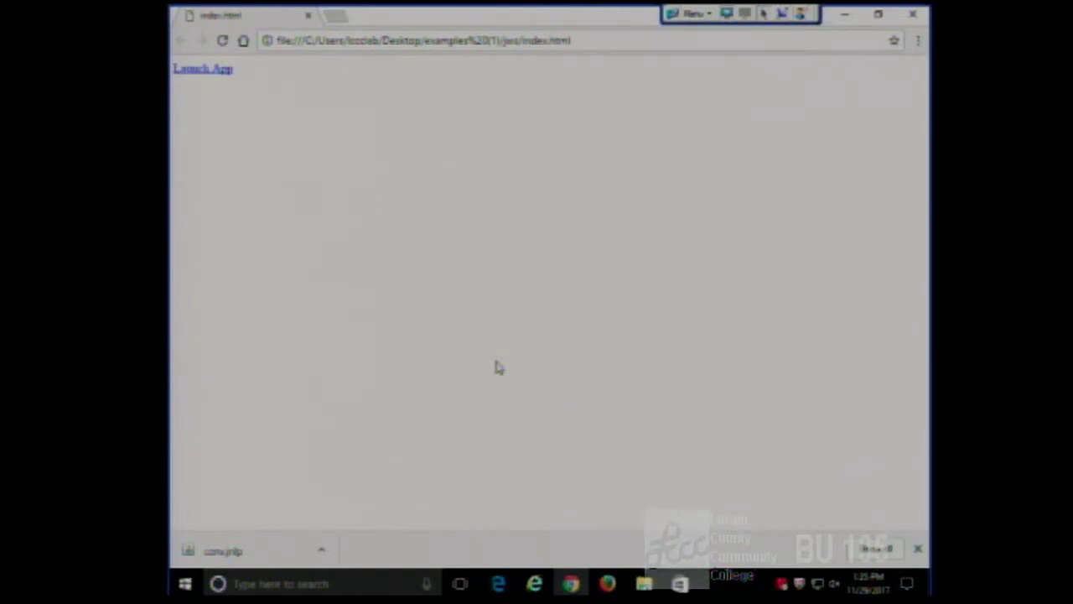
left_click(267, 555)
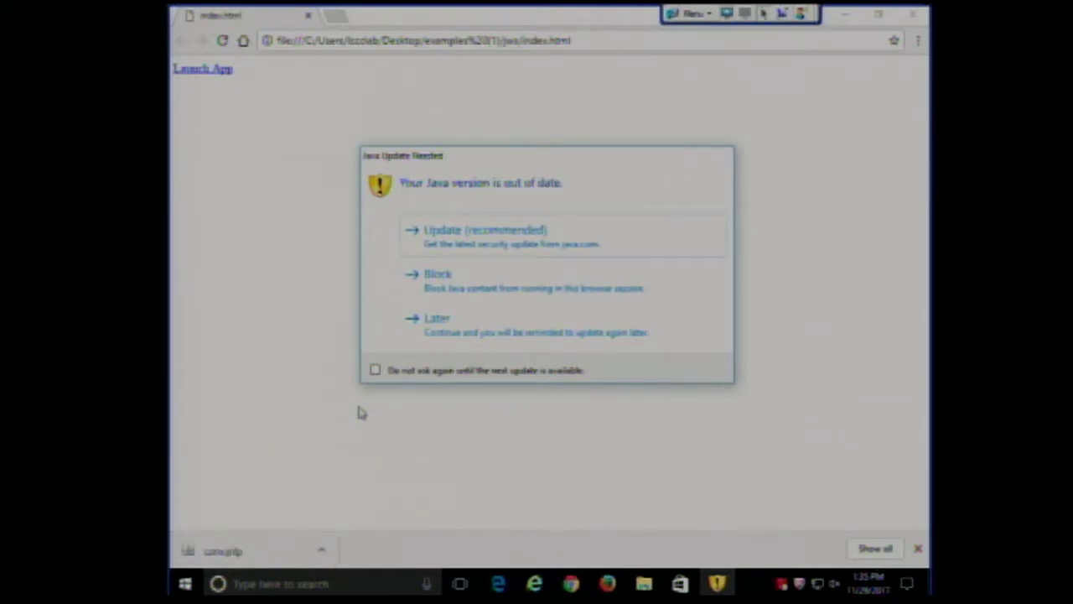
left_click(436, 320)
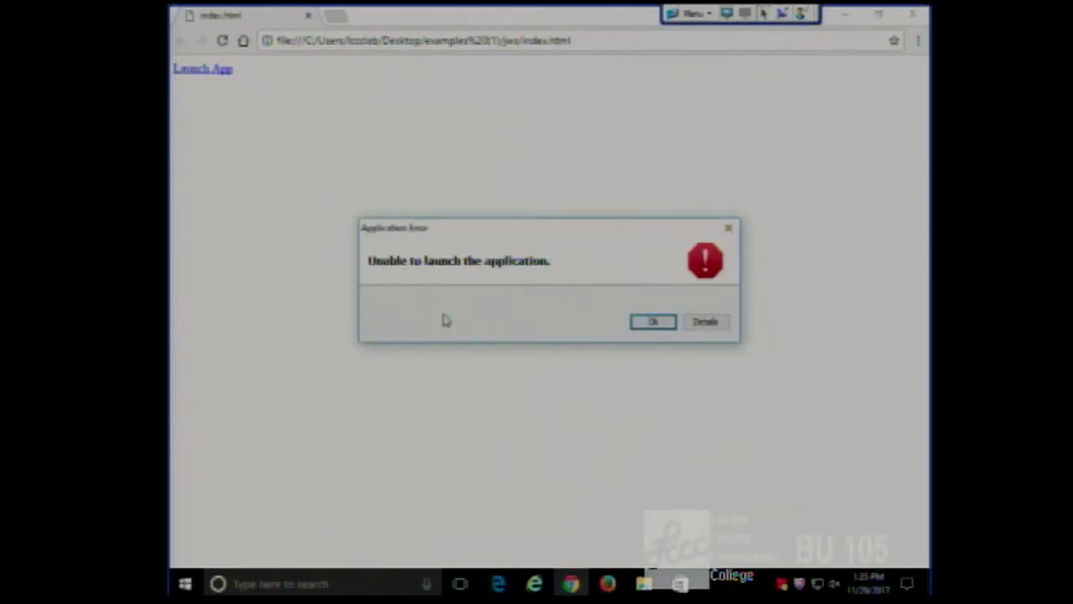
left_click(653, 323)
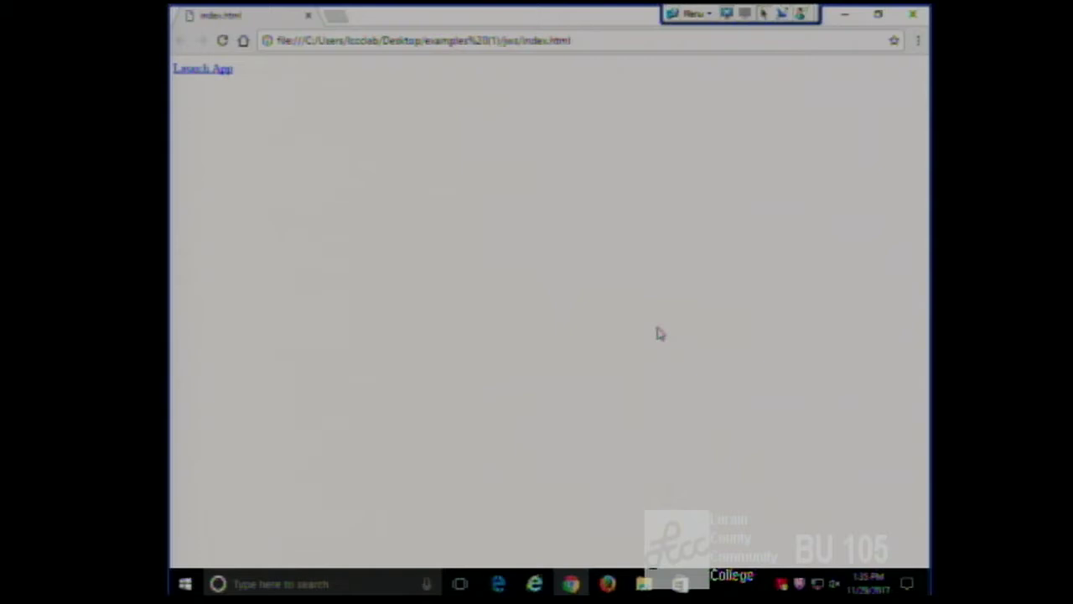
Search the web for "jws example" and look through the first page of results.
left_click(608, 41)
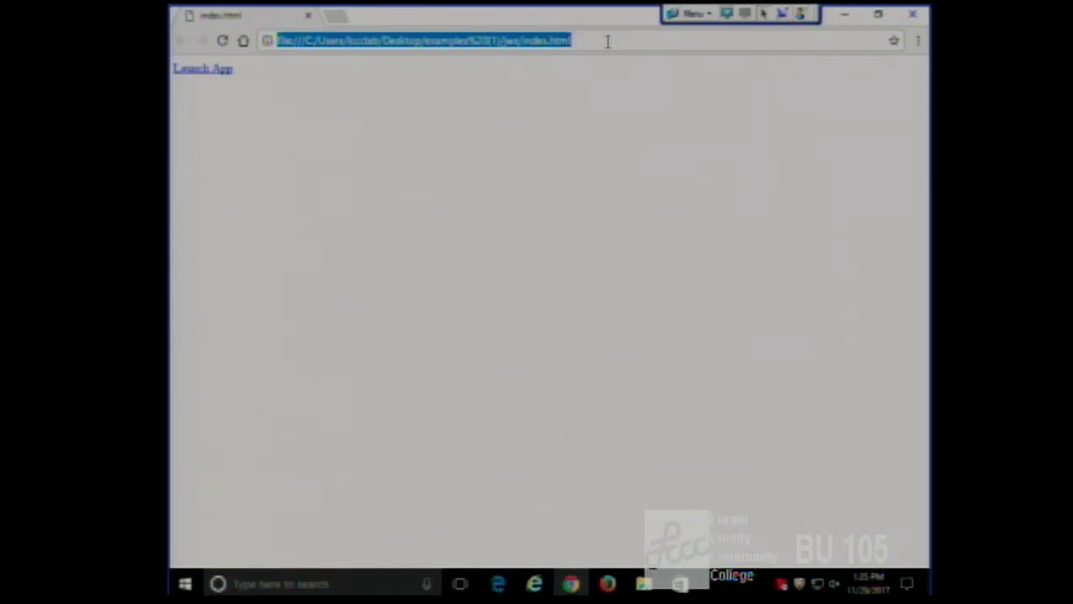
type("jws ex")
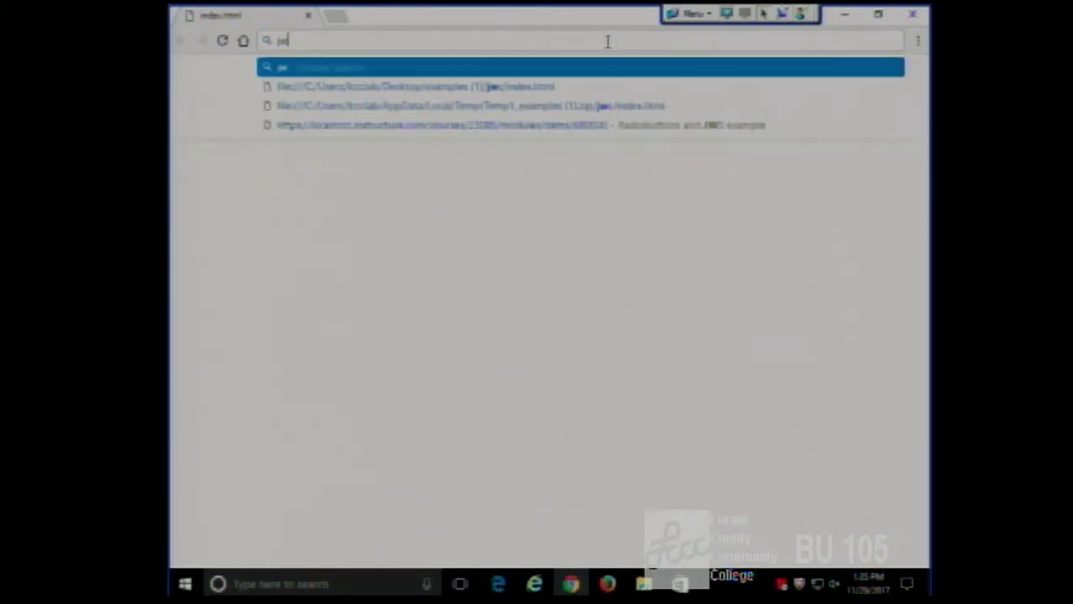
type("ample")
key("Return")
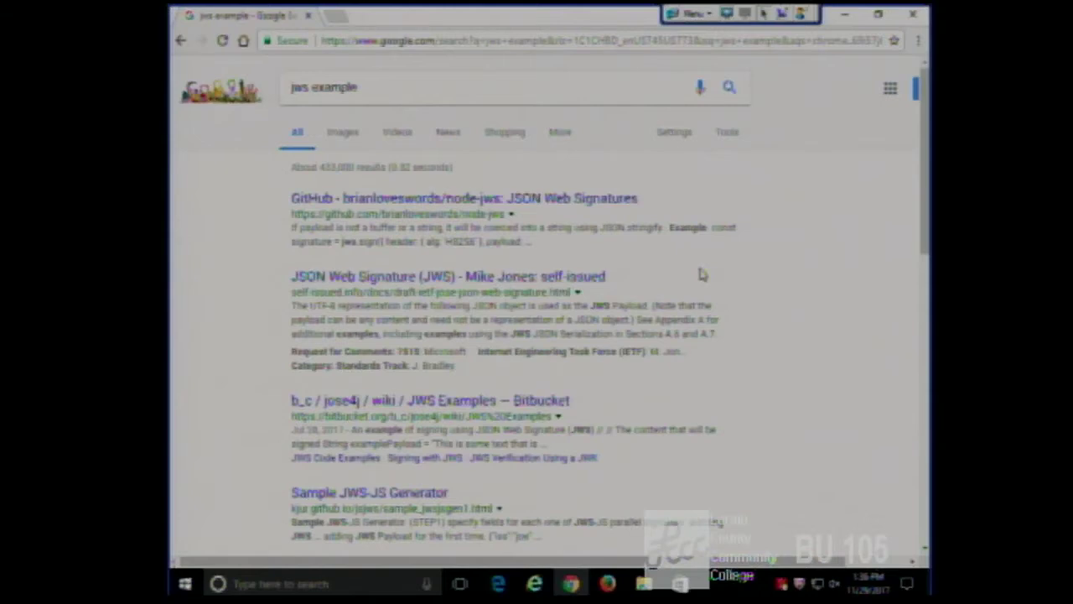
scroll(702, 274, "down", 3)
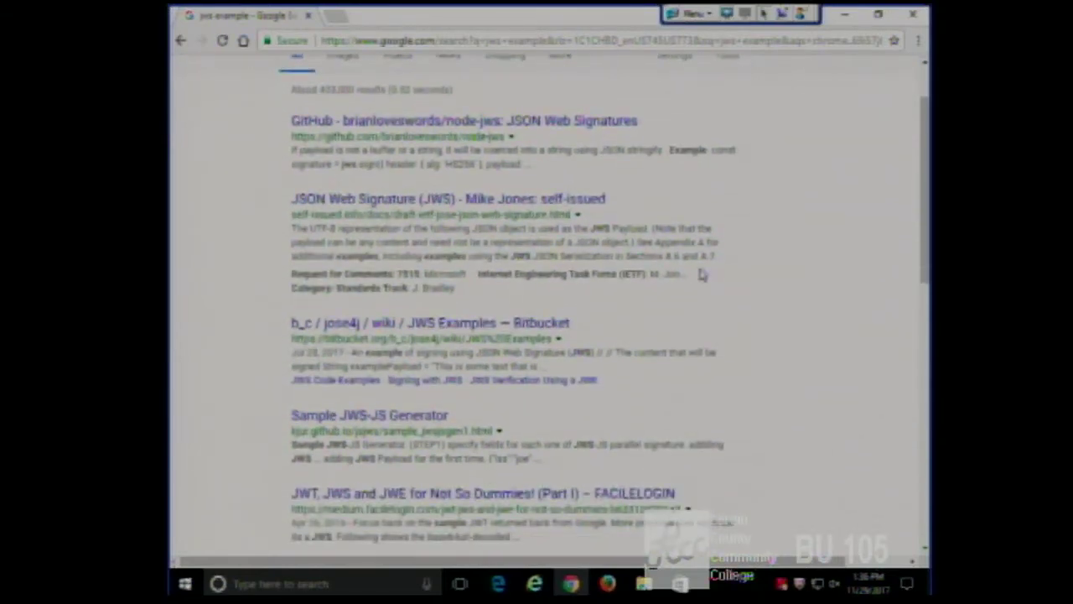
scroll(741, 275, "down", 2)
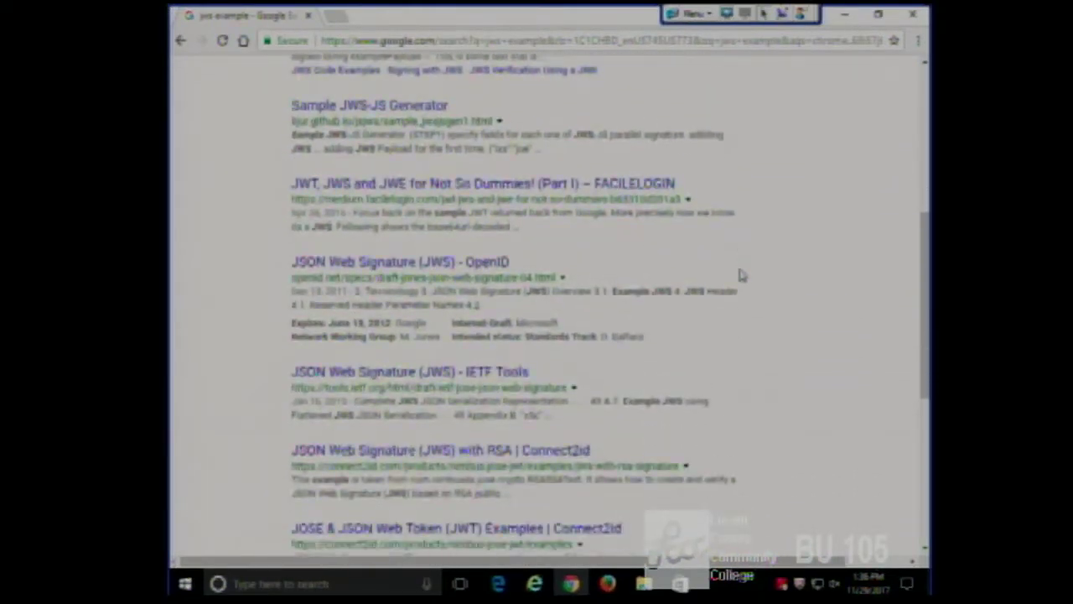
scroll(741, 275, "down", 5)
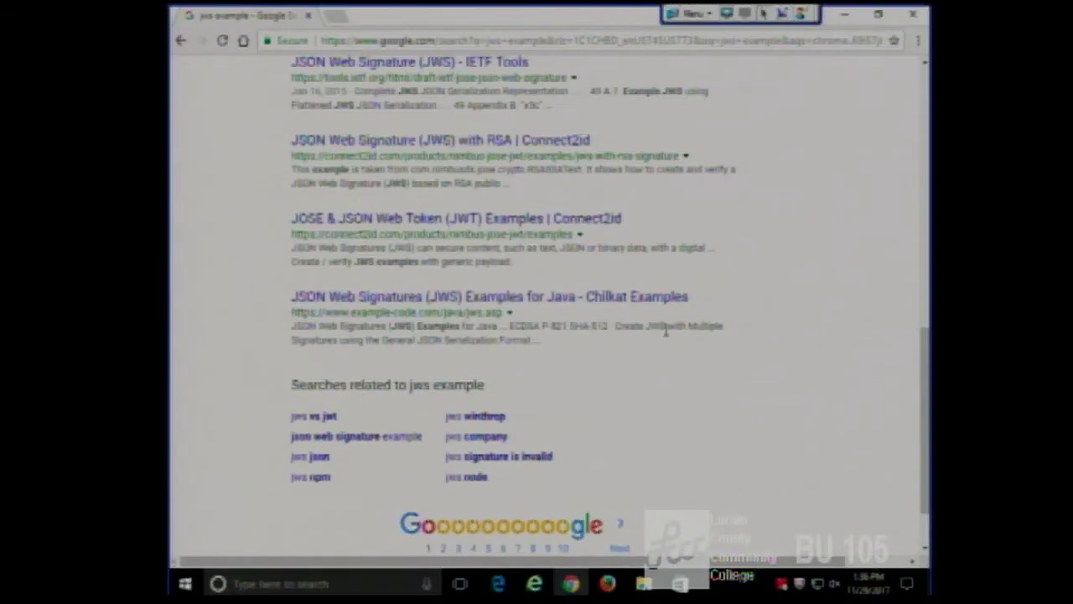
scroll(668, 329, "up", 7)
scroll(668, 329, "up", 2)
scroll(668, 327, "down", 7)
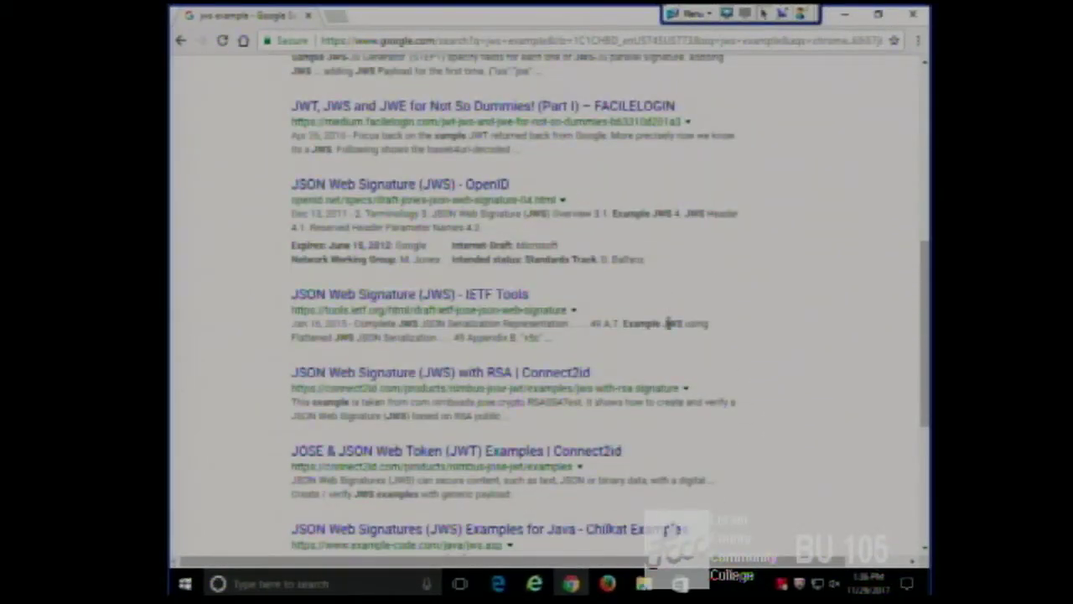
scroll(669, 326, "down", 4)
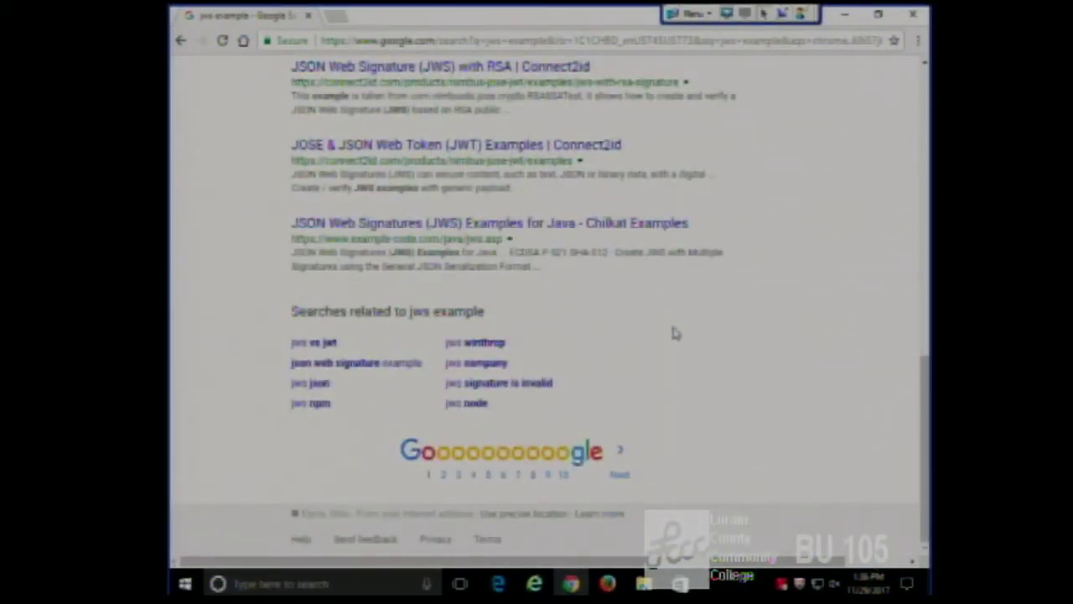
Refine the web search to "java jws example".
scroll(669, 348, "up", 7)
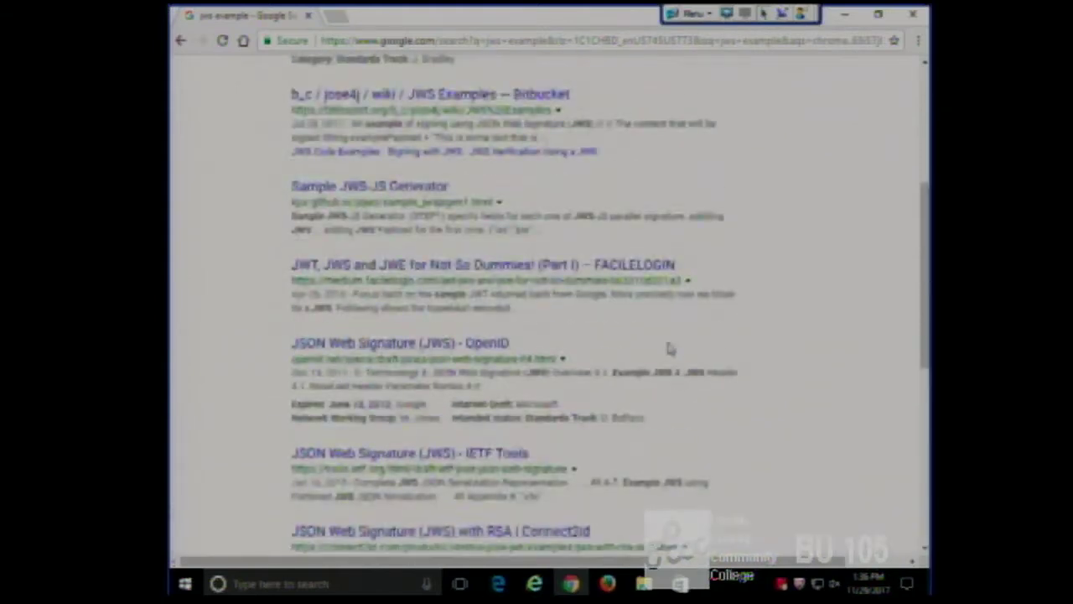
scroll(671, 348, "up", 4)
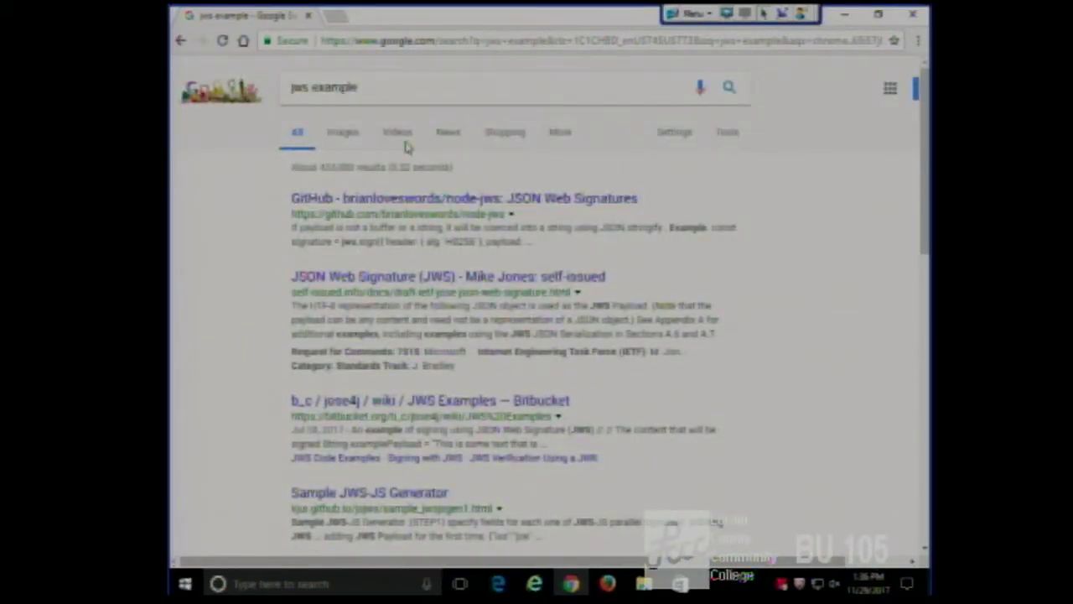
left_click(295, 89)
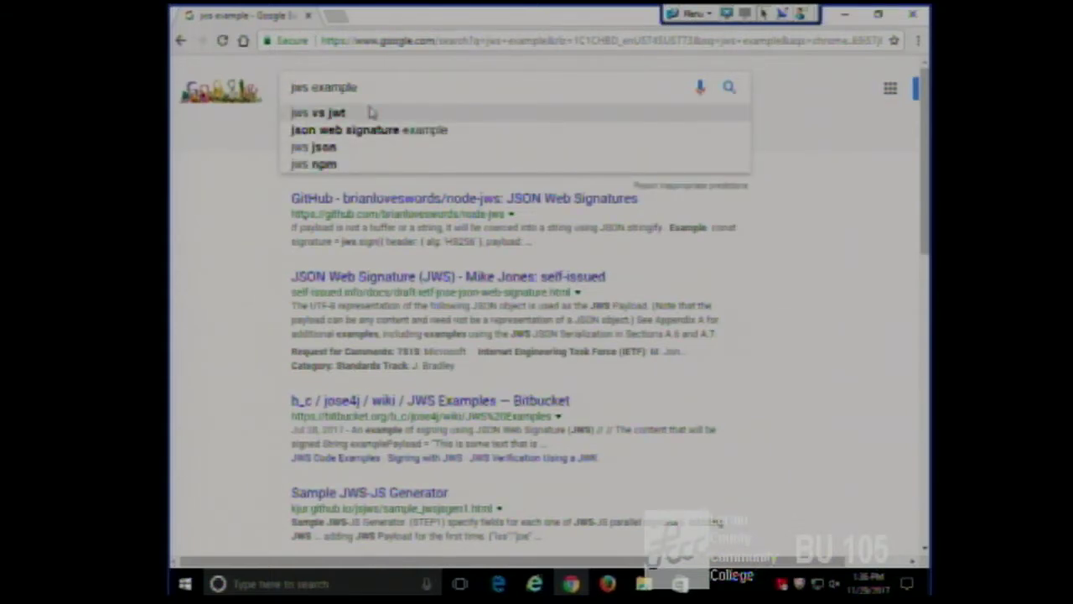
type("java")
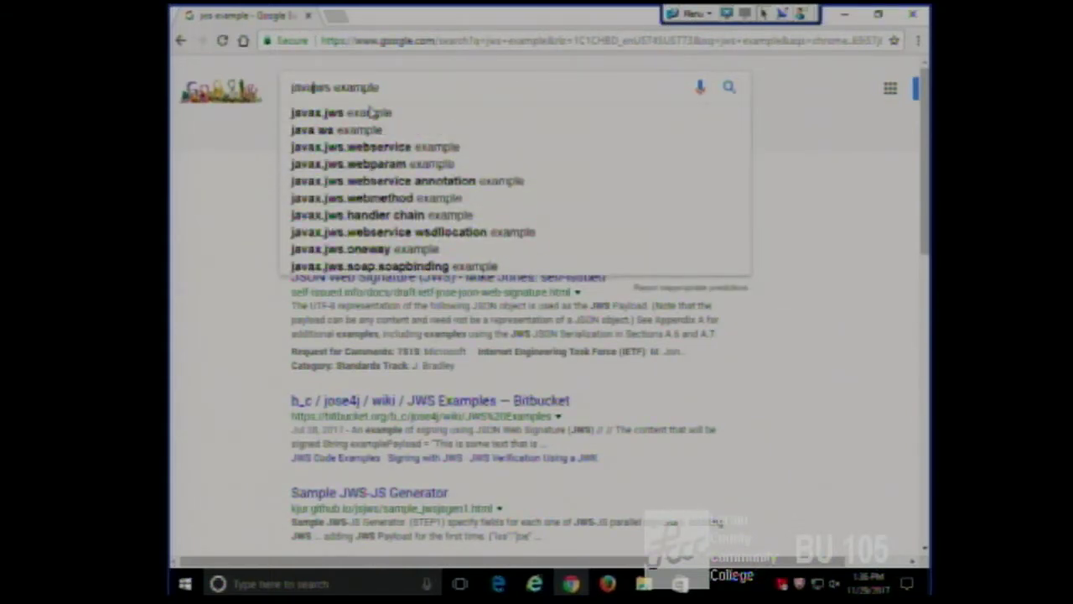
key("Return")
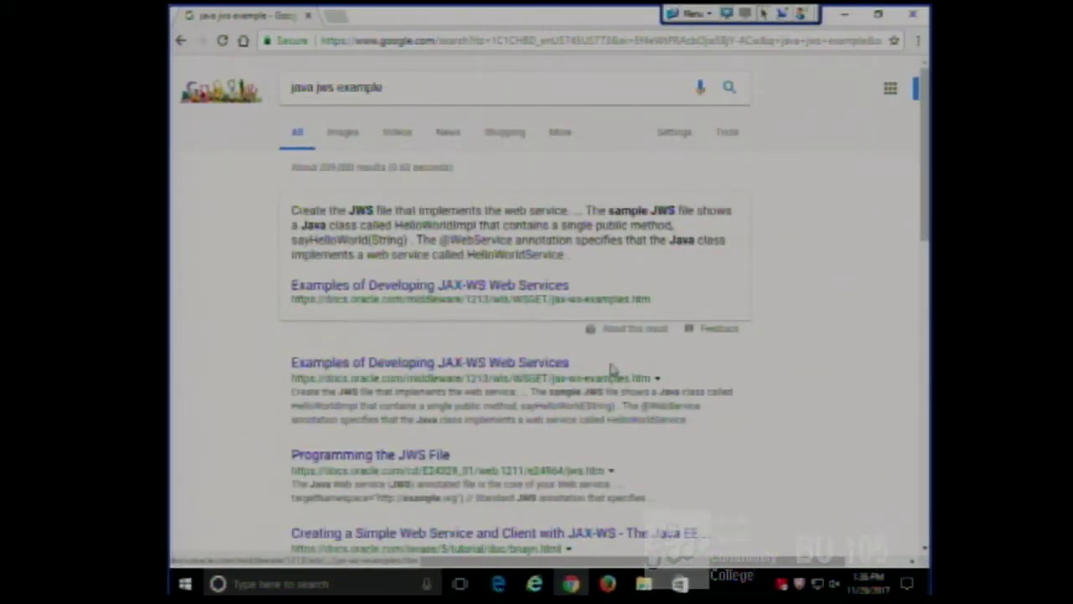
Look through the first page of "java jws example" results for a suitable Java Web Start example.
scroll(611, 369, "down", 2)
scroll(645, 360, "down", 2)
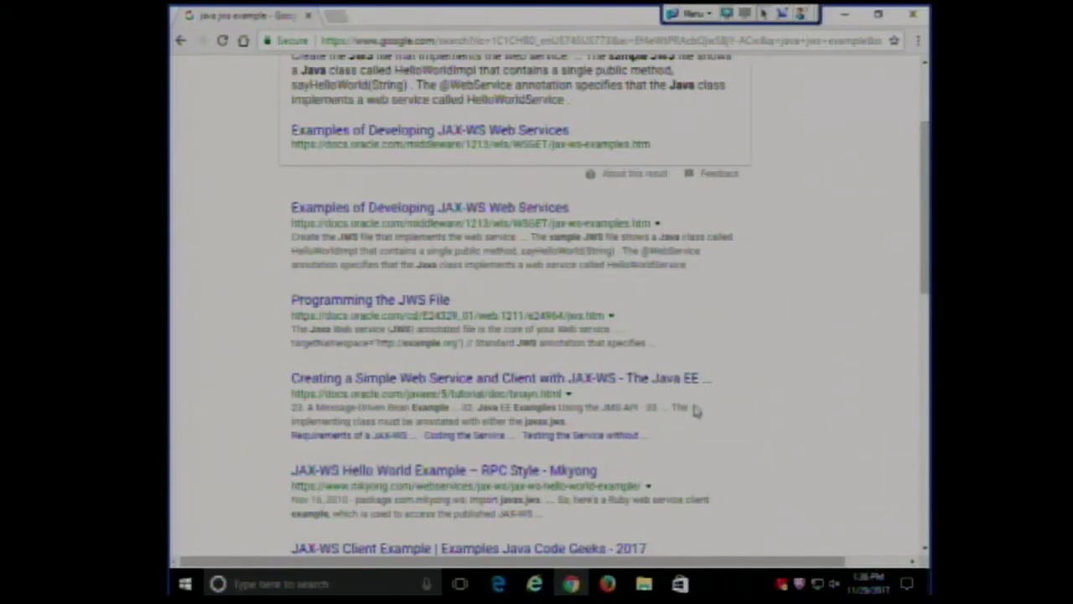
scroll(695, 411, "down", 4)
scroll(695, 411, "down", 6)
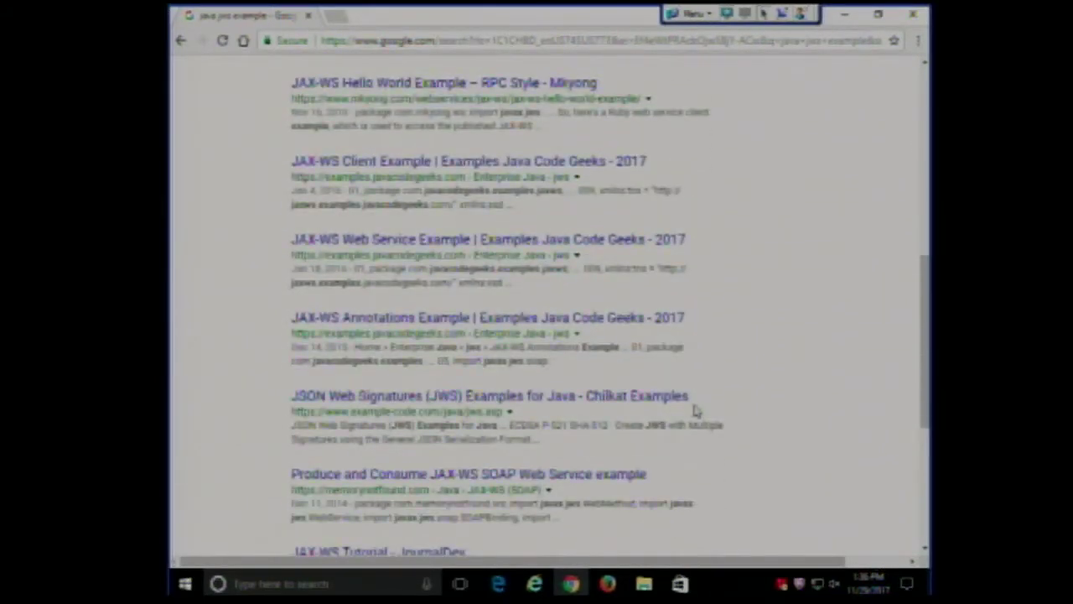
scroll(735, 401, "down", 2)
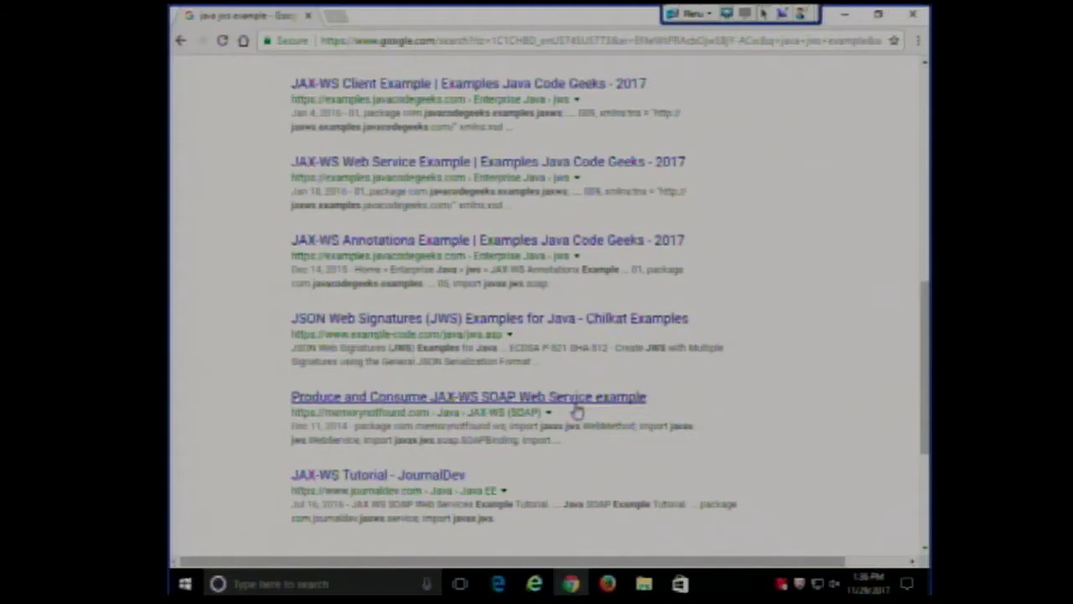
scroll(721, 405, "down", 4)
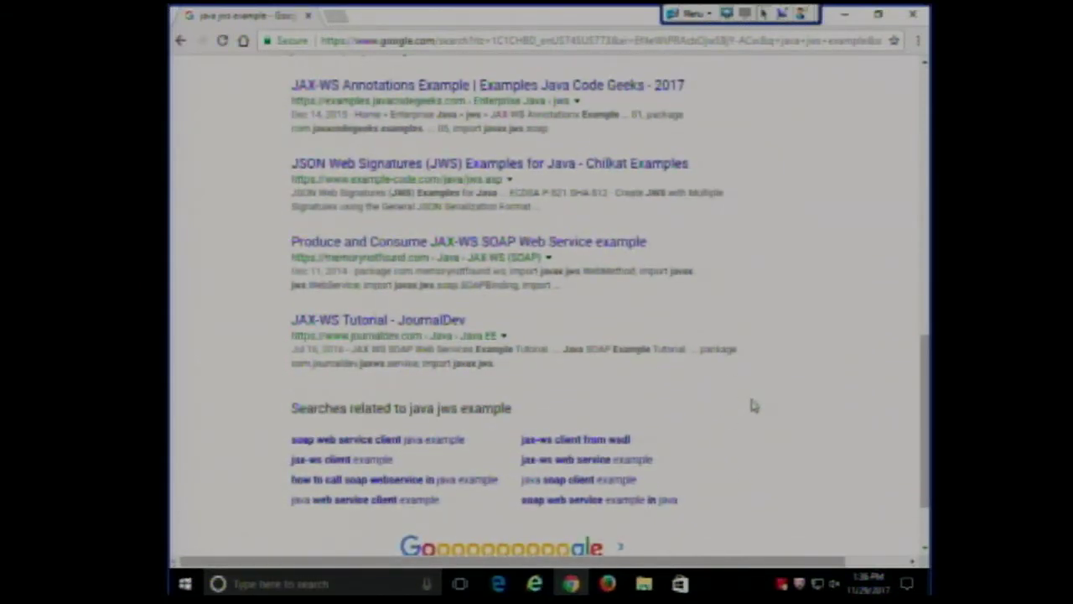
scroll(752, 406, "up", 5)
scroll(751, 405, "up", 3)
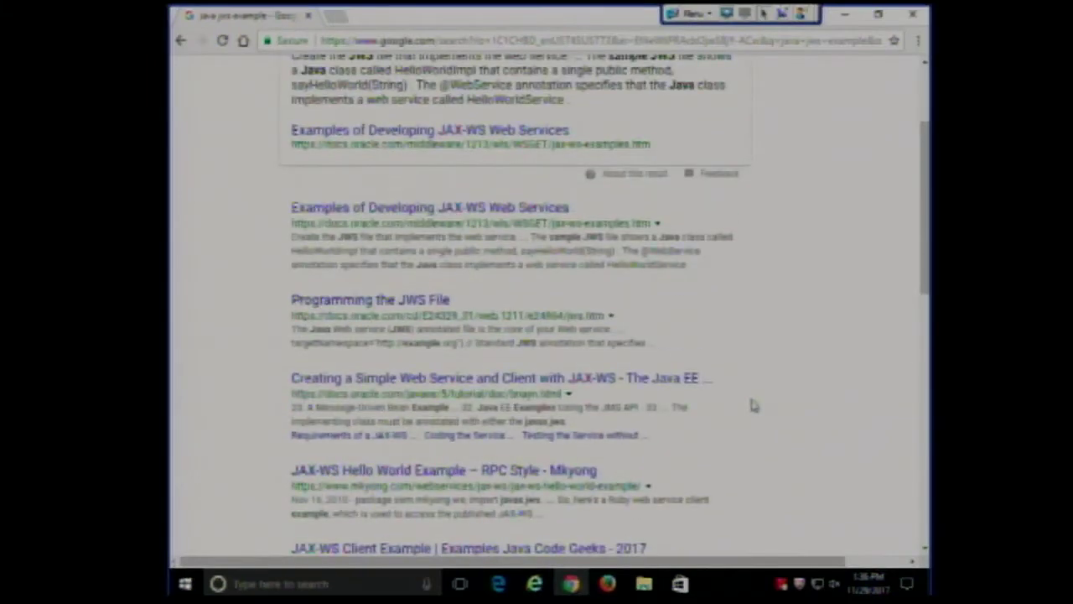
Open Oracle's "Programming the JWS File" result and read through the overview and Java requirements sections.
left_click(429, 305)
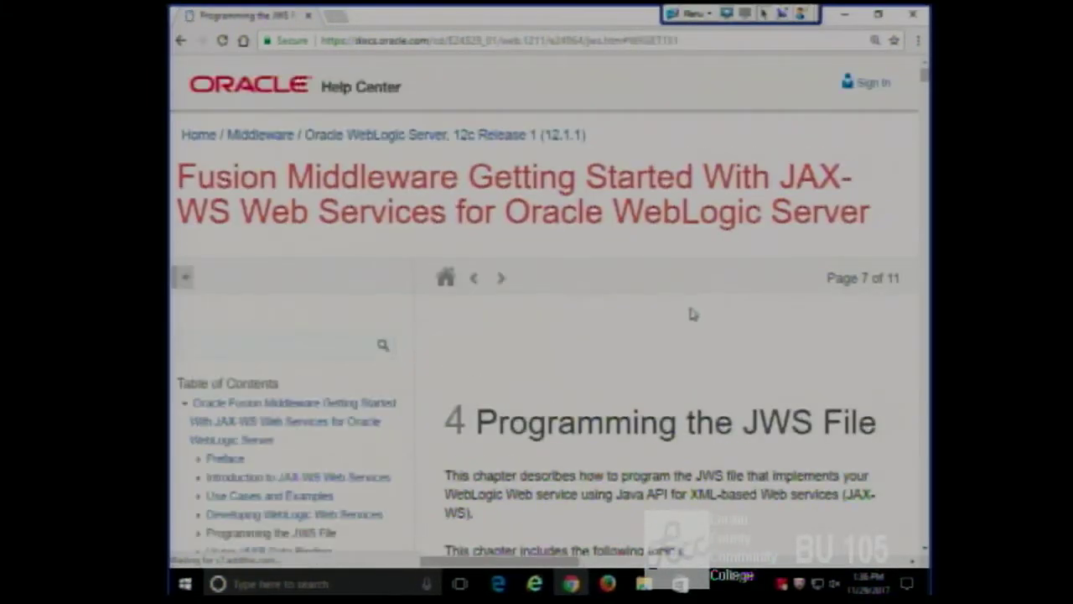
scroll(691, 314, "down", 5)
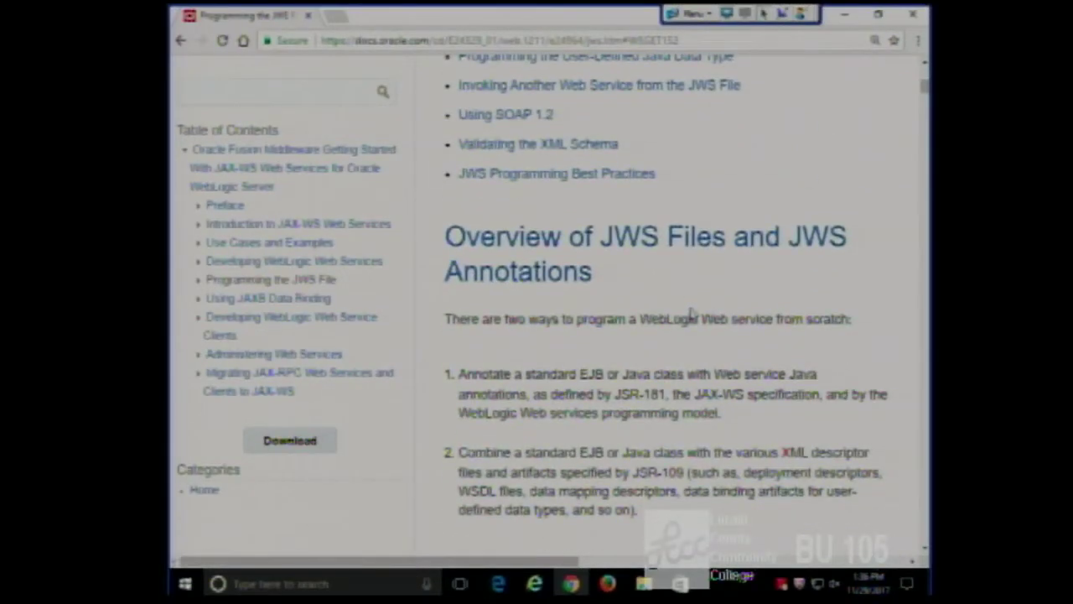
scroll(691, 313, "down", 5)
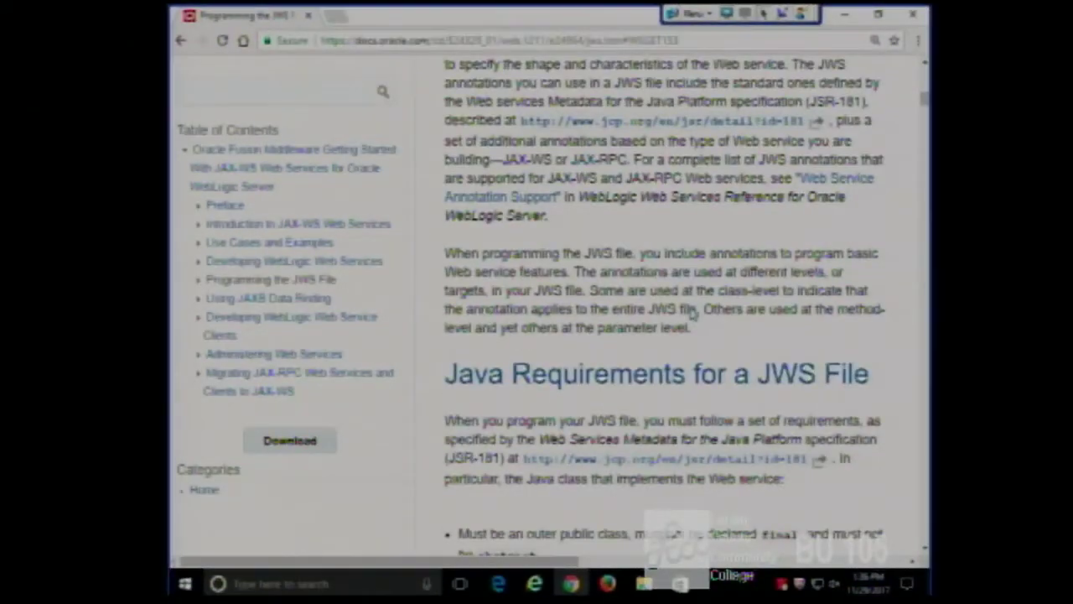
scroll(691, 313, "down", 3)
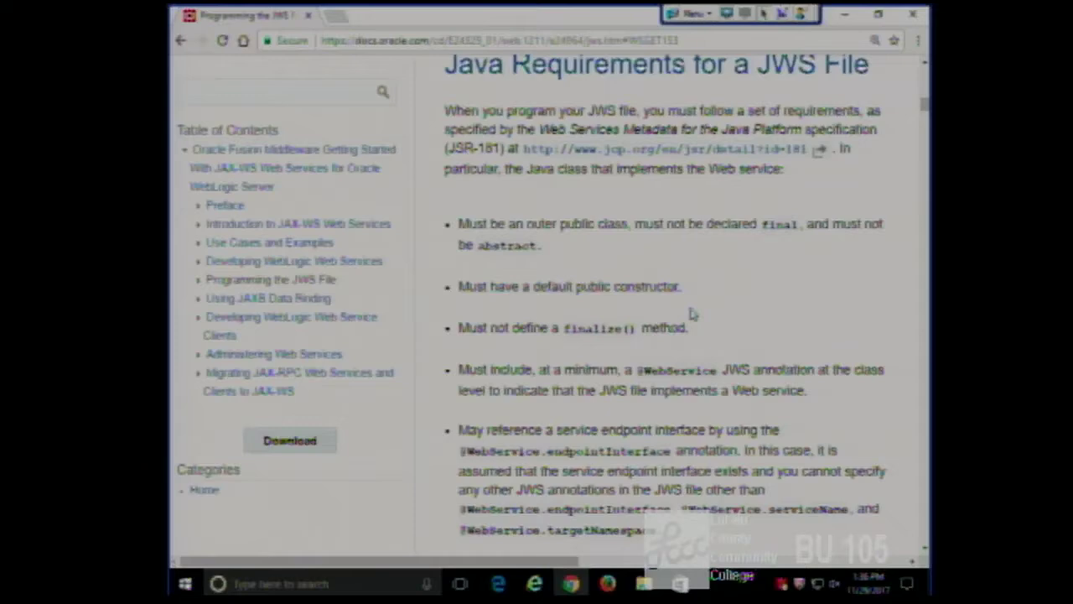
scroll(691, 314, "down", 1)
scroll(693, 314, "down", 8)
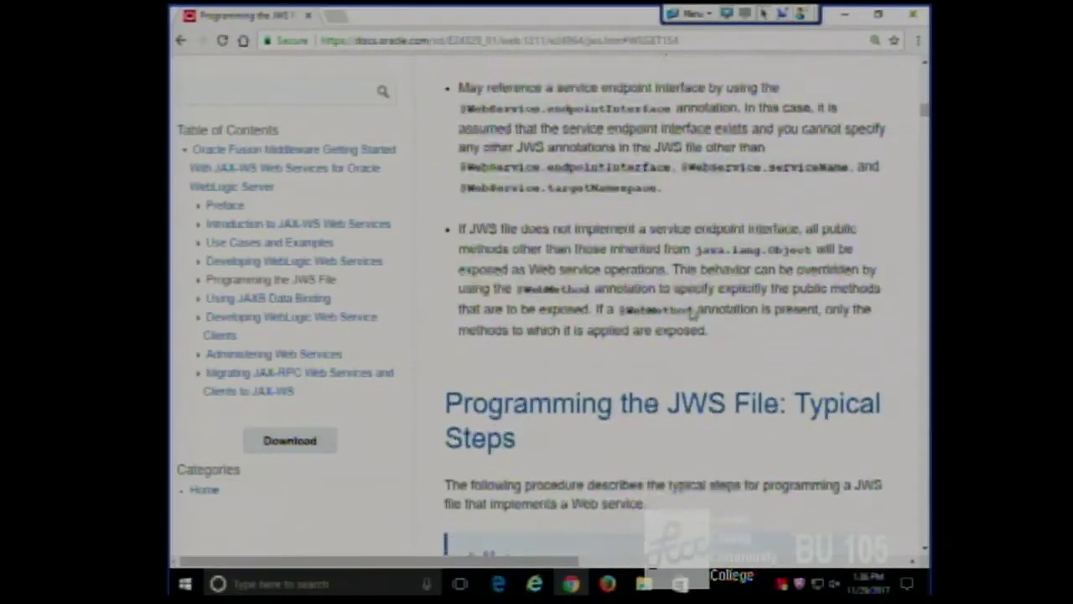
scroll(691, 313, "up", 5)
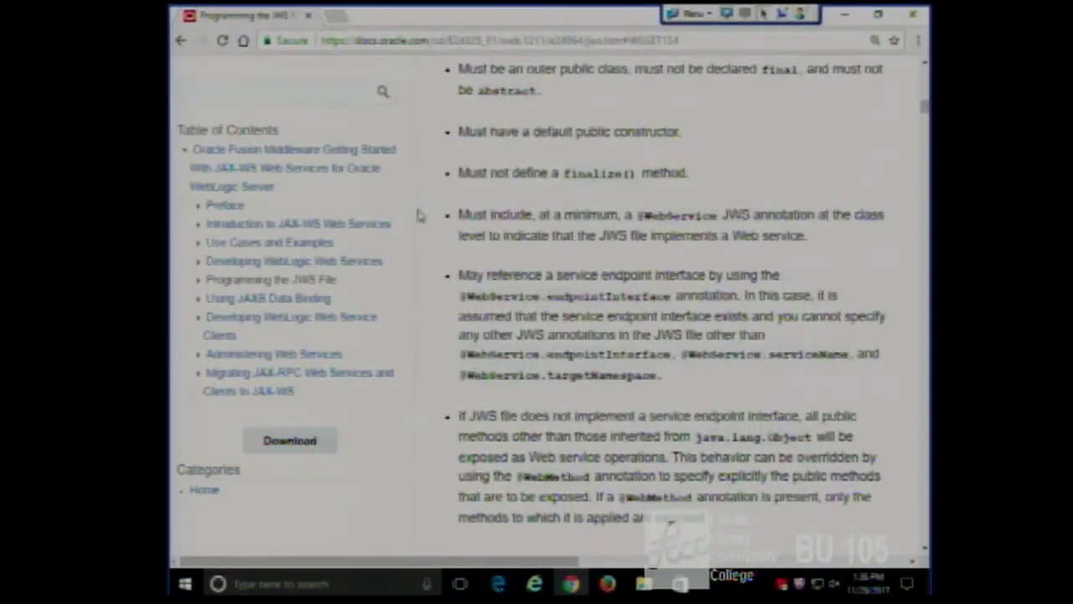
scroll(423, 216, "up", 4)
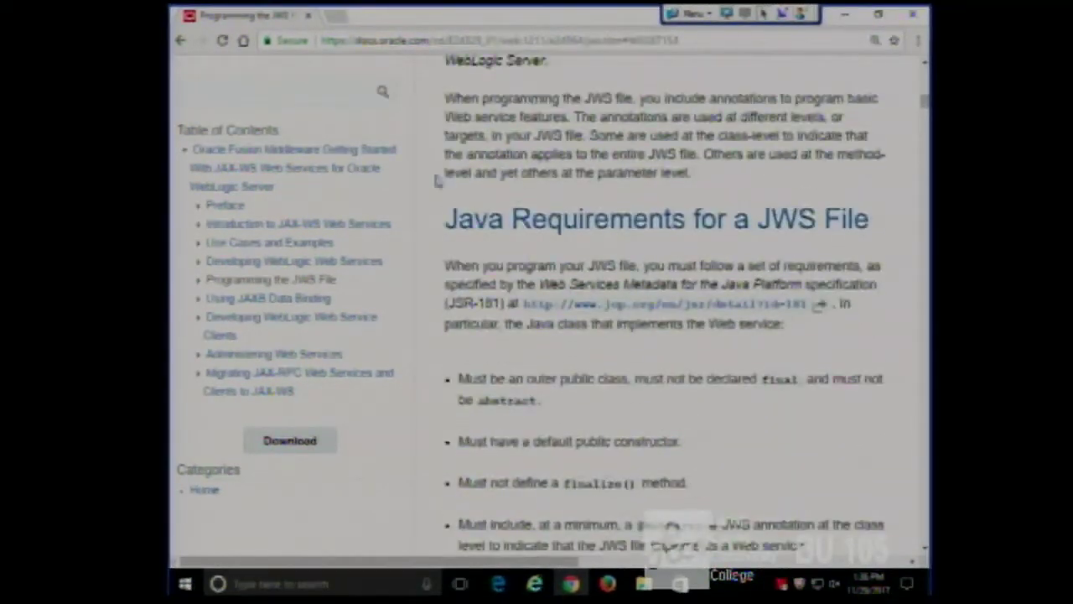
Search the web for "jnlp example" and look over the first results.
left_click(366, 41)
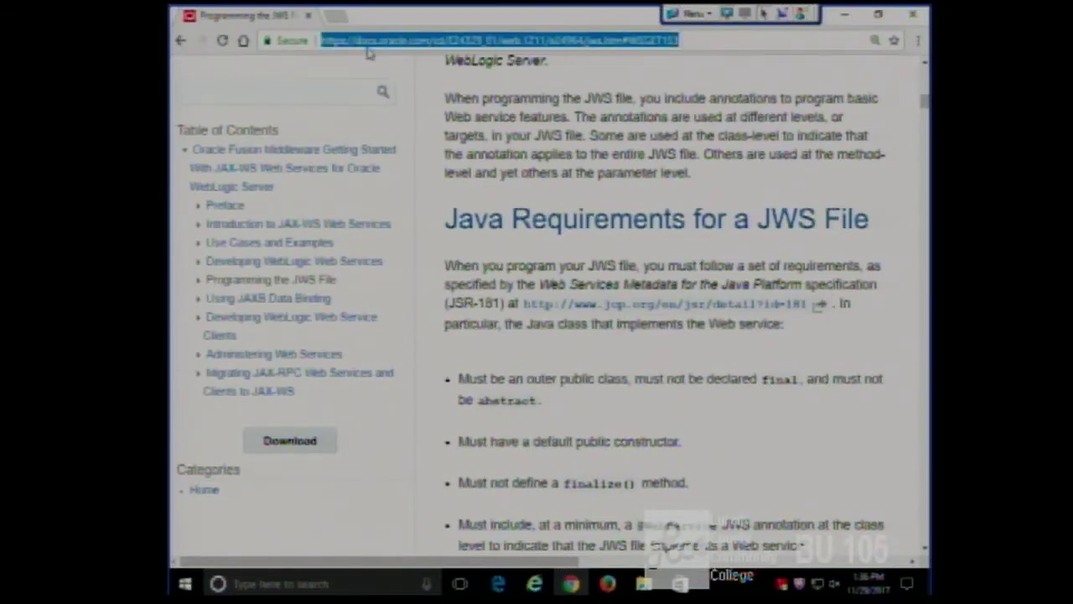
type("jw")
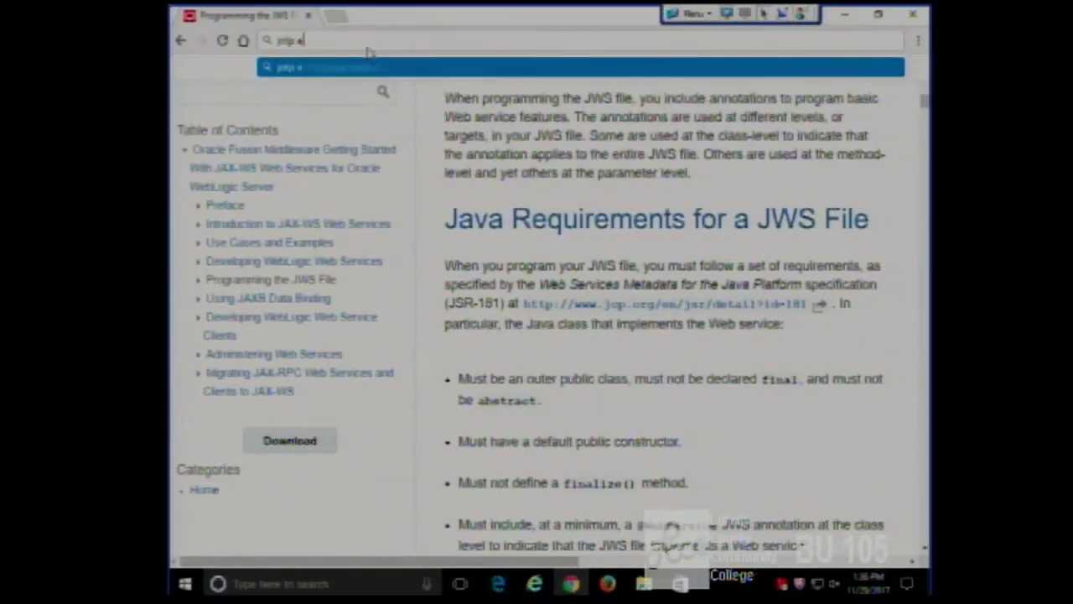
type("lp example")
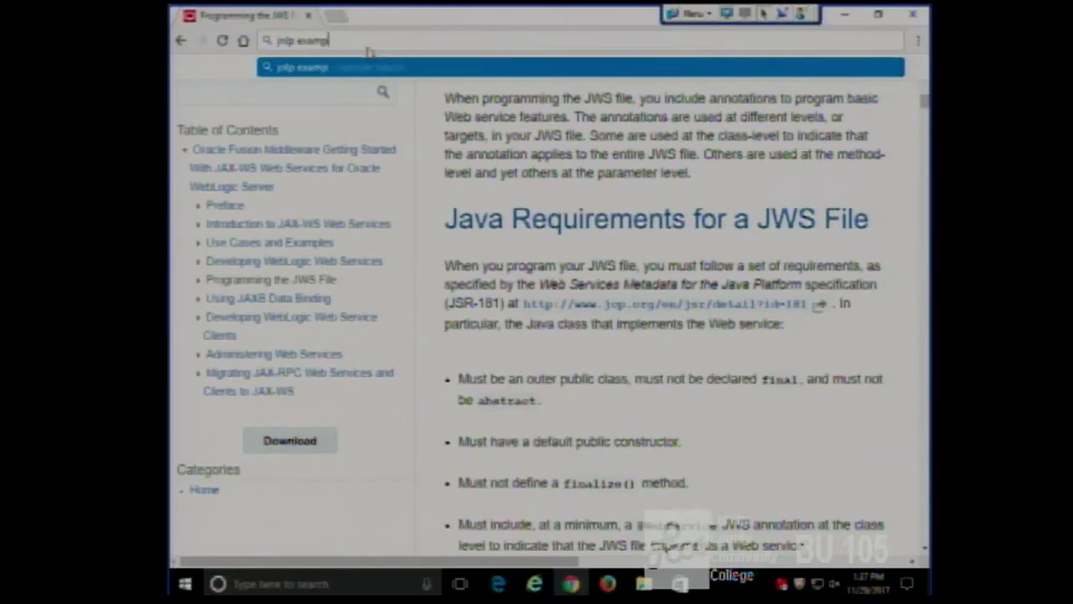
key("Return")
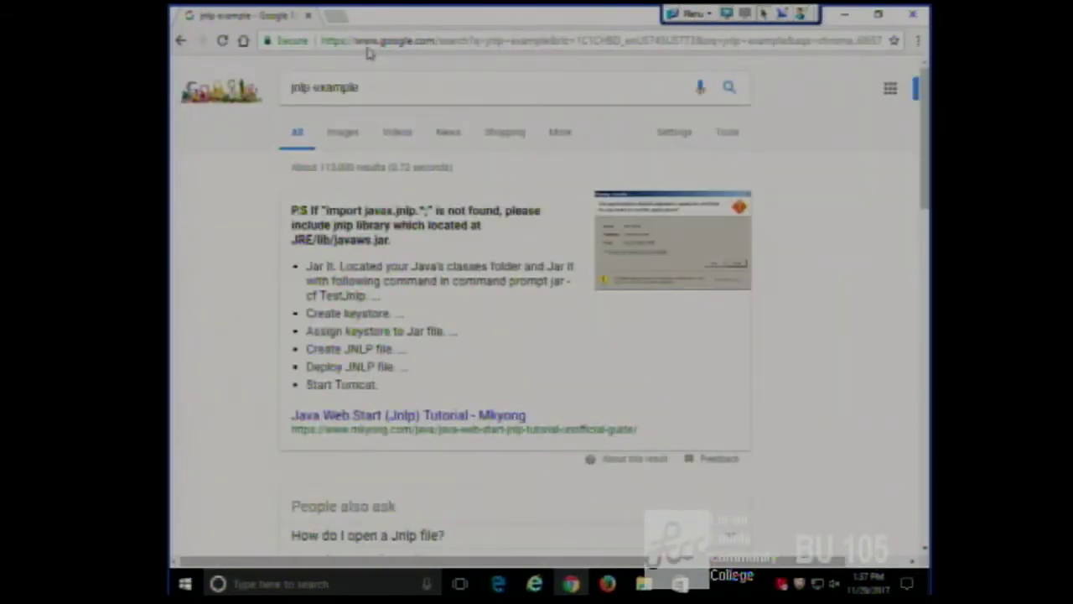
scroll(447, 256, "down", 4)
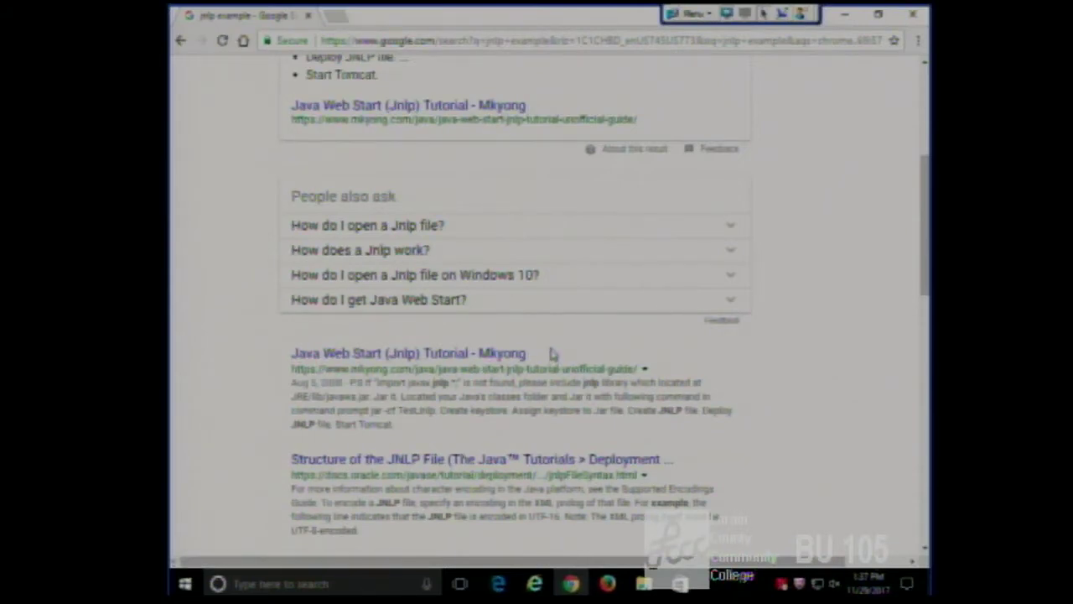
scroll(557, 353, "up", 5)
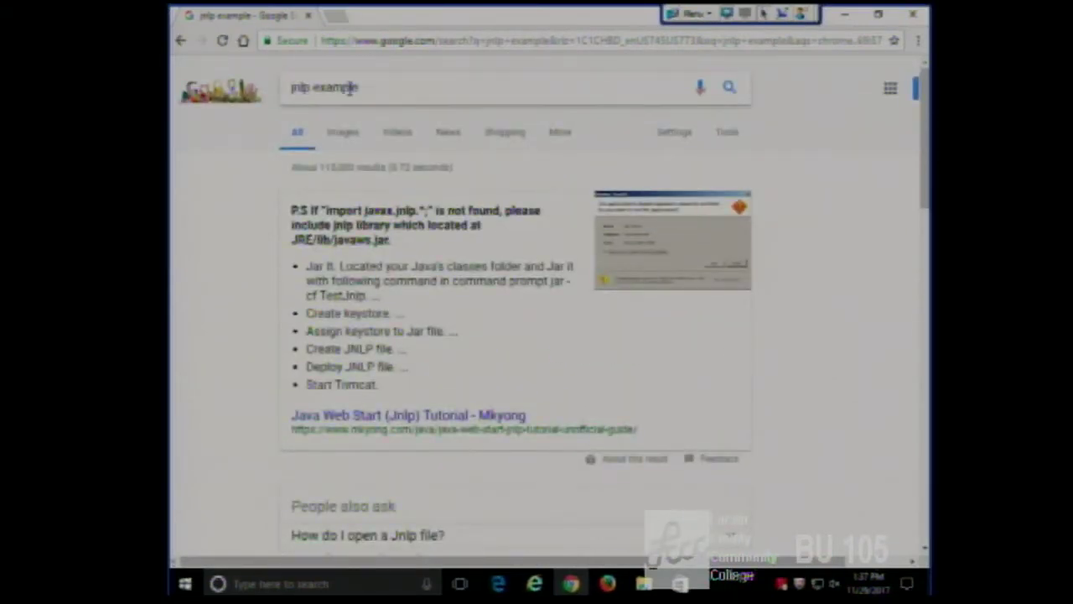
Replace the search query with "java web start" and refine it to "java web start example".
left_click(306, 87)
key("ctrl+a")
type("java we")
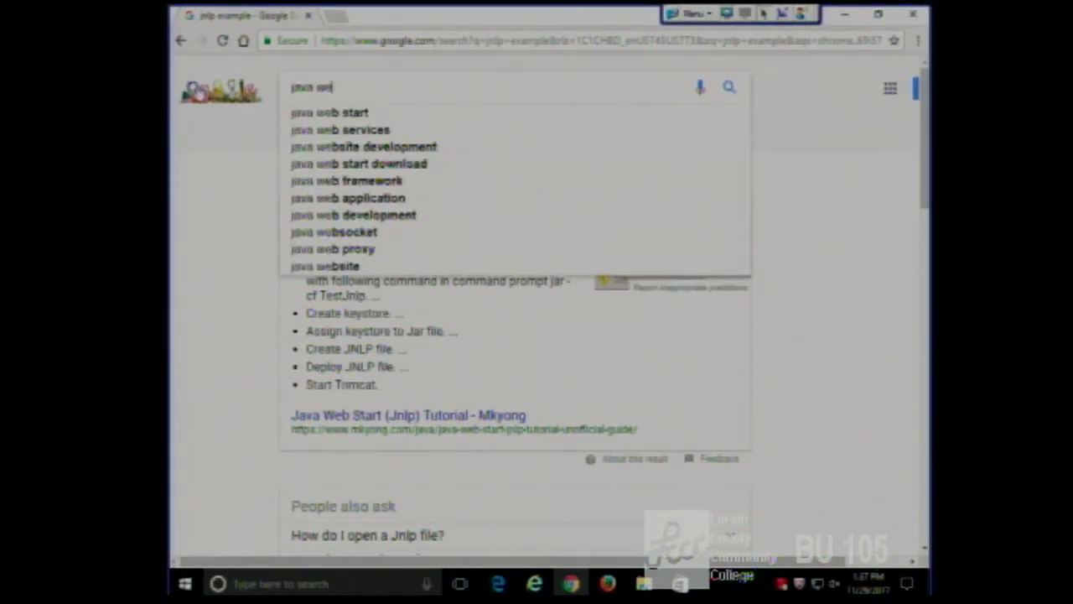
left_click(327, 112)
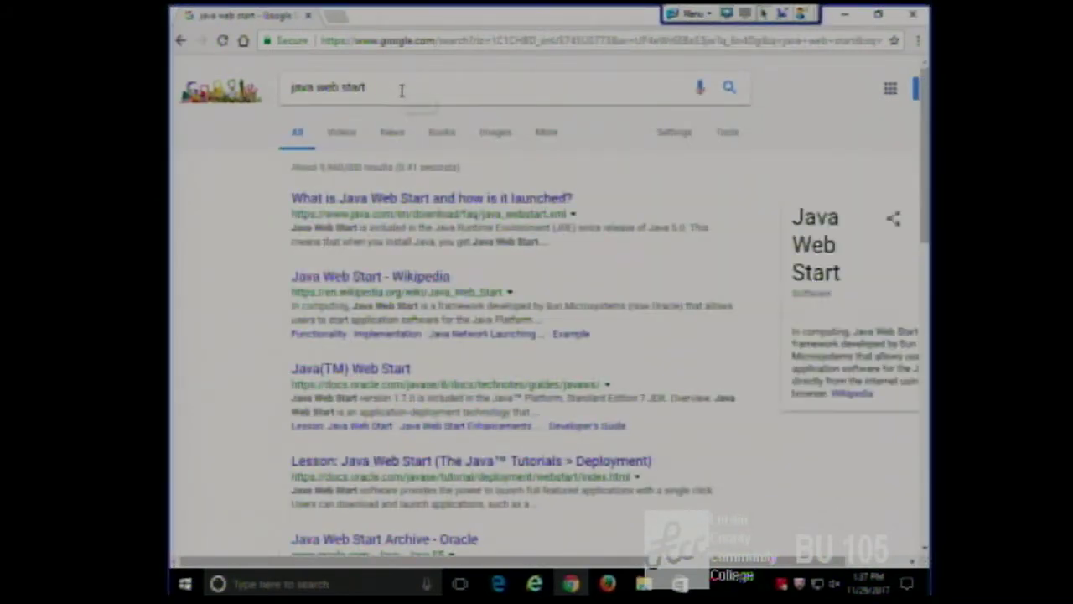
left_click(403, 88)
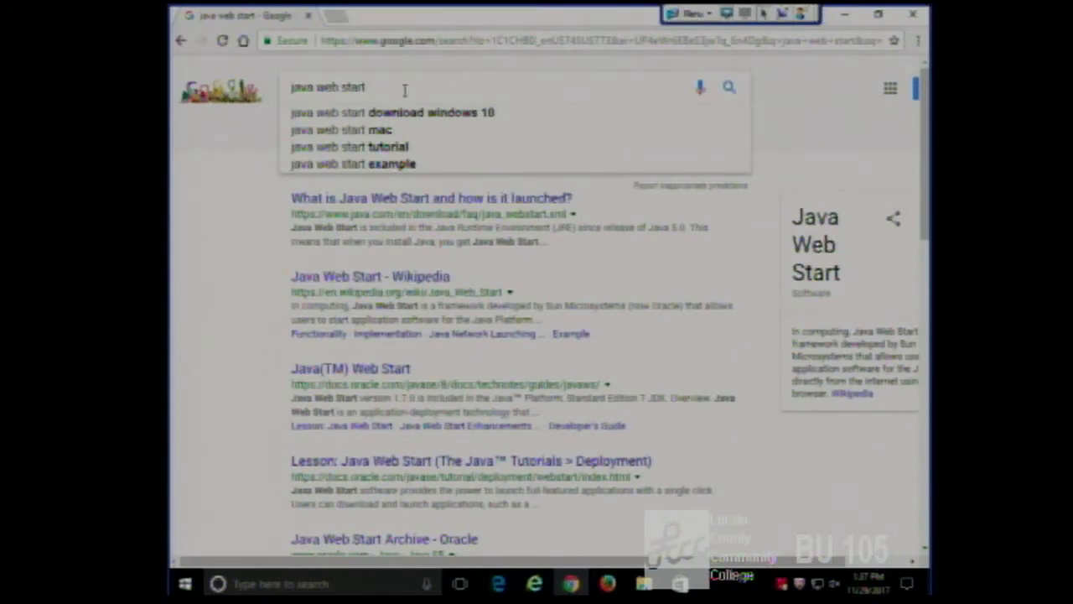
left_click(361, 163)
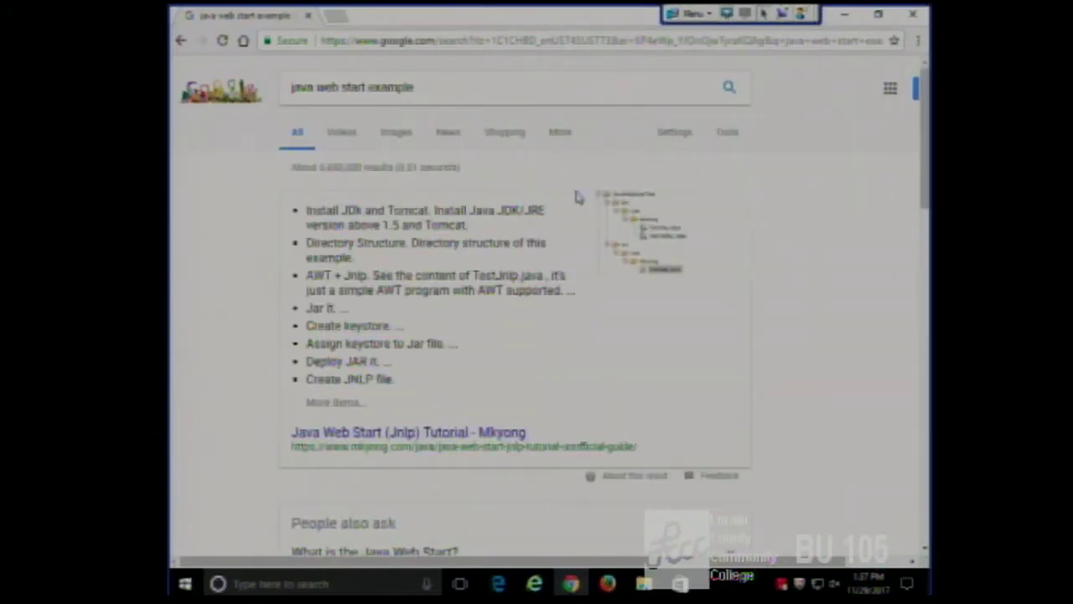
Open the "Java Web Start Development Examples" page of The Java Tutorials from the results and show its examples table.
scroll(538, 228, "down", 4)
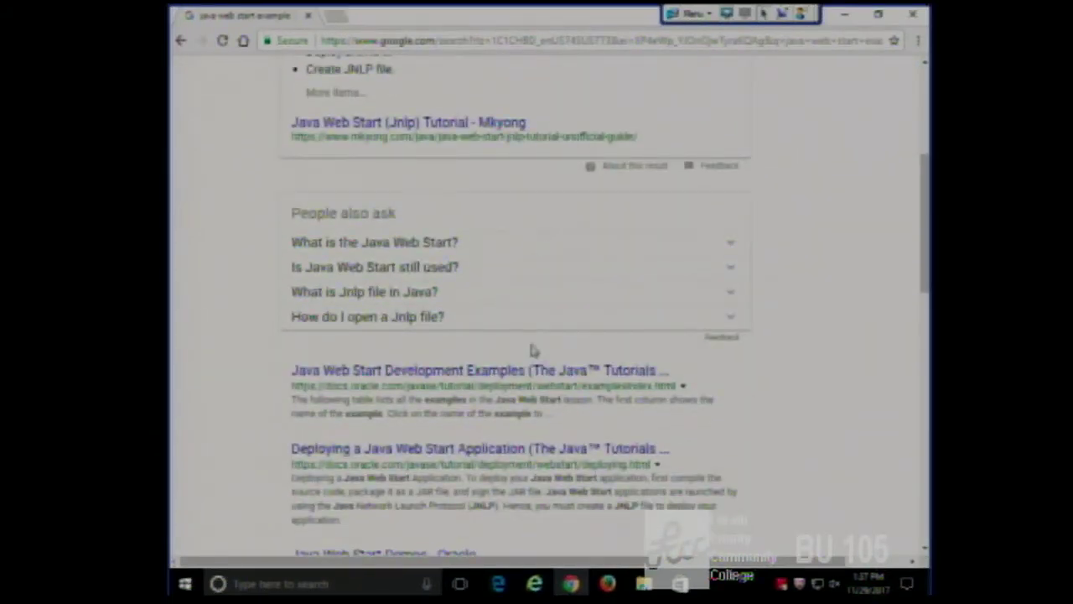
left_click(513, 373)
scroll(513, 277, "down", 1)
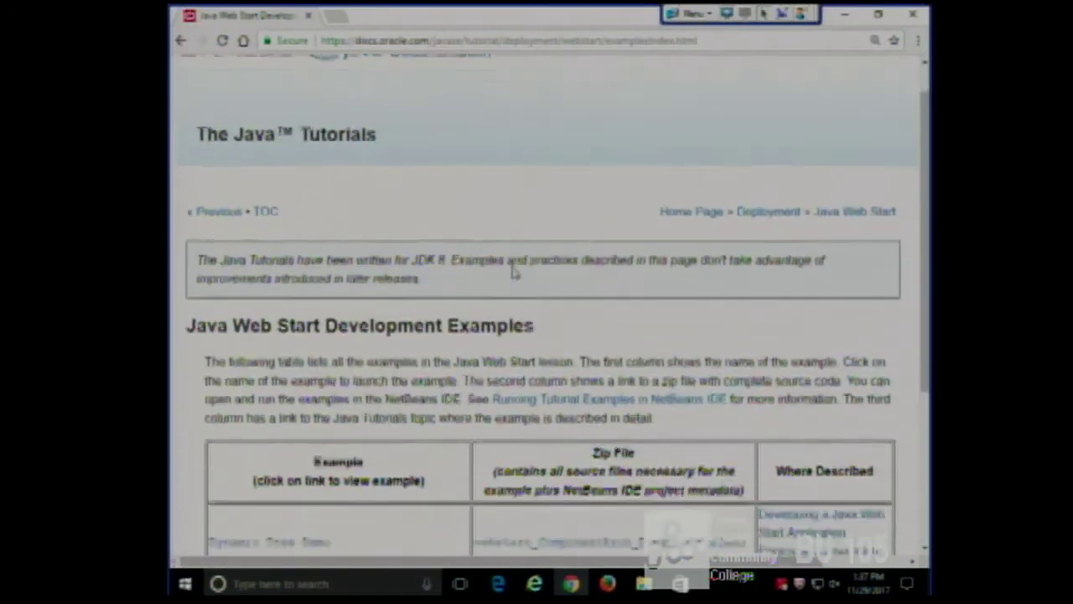
scroll(514, 270, "down", 2)
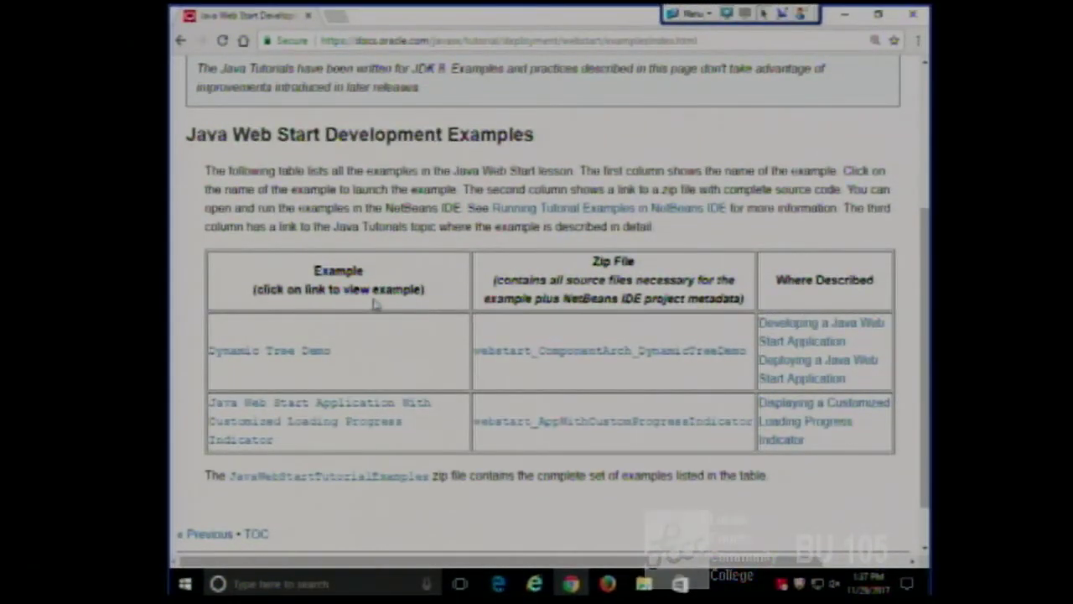
Save the Dynamic Tree Demo's dynamictree_webstart.jnlp to the desktop and run it, moving its window over the middle of the page.
left_click(301, 353)
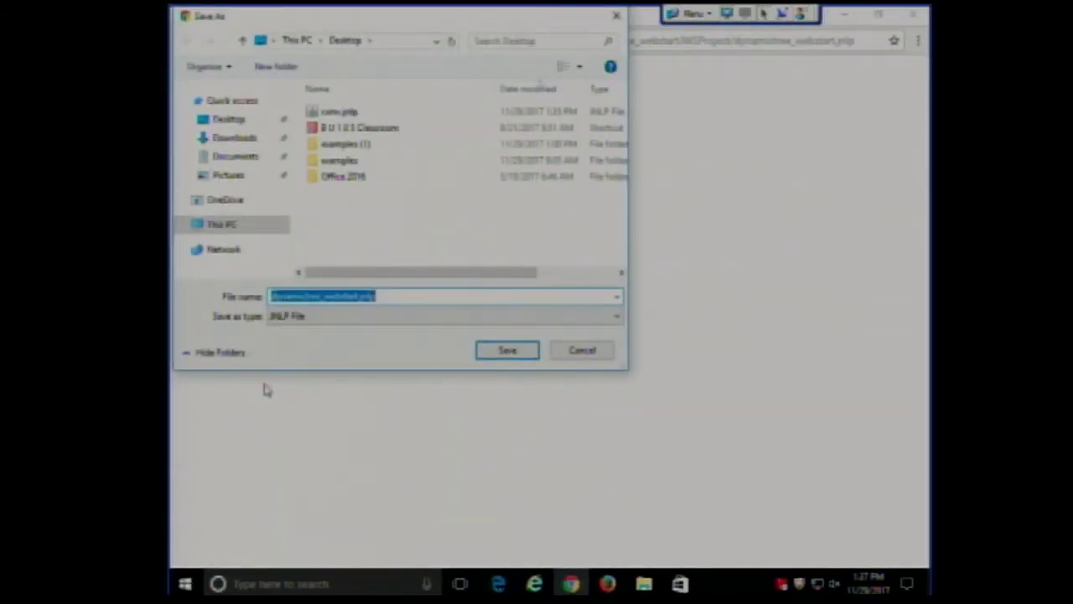
left_click(511, 352)
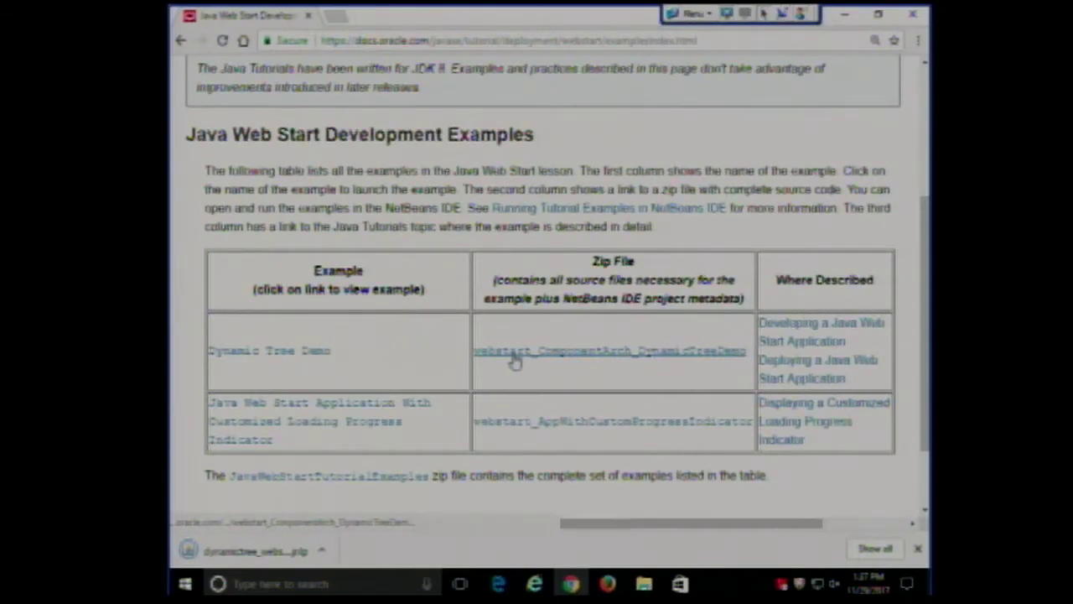
left_click(283, 553)
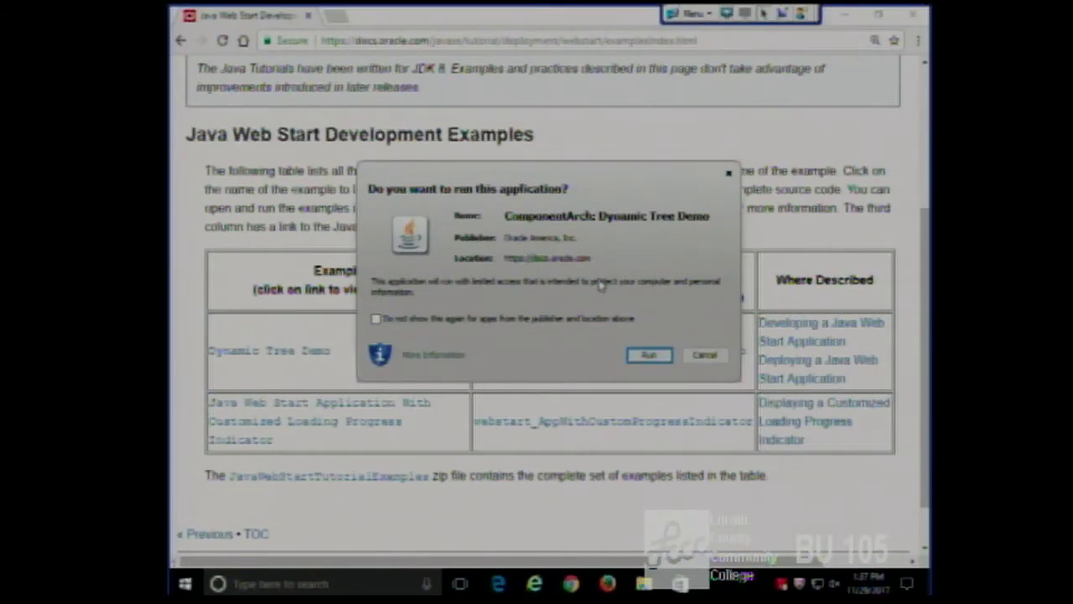
left_click(658, 355)
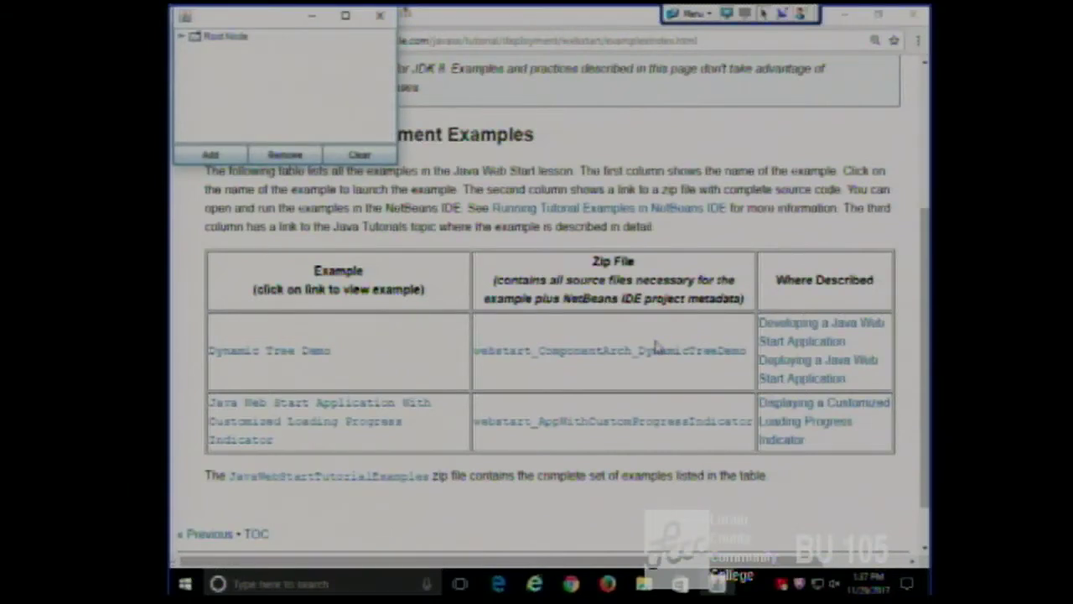
left_click_drag(276, 18, 506, 165)
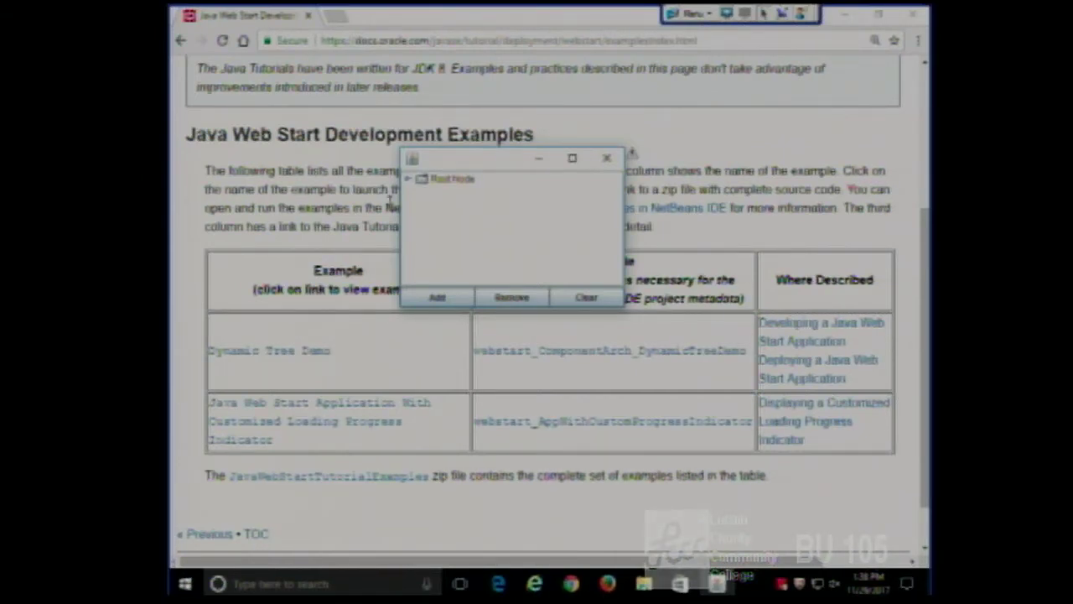
Add a node under Root Node in the Dynamic Tree Demo, expand Parent 2 and add another node under its Child 1.
left_click(452, 179)
left_click(440, 297)
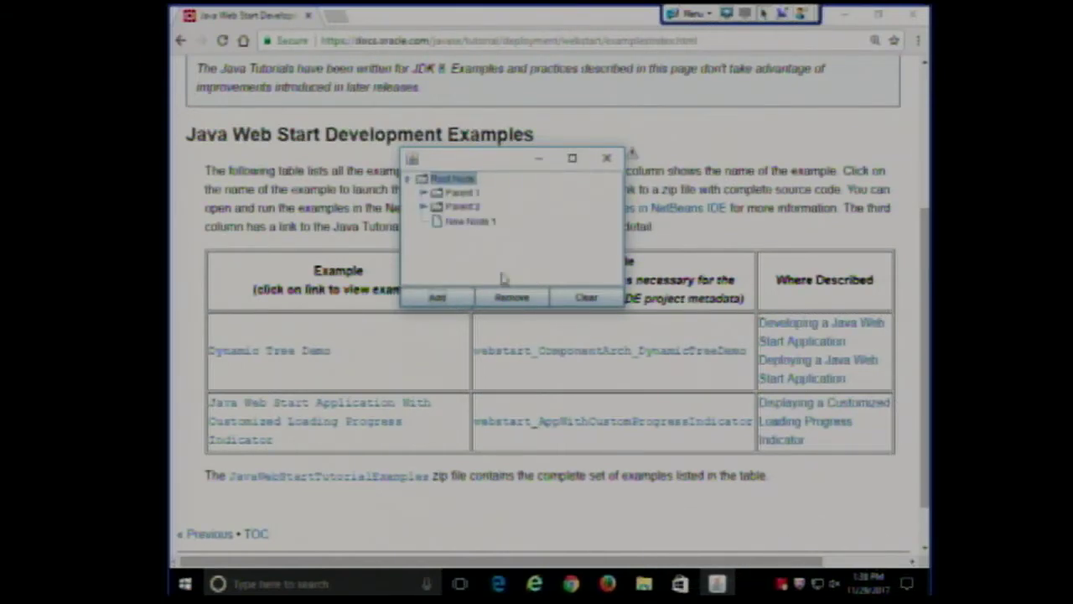
left_click(467, 223)
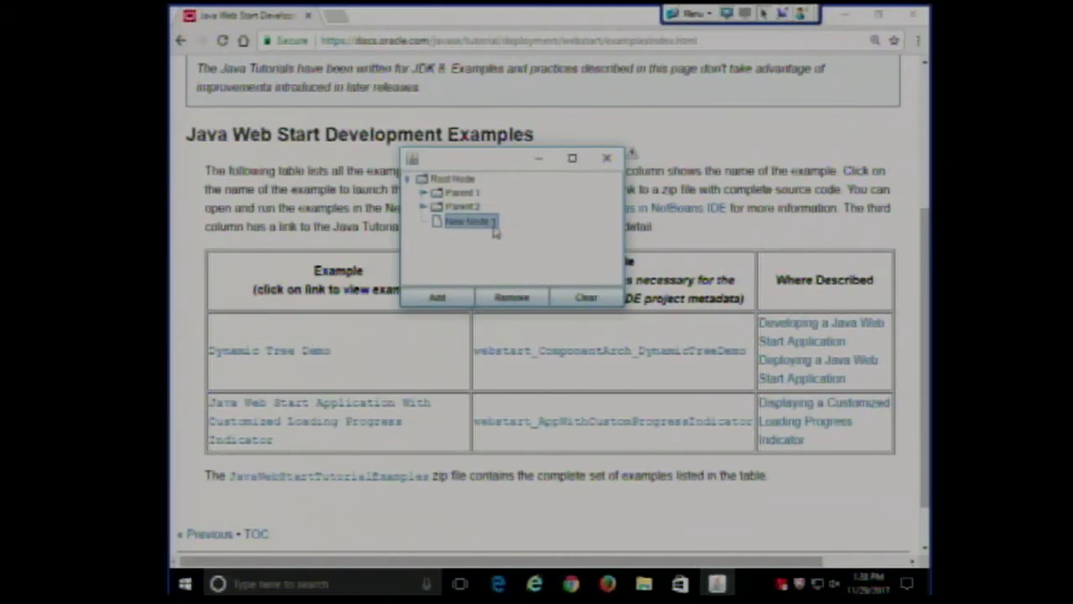
left_click(422, 209)
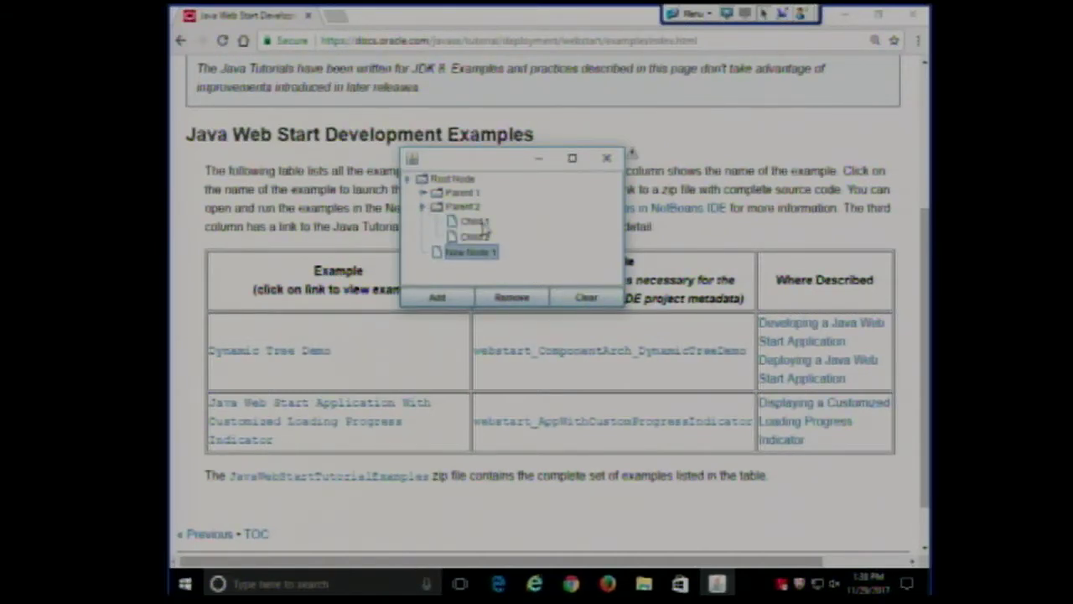
left_click(481, 223)
left_click(437, 296)
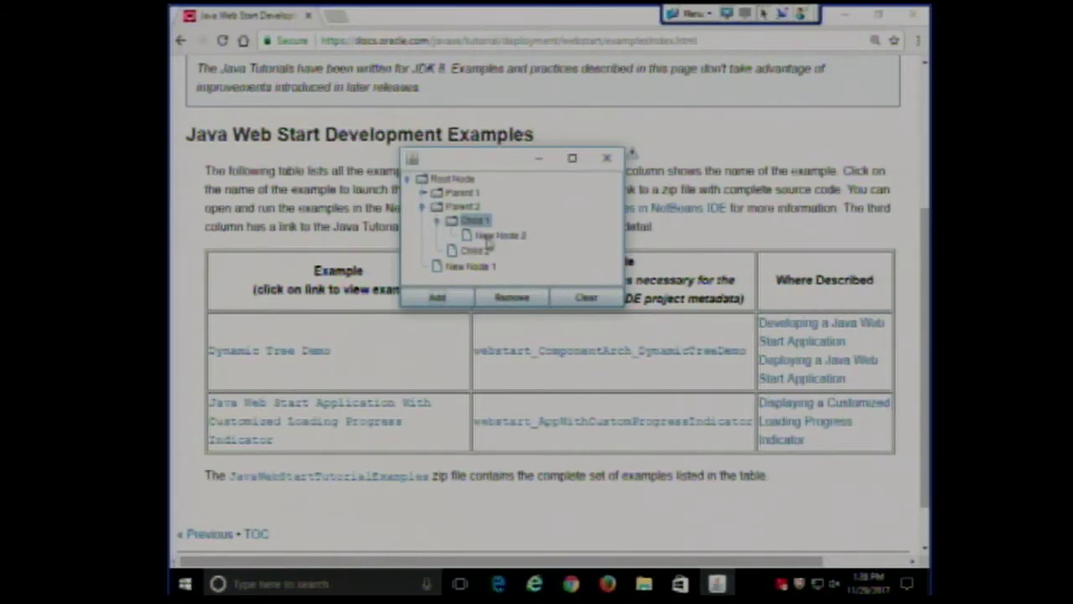
Remove both added nodes and Parent 2's Child 2 and Child 1 from the tree, and close the demo window.
left_click(492, 235)
left_click(520, 299)
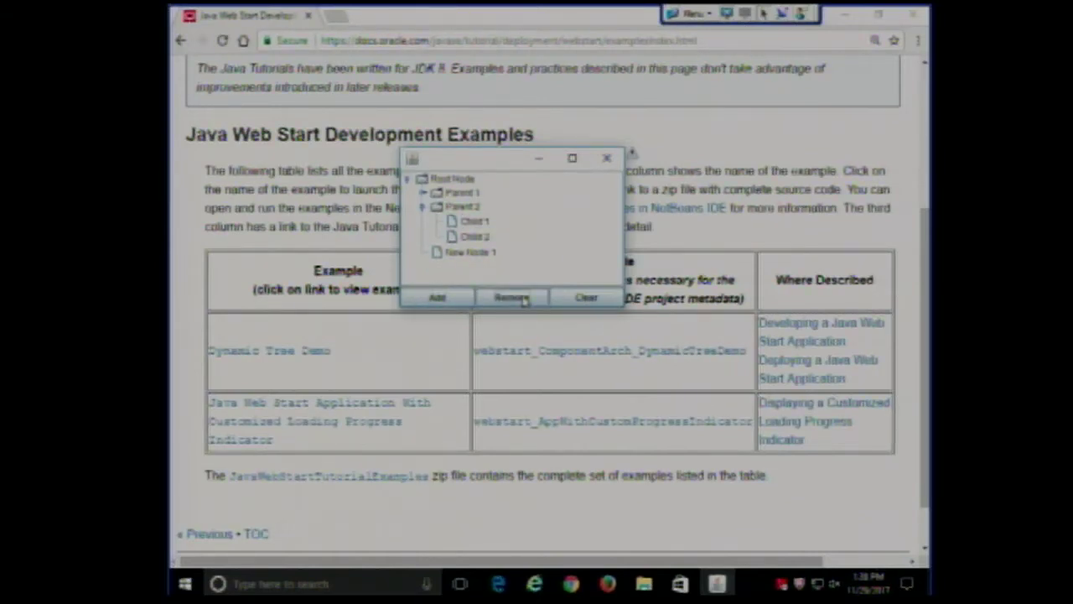
left_click(486, 252)
left_click(520, 297)
left_click(522, 296)
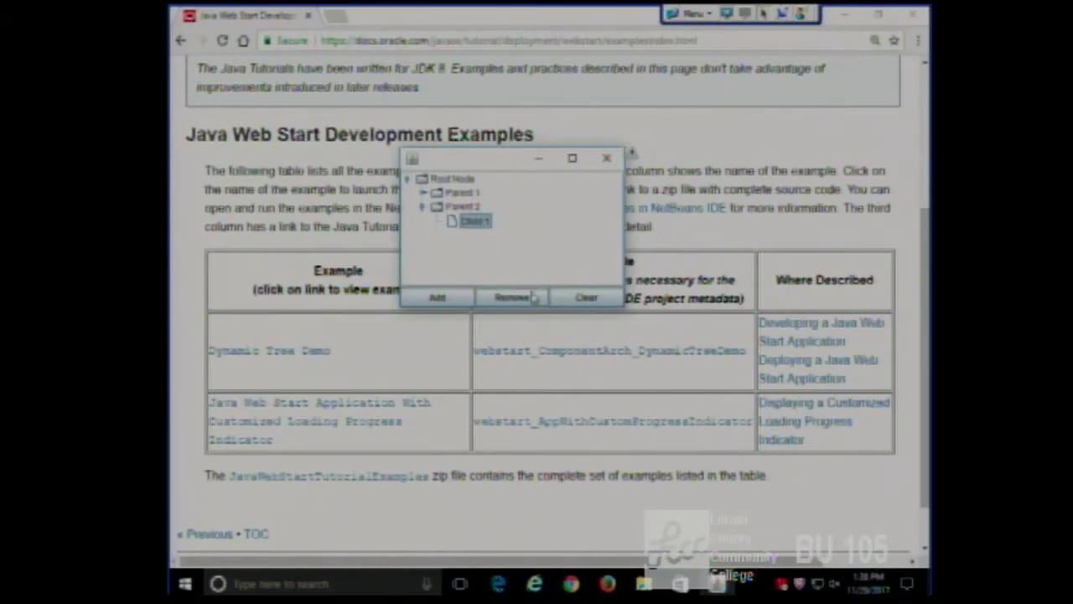
left_click(532, 297)
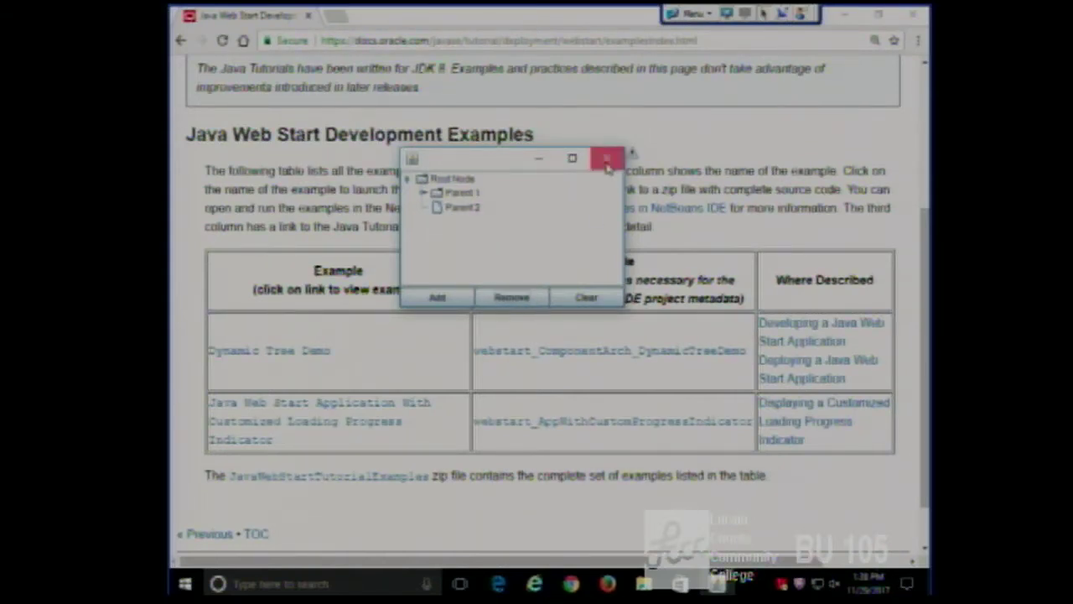
left_click(607, 159)
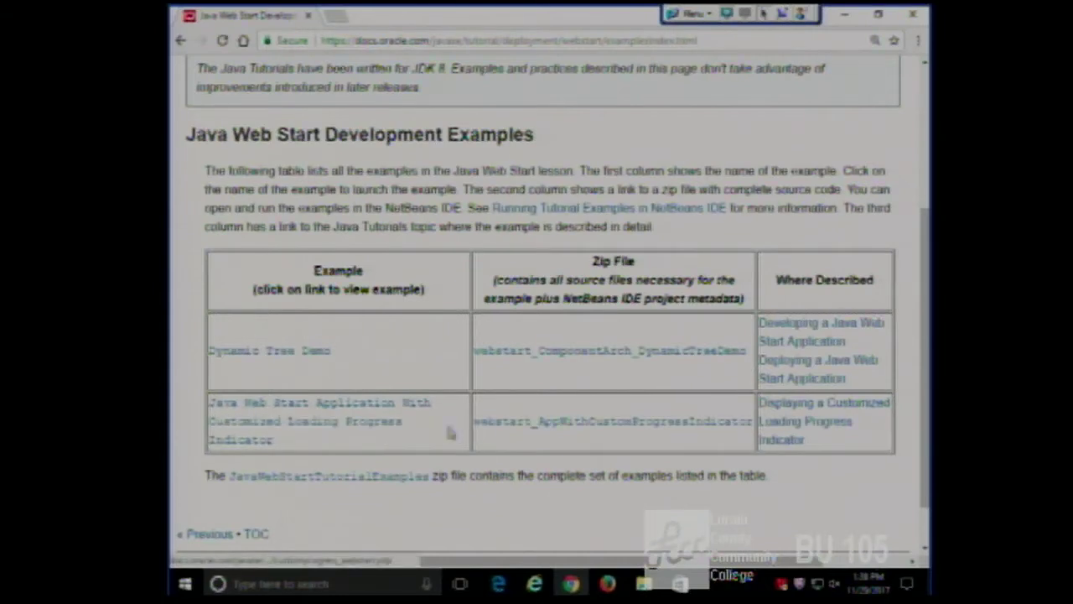
Save the custom loading progress example's customprogress_webstart.jnlp to the desktop and run it, moving its window over the page and cancelling the duplicate launch.
left_click(347, 420)
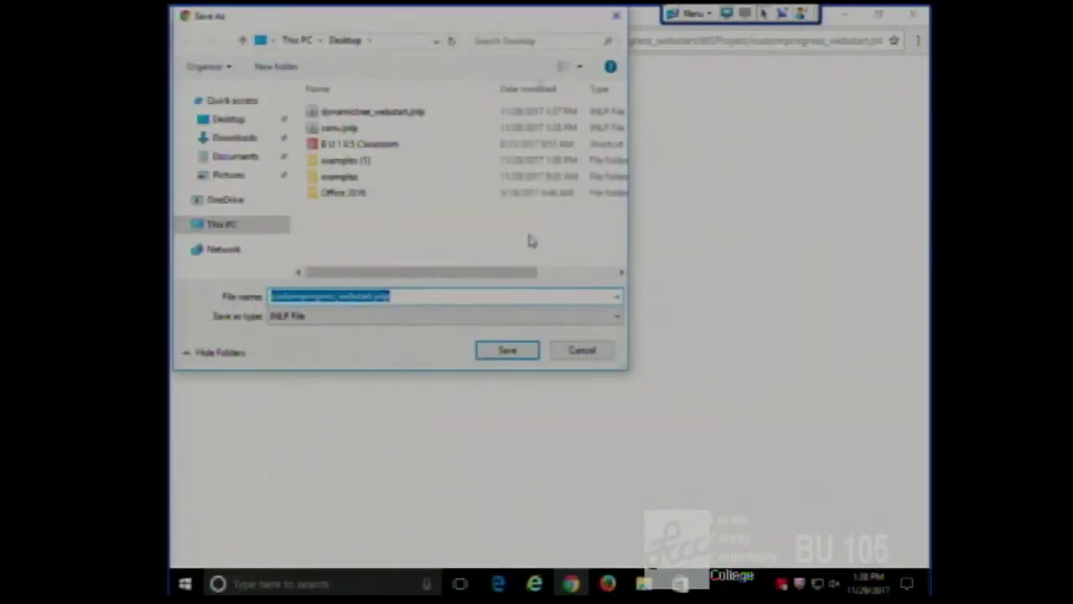
left_click(505, 353)
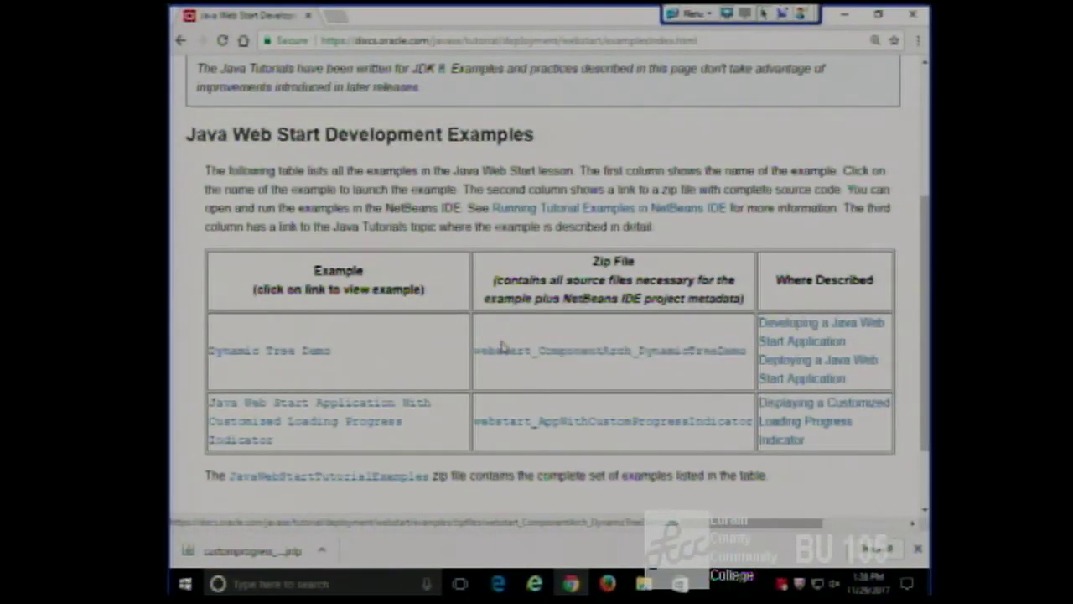
left_click(276, 551)
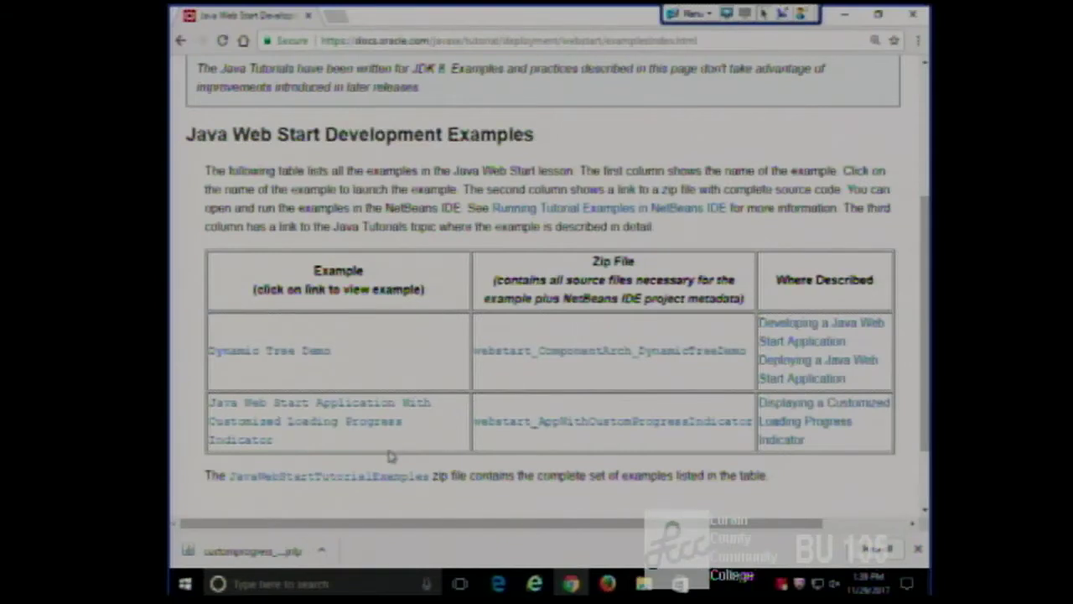
left_click(251, 551)
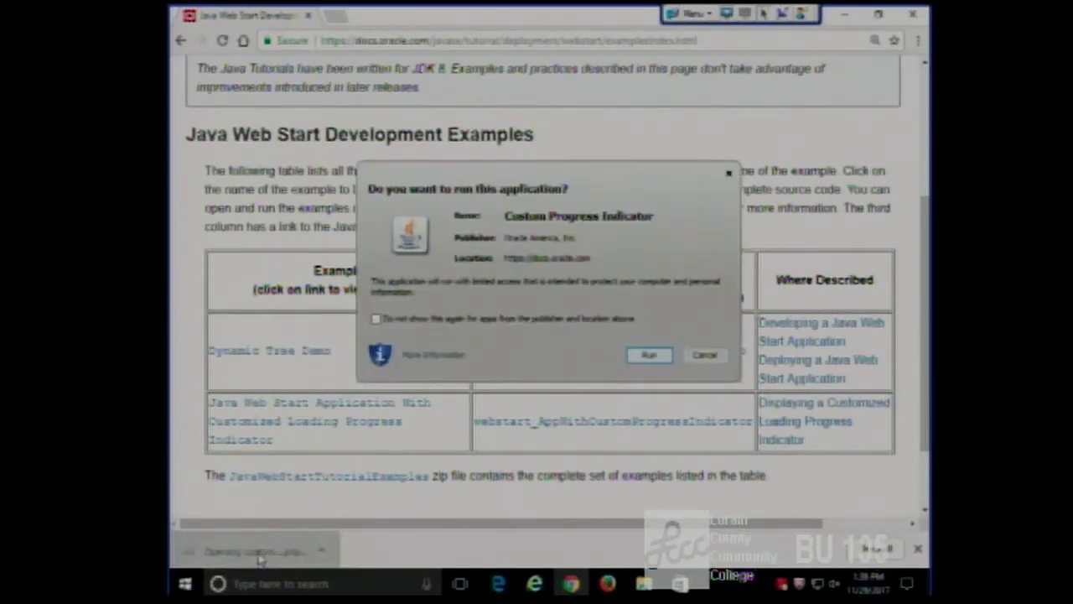
left_click(649, 355)
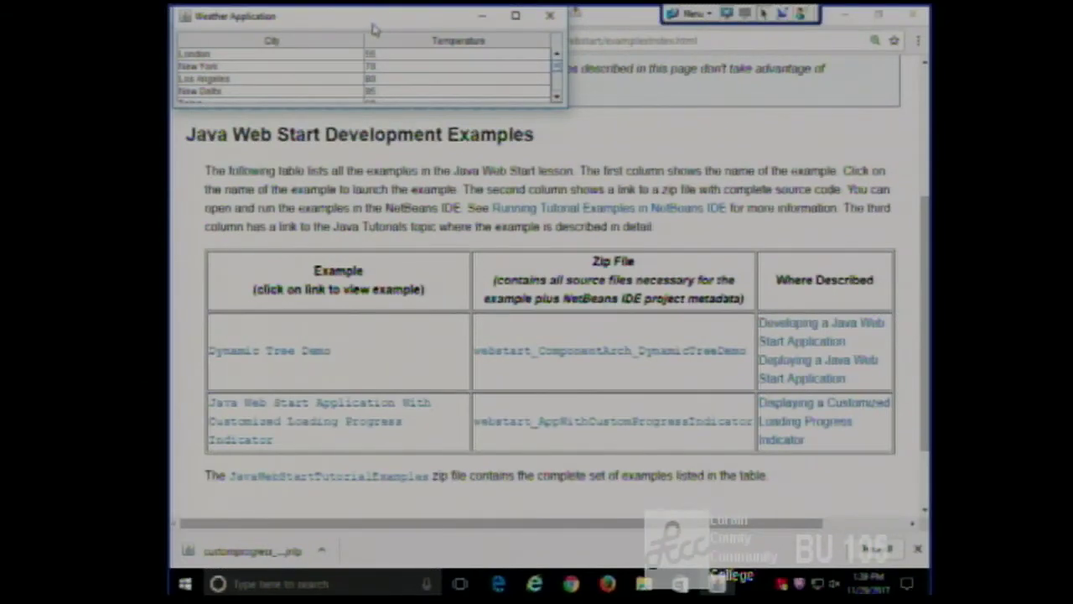
left_click_drag(382, 25, 483, 248)
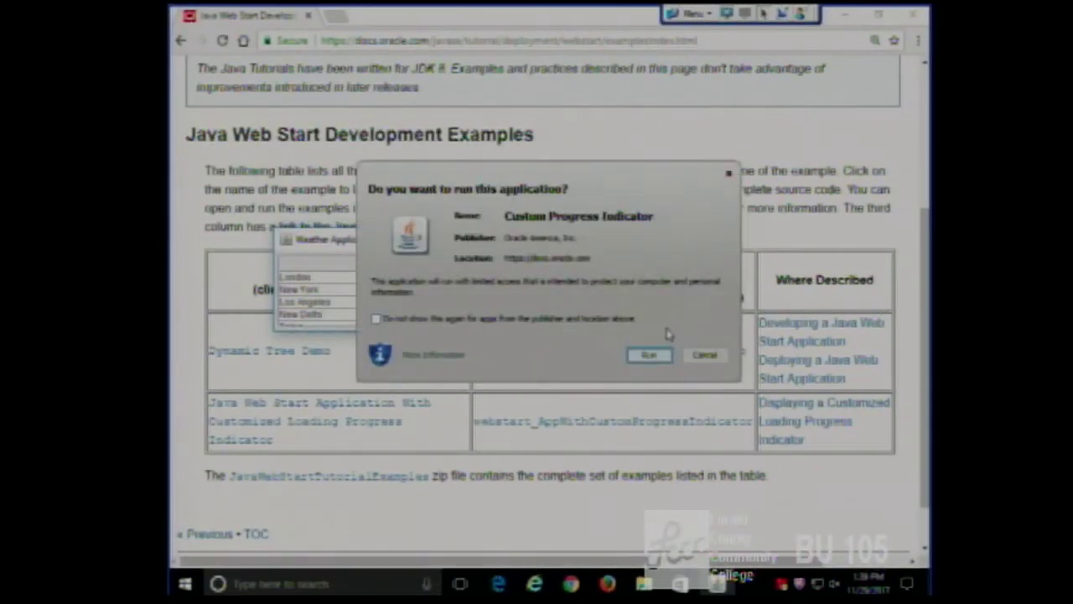
left_click(704, 355)
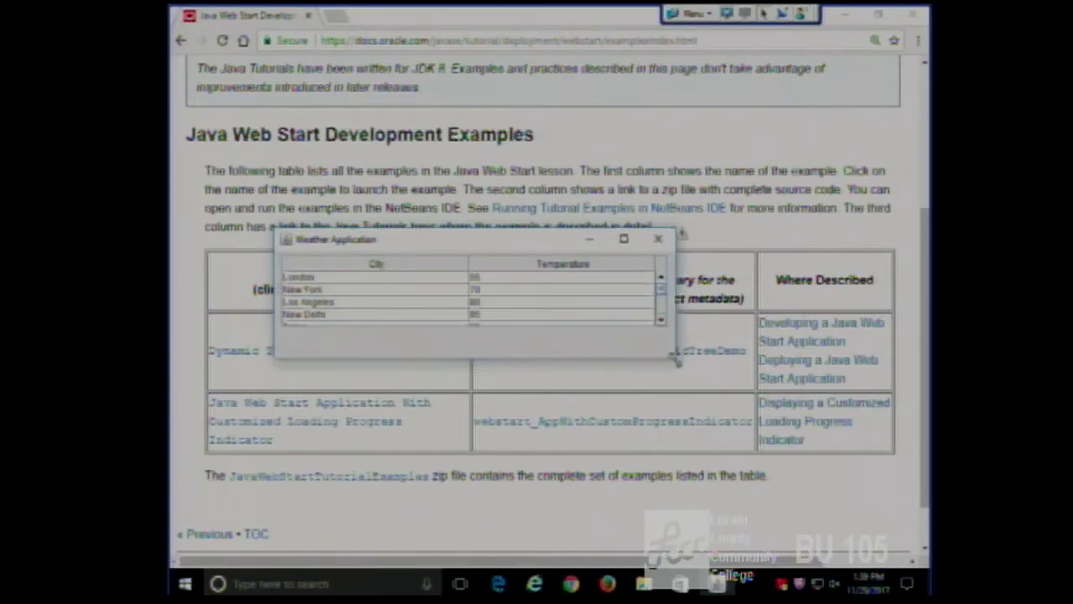
Enlarge the Weather Application window, look through its city temperature table, and close the application and the browser page.
left_click_drag(670, 334, 705, 479)
left_click(675, 321)
left_click(675, 321)
left_click(675, 321)
left_click(675, 321)
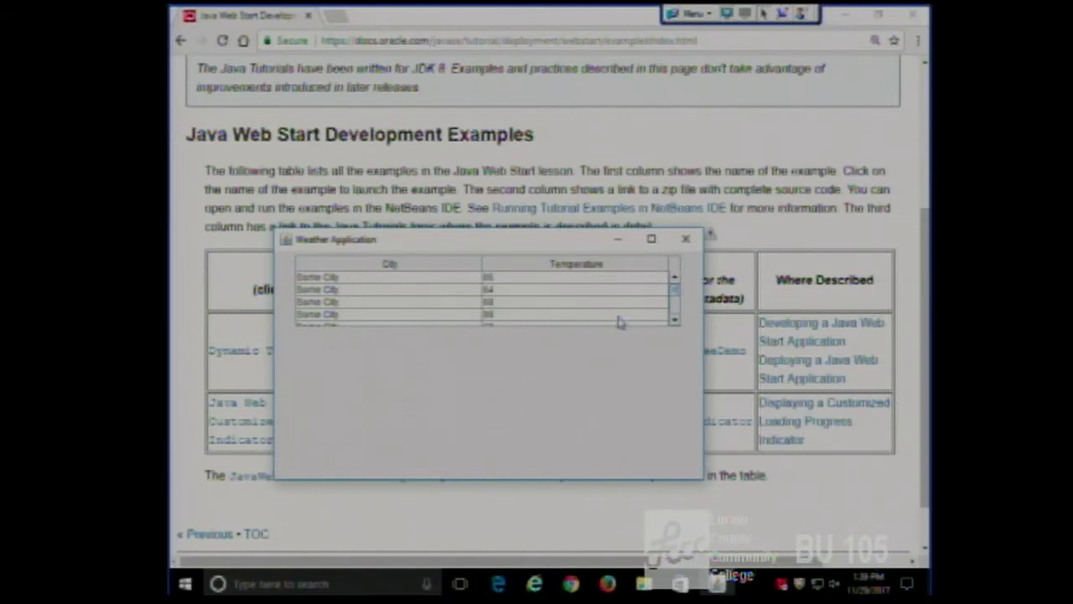
left_click_drag(452, 244, 419, 160)
left_click(651, 162)
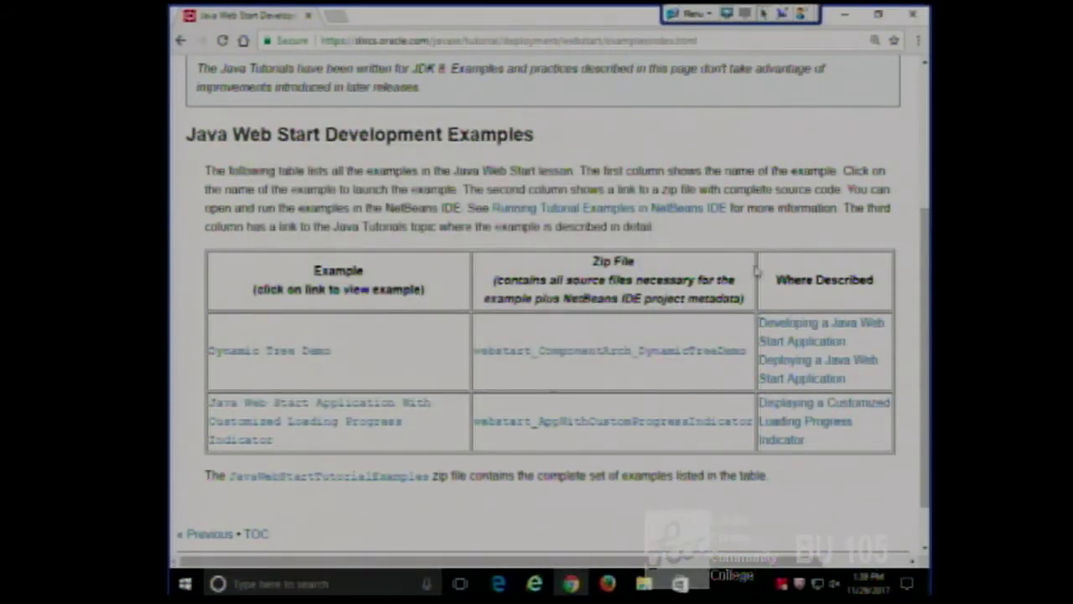
key("ctrl+w")
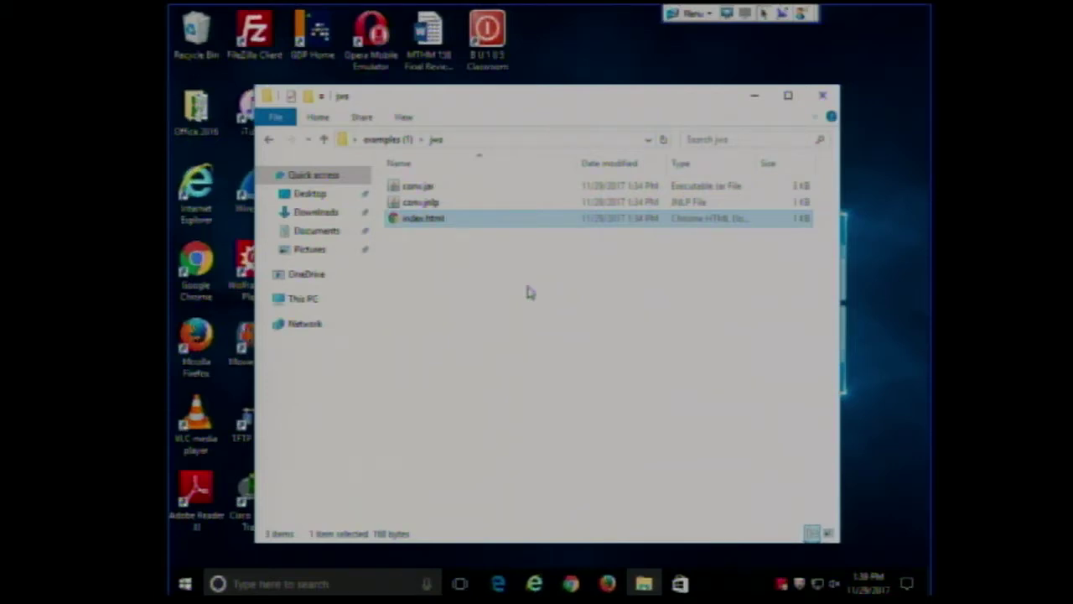
Open the jws folder's index.html in Notepad++, highlight the link's conv.jnlp reference and minimize the editor.
right_click(425, 228)
left_click(482, 248)
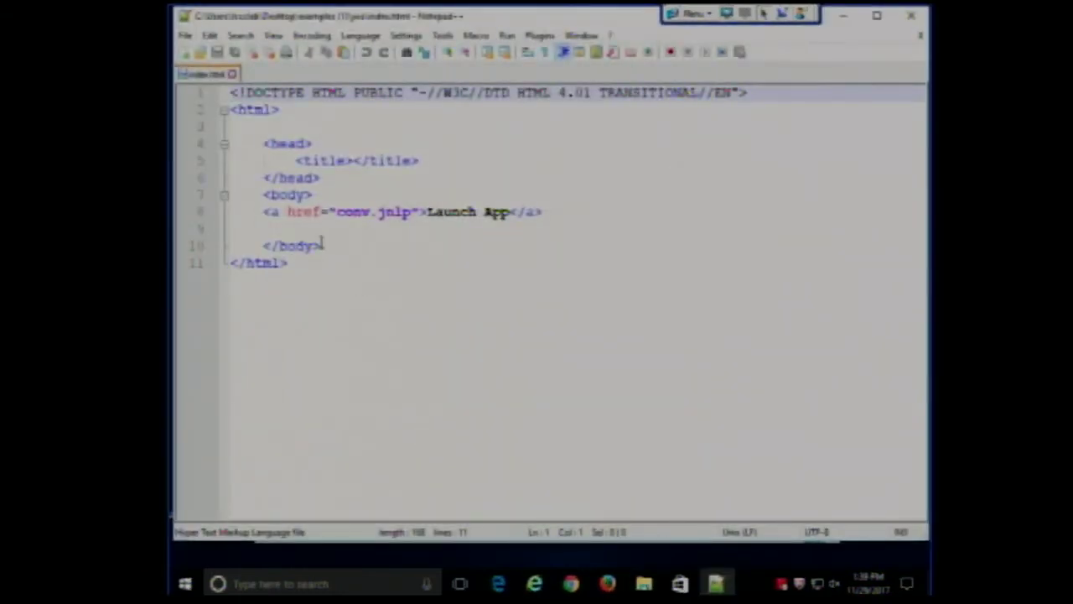
left_click_drag(251, 213, 421, 212)
left_click(426, 235)
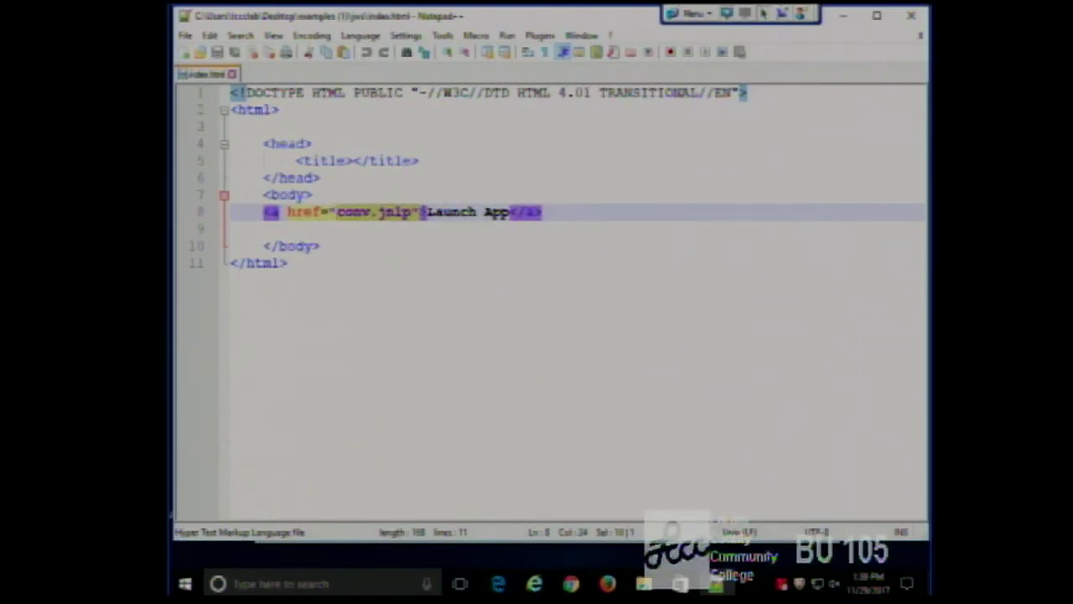
left_click(843, 15)
Open conv.jnlp from the jws folder in Notepad++, highlight its whole information block and minimize the editor.
right_click(442, 208)
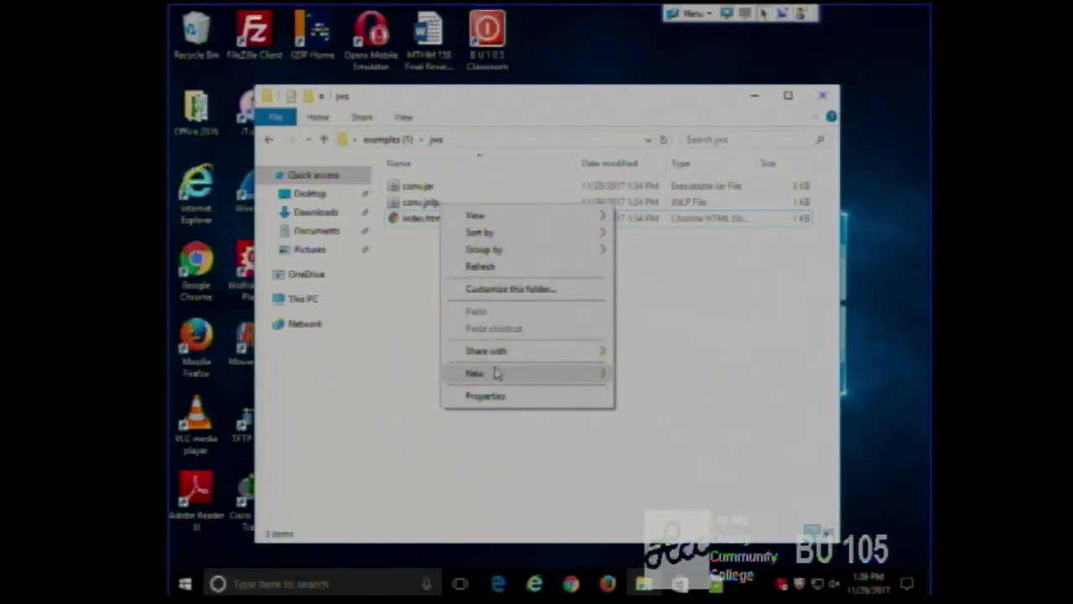
left_click(407, 364)
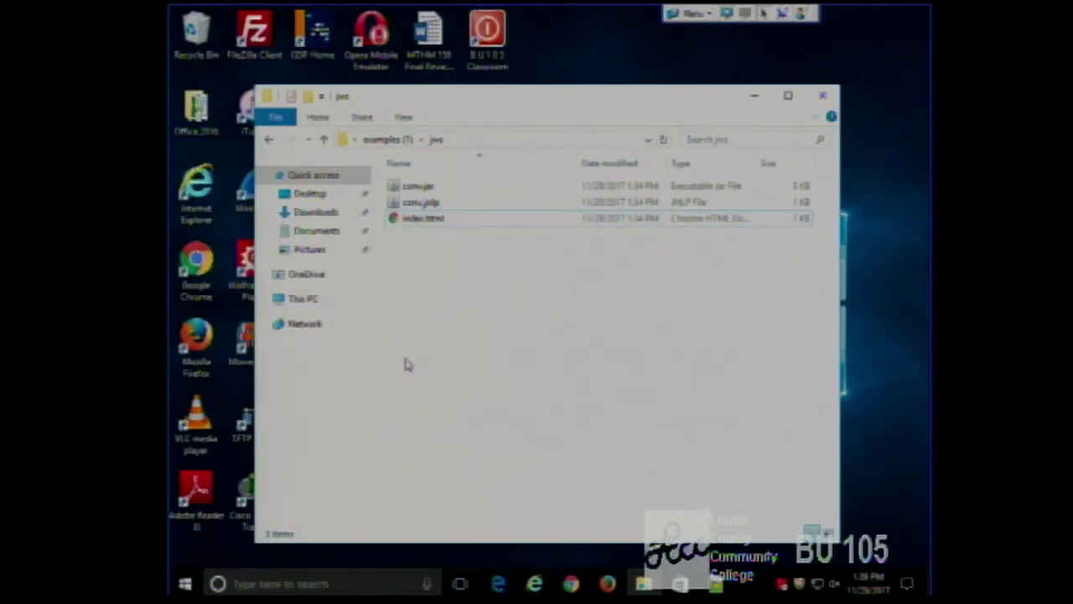
left_click(422, 205)
right_click(424, 208)
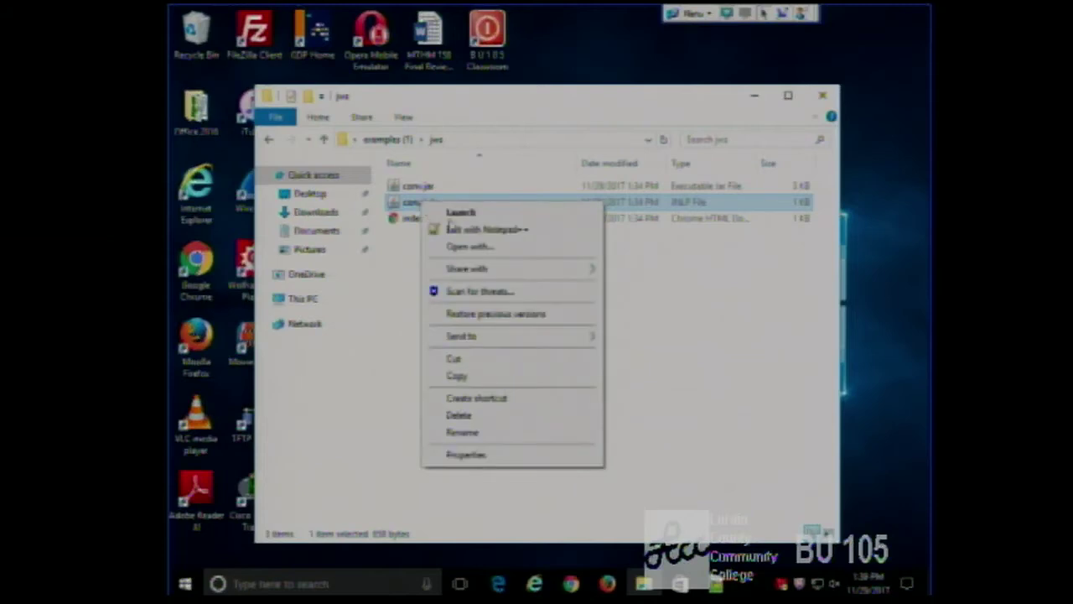
left_click(490, 229)
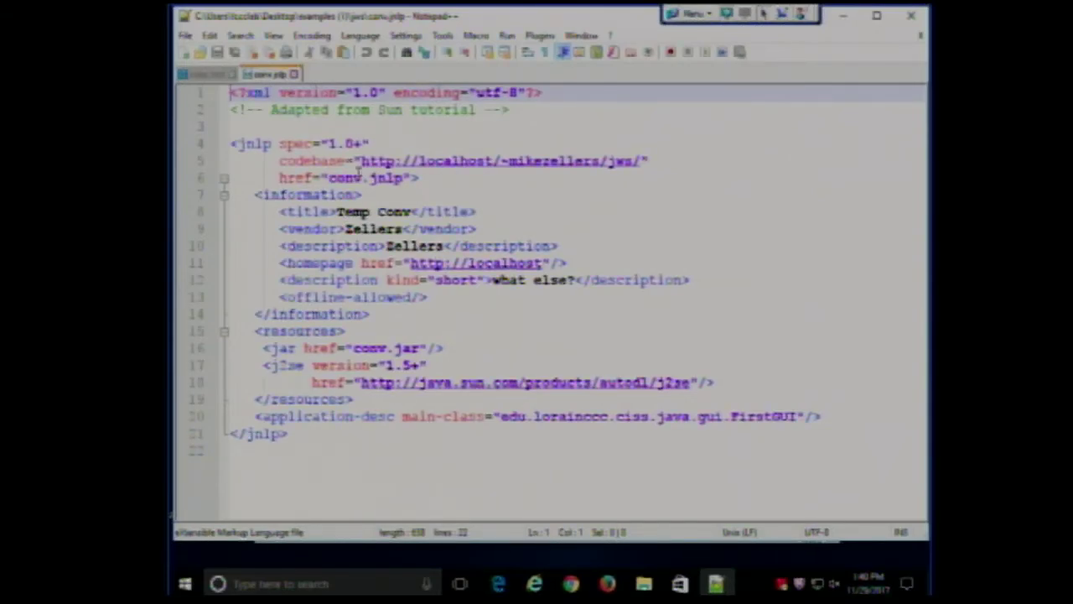
left_click_drag(256, 198, 418, 320)
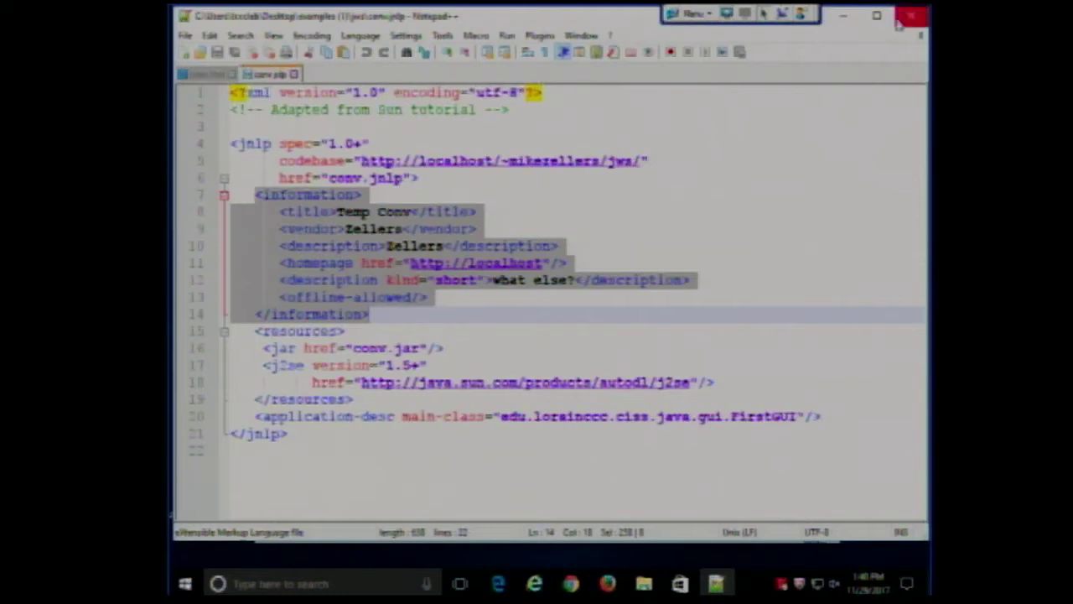
left_click(842, 15)
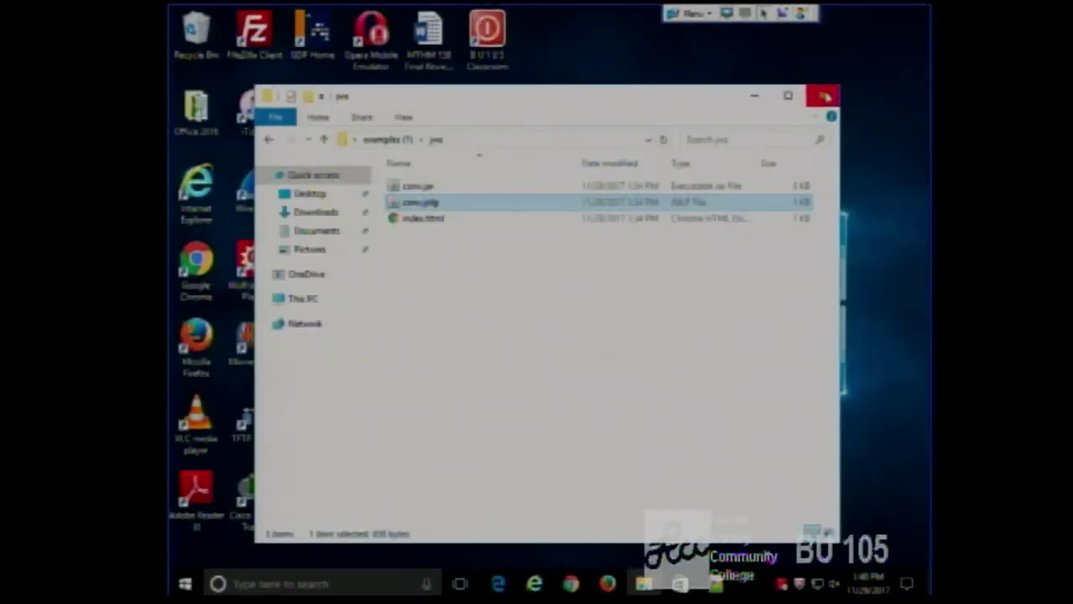
Minimize the jws folder window and open the web server's C:\inetpub\wwwroot folder in a new File Explorer window.
left_click(755, 96)
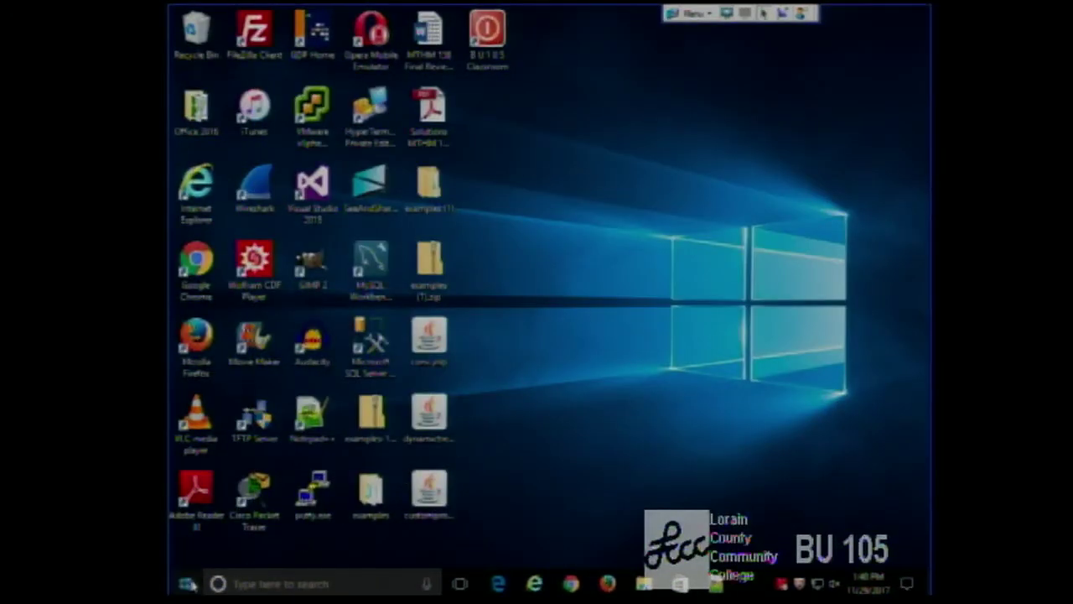
left_click(186, 584)
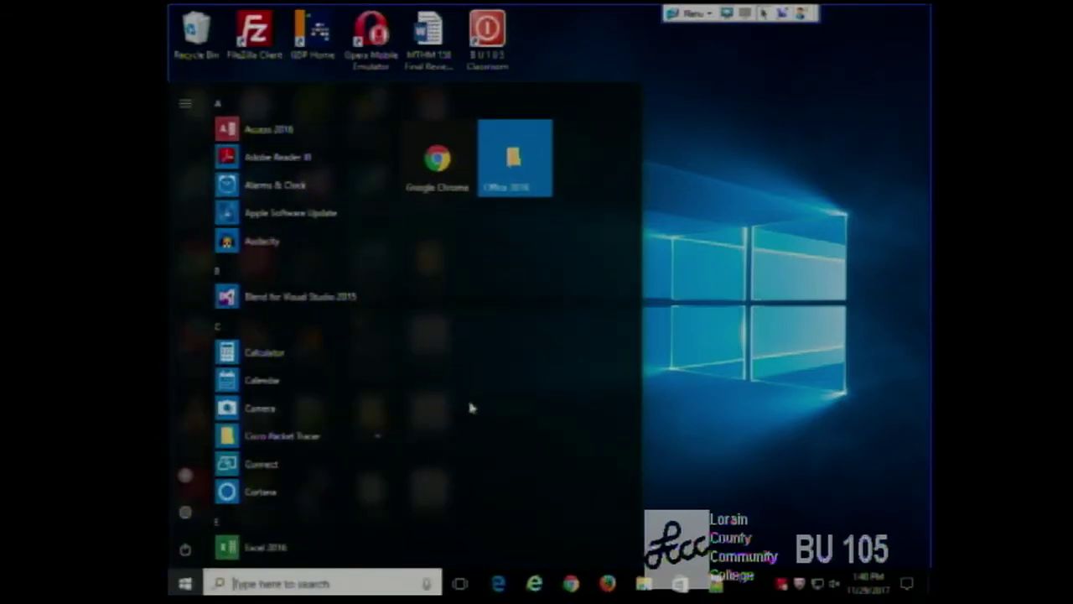
left_click(658, 400)
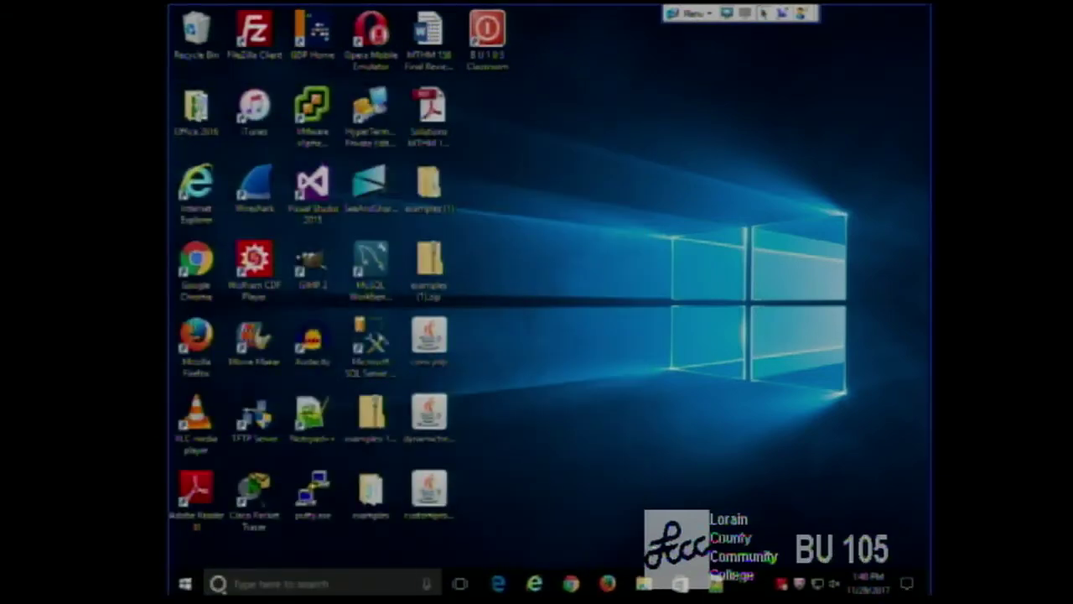
right_click(187, 584)
left_click(237, 459)
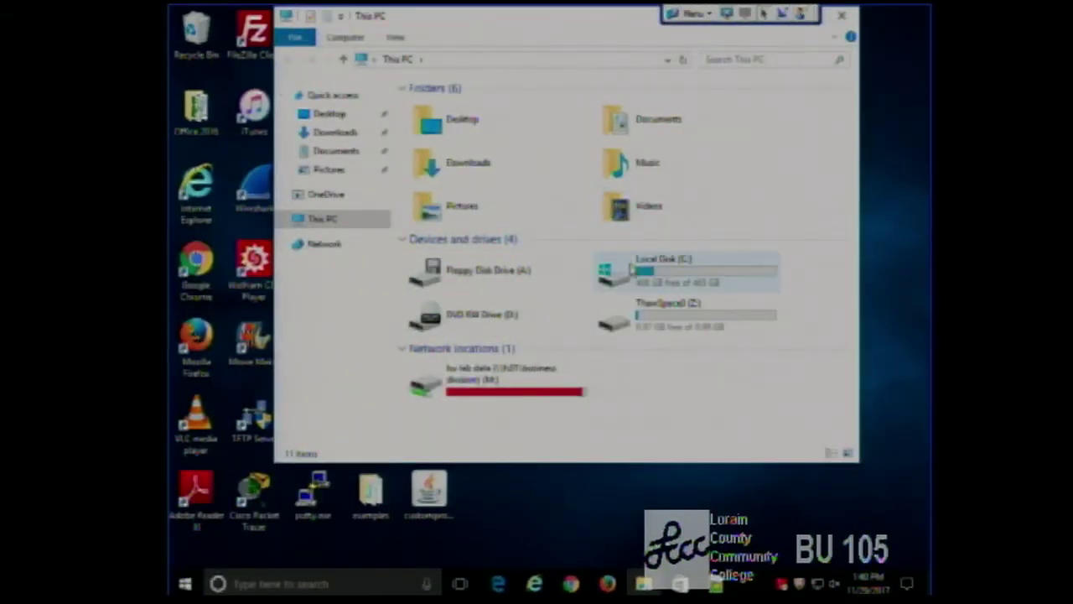
left_click(631, 271)
double_click(631, 271)
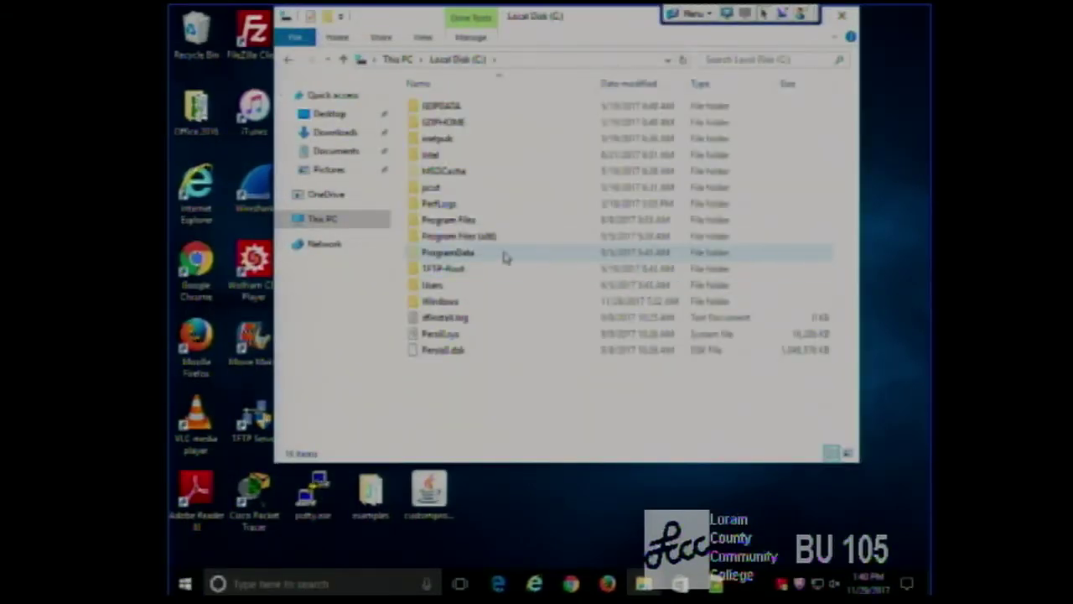
double_click(438, 141)
double_click(440, 205)
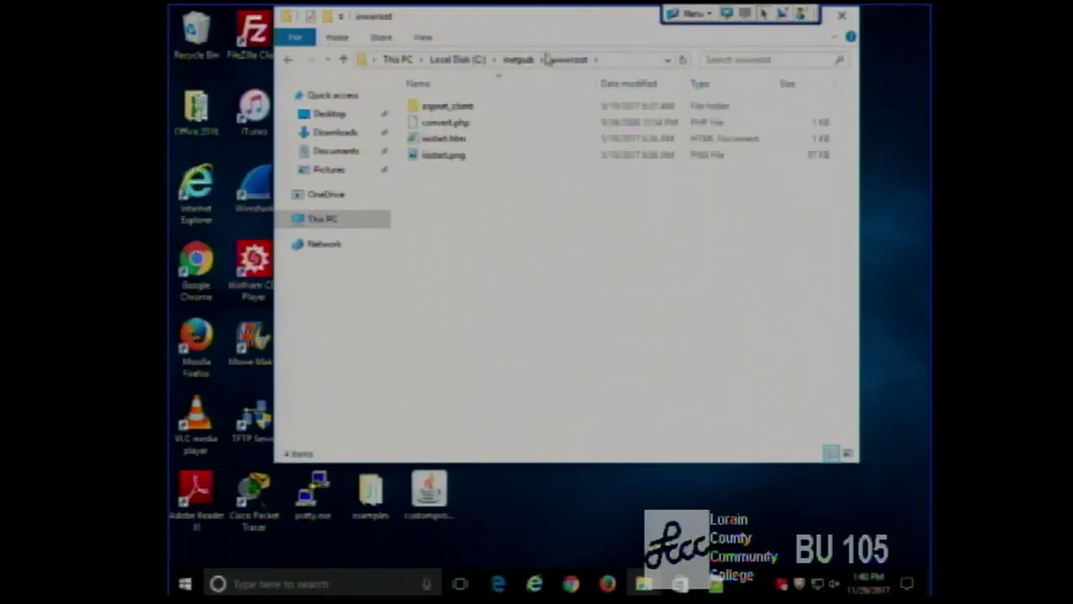
Open the desktop's examples (1)\jws folder beside the wwwroot window and move conv.jar, conv.jnlp and index.html into wwwroot.
left_click_drag(575, 16, 790, 121)
double_click(433, 188)
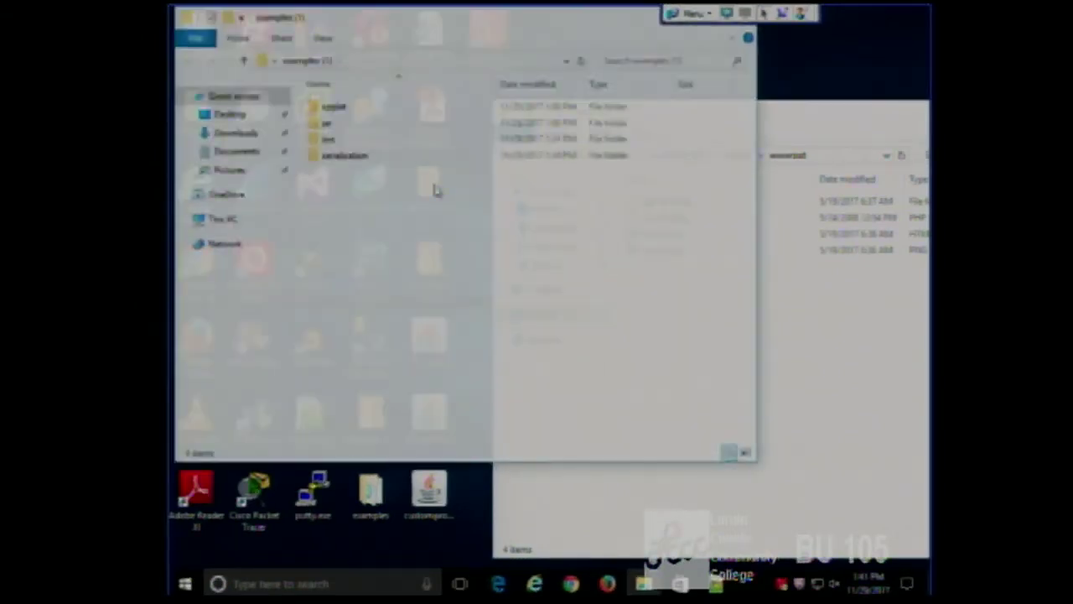
double_click(335, 138)
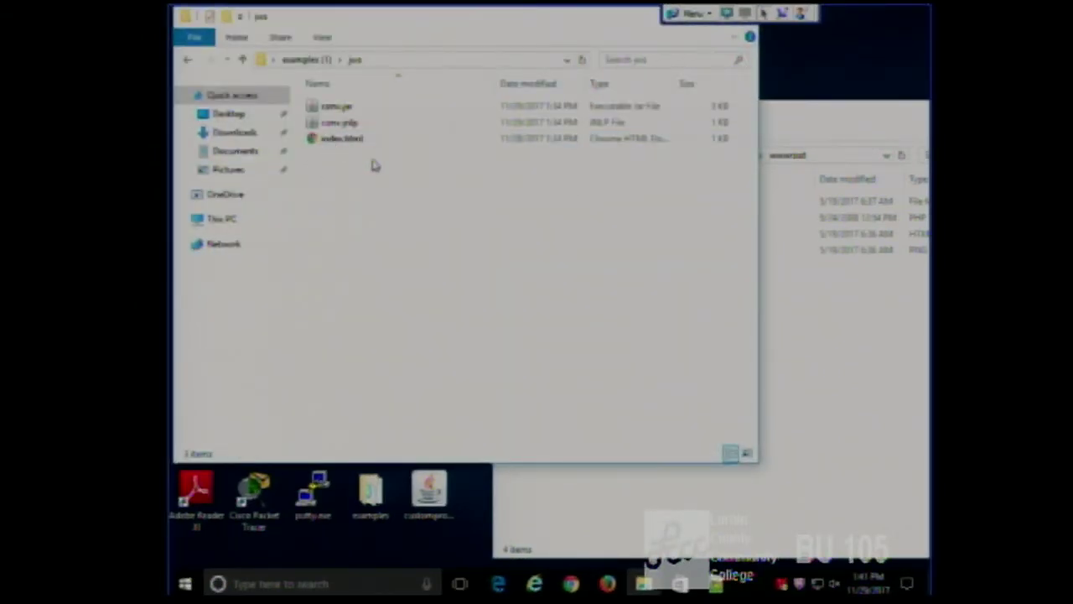
left_click_drag(383, 162, 803, 410)
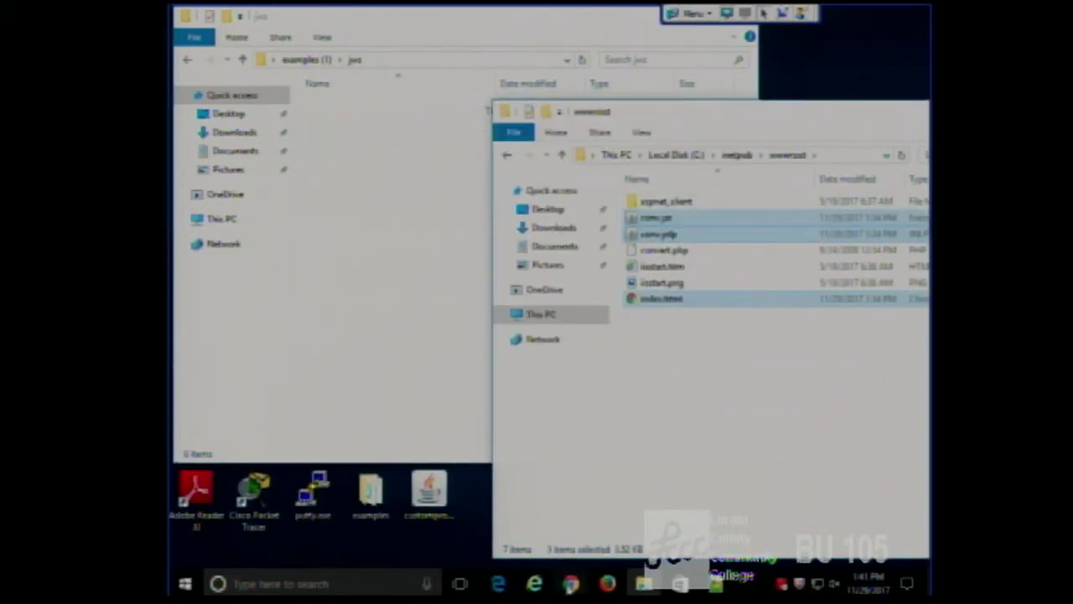
Open localhost/index.html in Chrome, accepting the internet usage policy, and try its Launch App link.
left_click(570, 583)
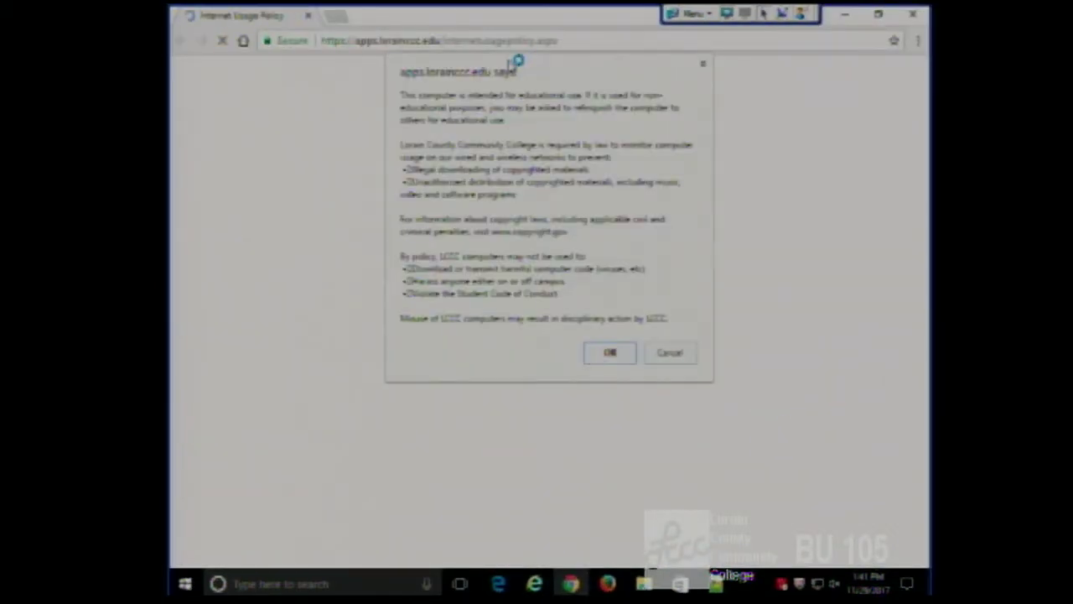
left_click(625, 352)
left_click(483, 41)
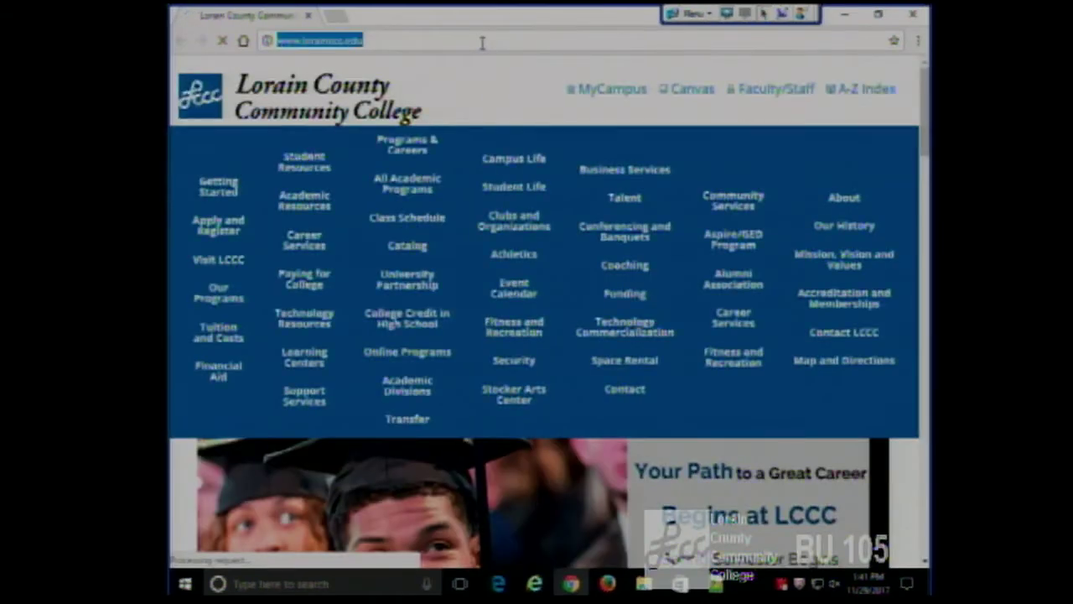
type("lccc")
type("al")
type("host")
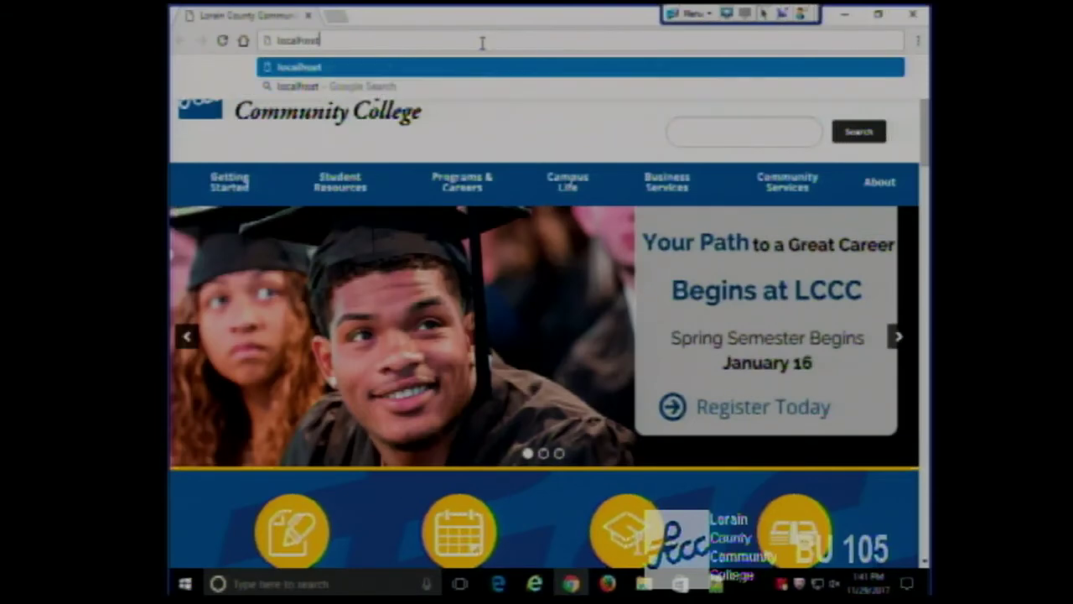
type("/i")
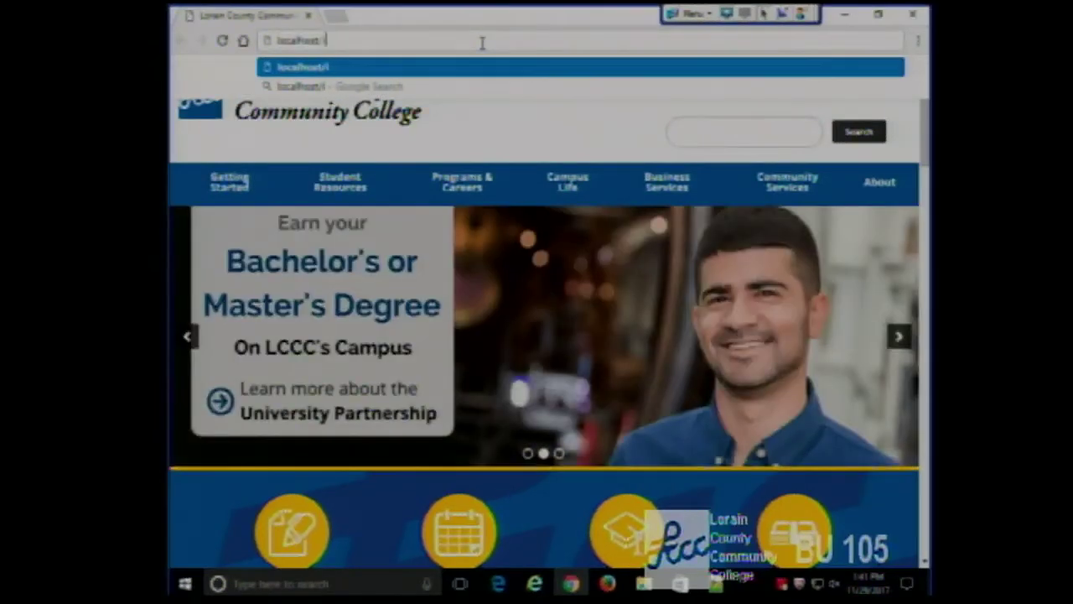
type("ndex.html")
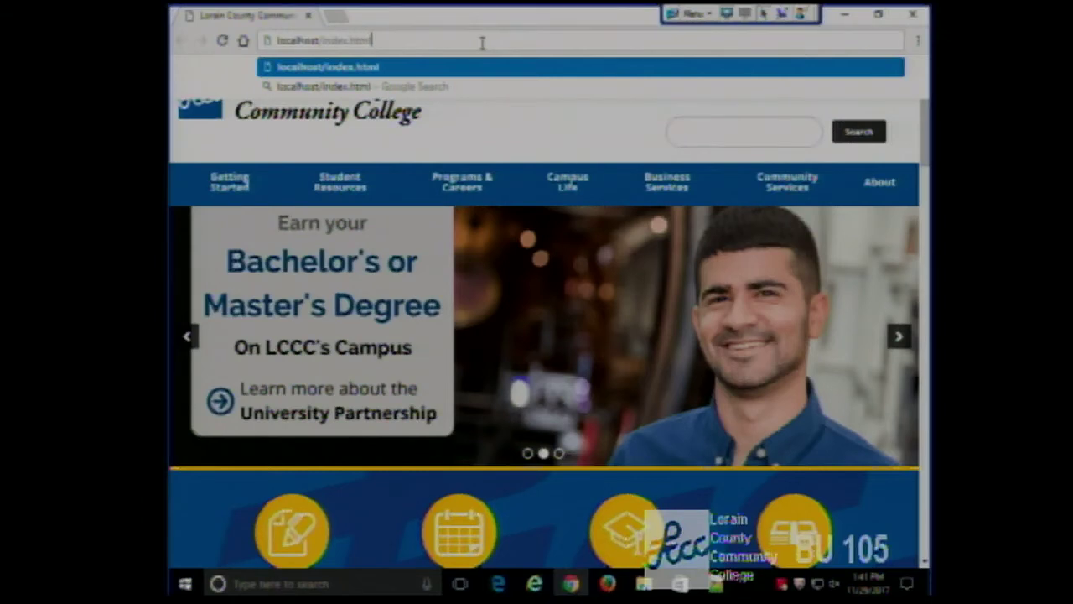
key("Return")
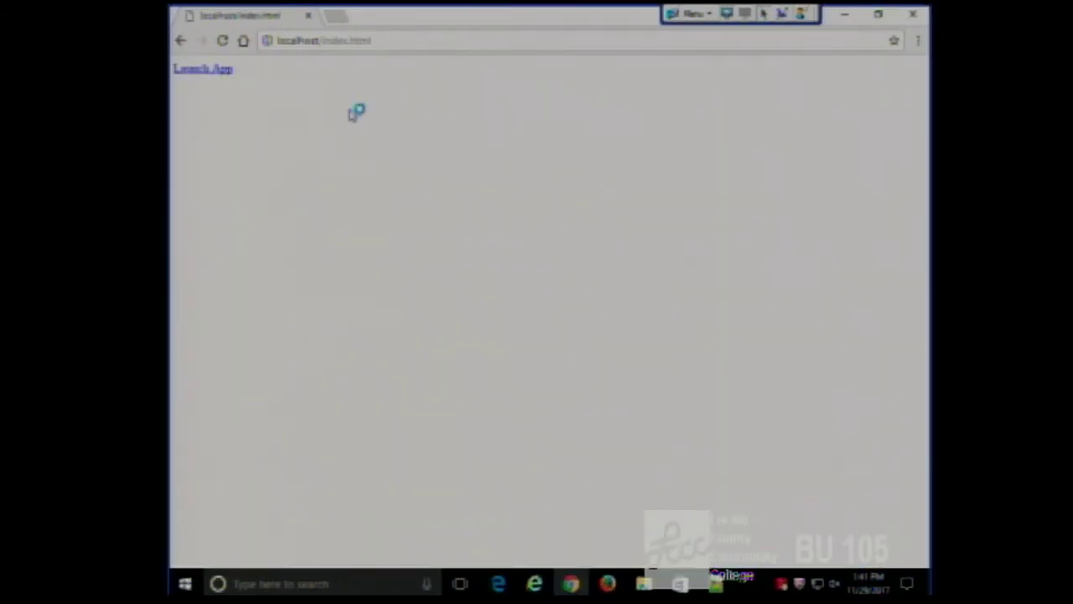
left_click(203, 71)
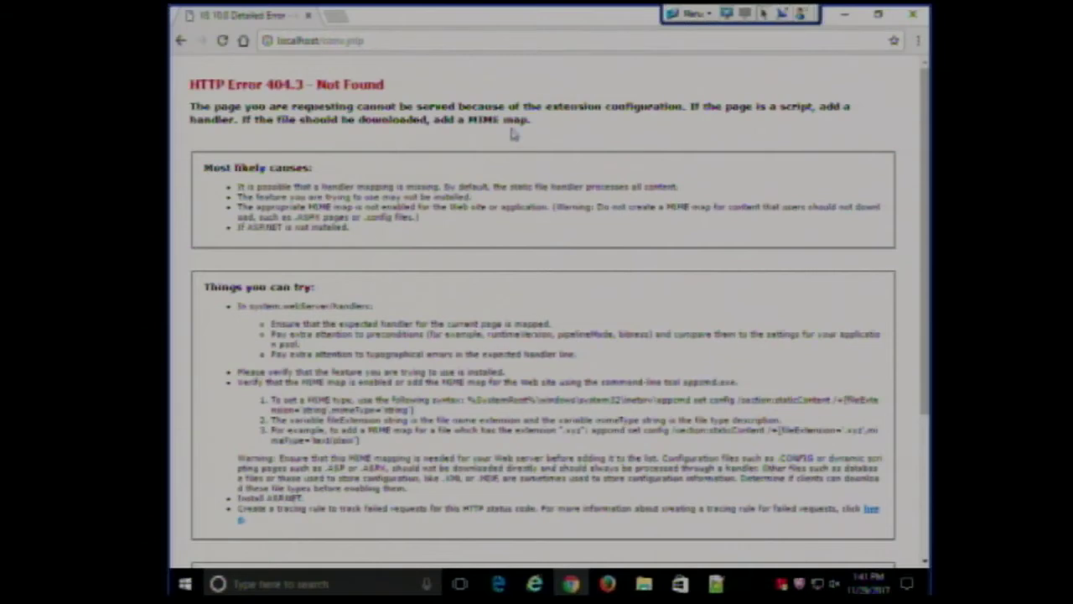
Close the browser page and Notepad++, without keeping the missing conv.jnlp and index.html in the editor.
left_click(309, 16)
left_click_drag(796, 115, 584, 205)
left_click(848, 199)
left_click_drag(741, 16, 680, 42)
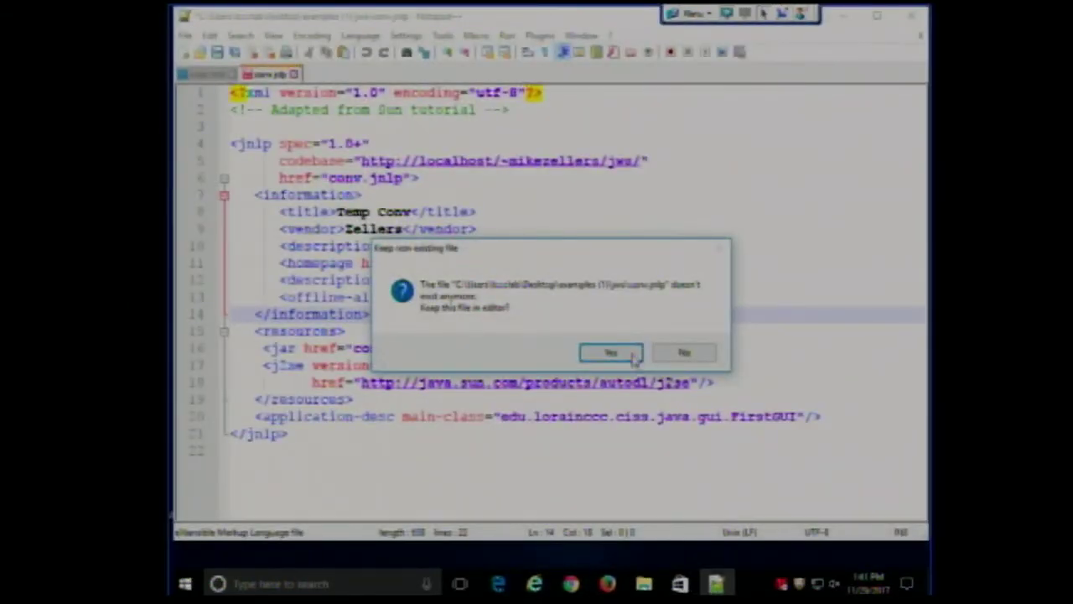
left_click(682, 351)
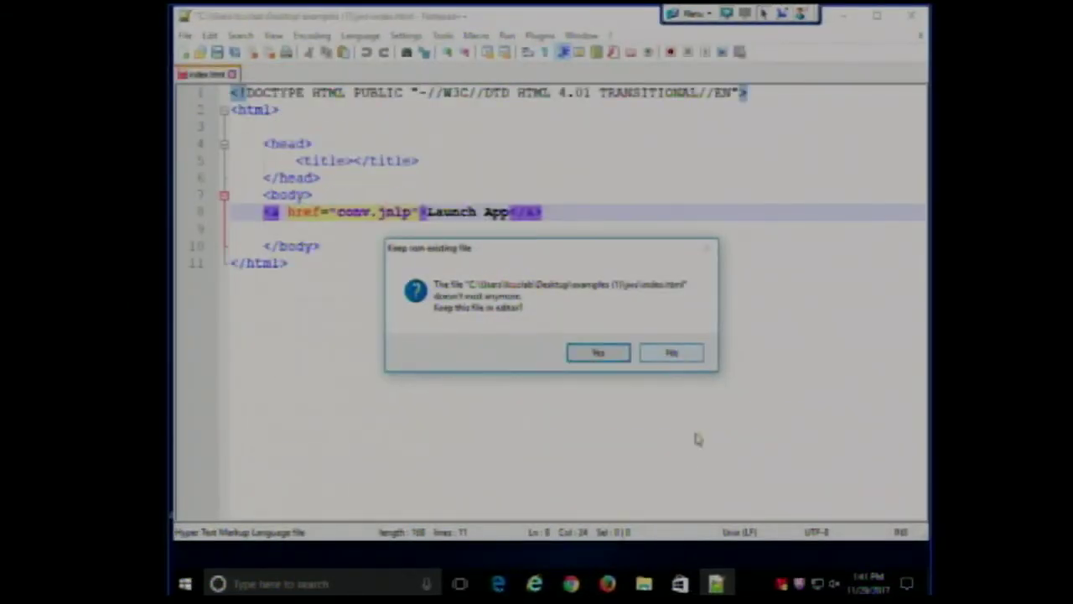
left_click(673, 353)
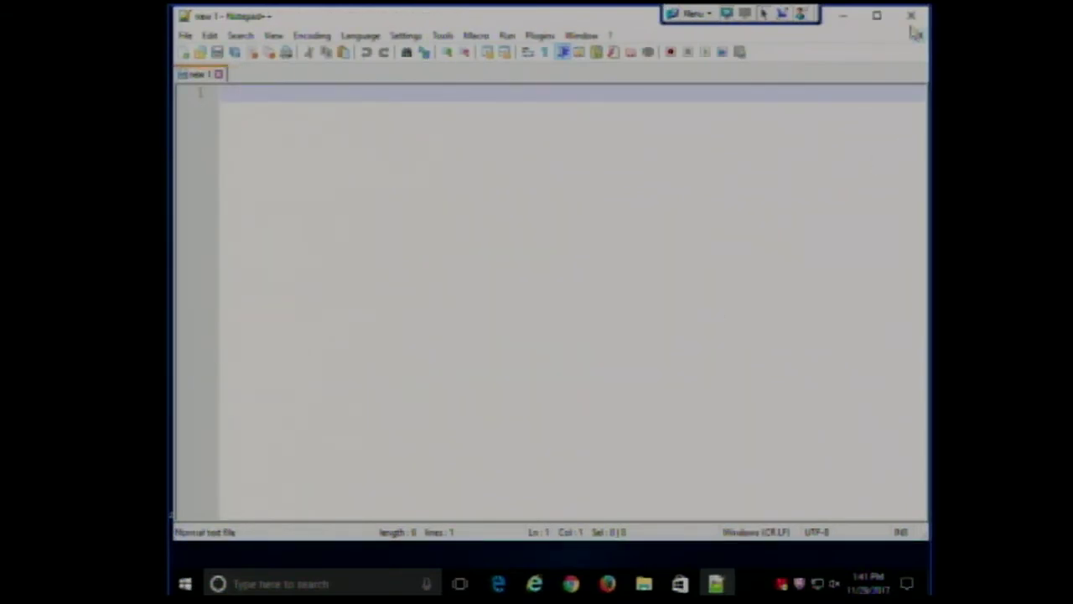
left_click(912, 15)
Extract examples (1).zip again to the desktop's examples (1) folder, replacing the files in the destination.
double_click(431, 280)
left_click(394, 67)
left_click(412, 105)
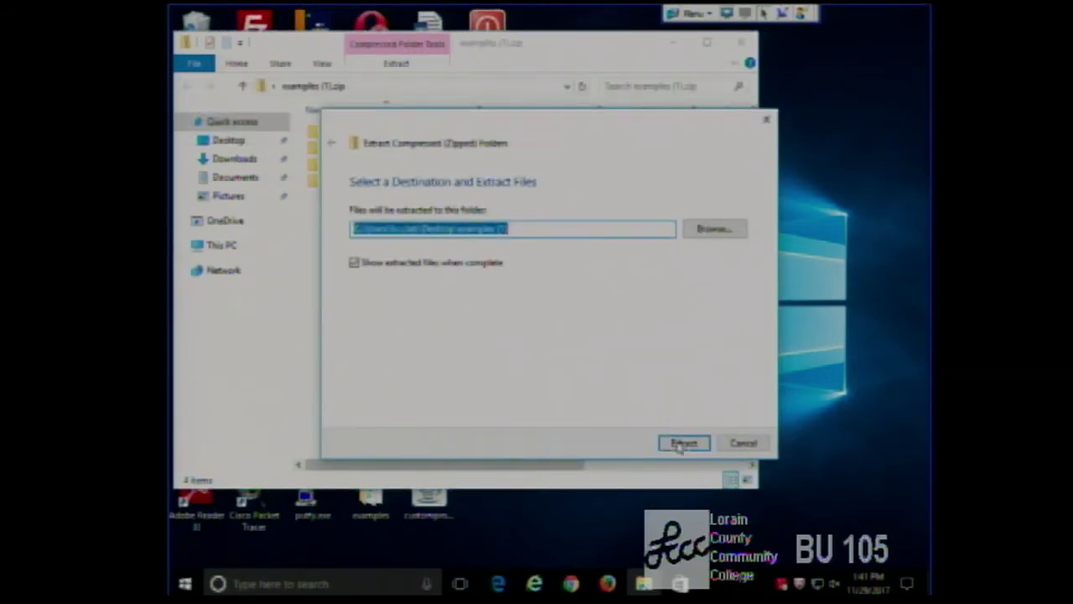
left_click(683, 441)
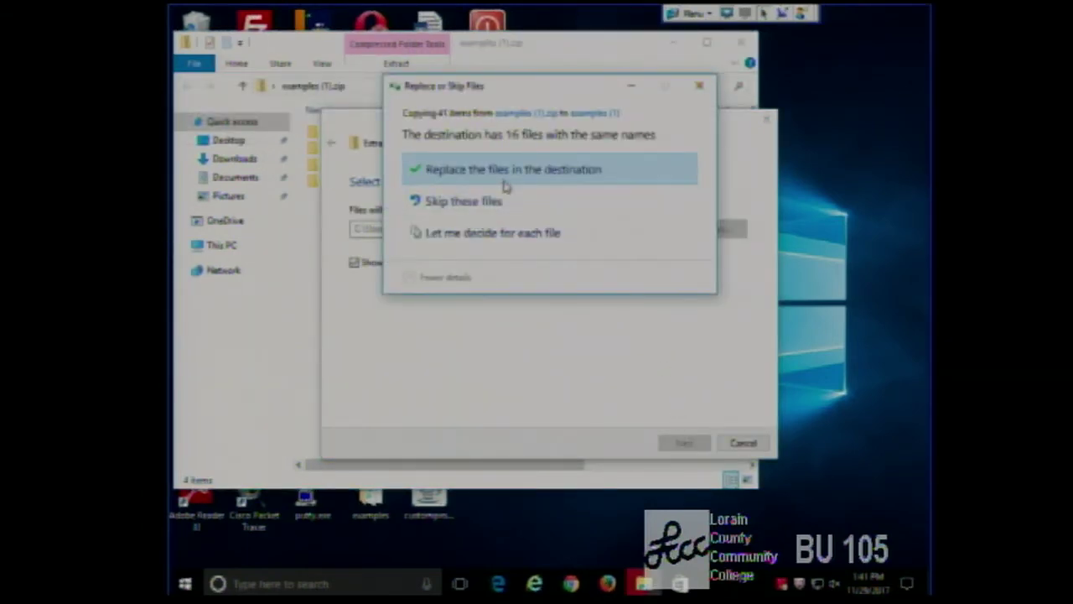
left_click(503, 180)
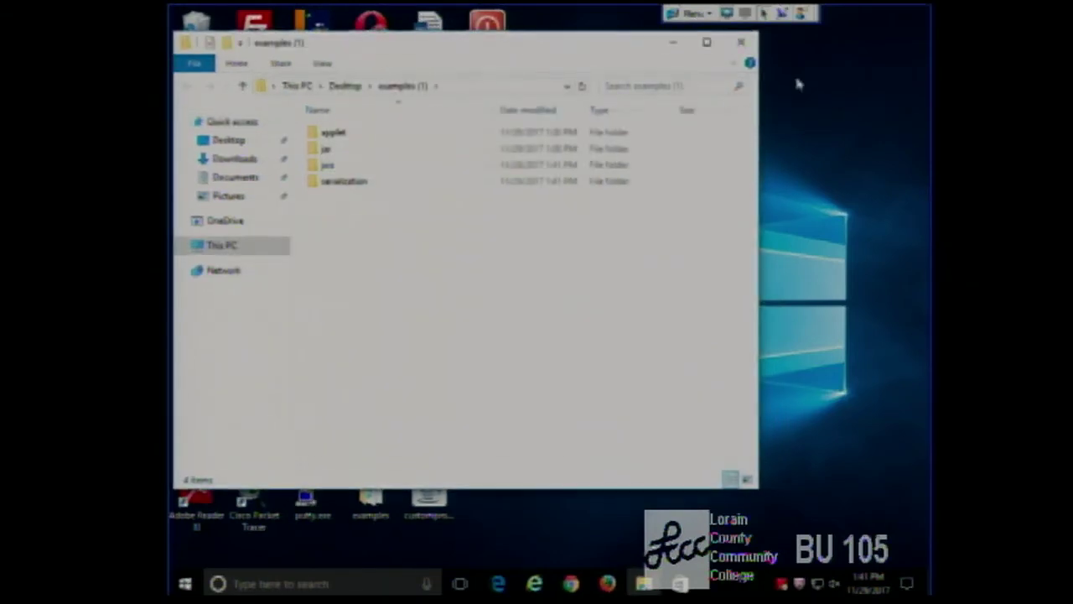
Open conv.jnlp from the extracted jws folder in Notepad++.
double_click(343, 165)
right_click(343, 151)
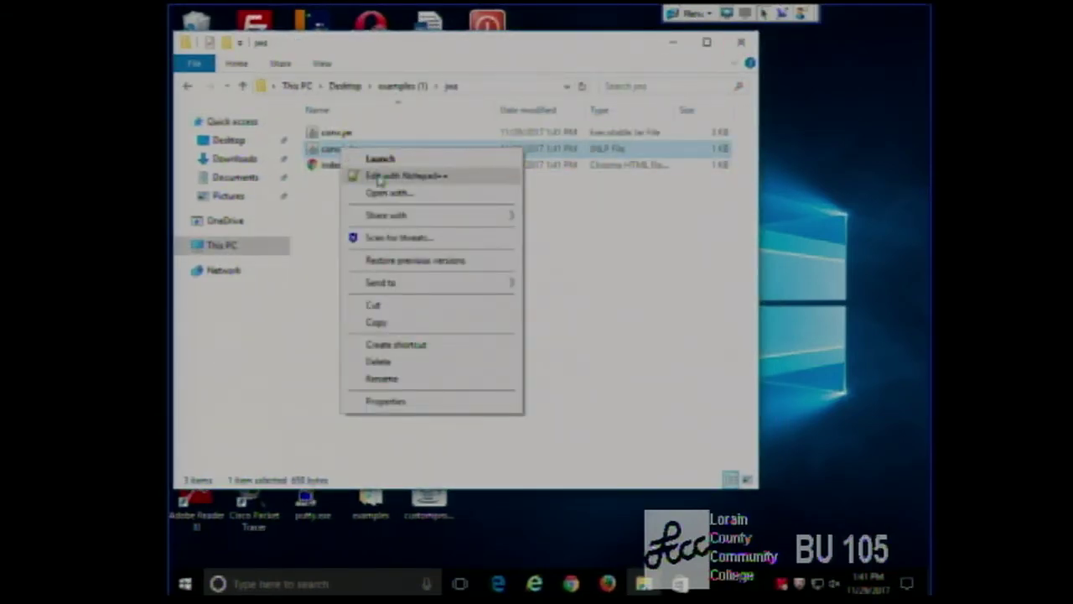
left_click(379, 174)
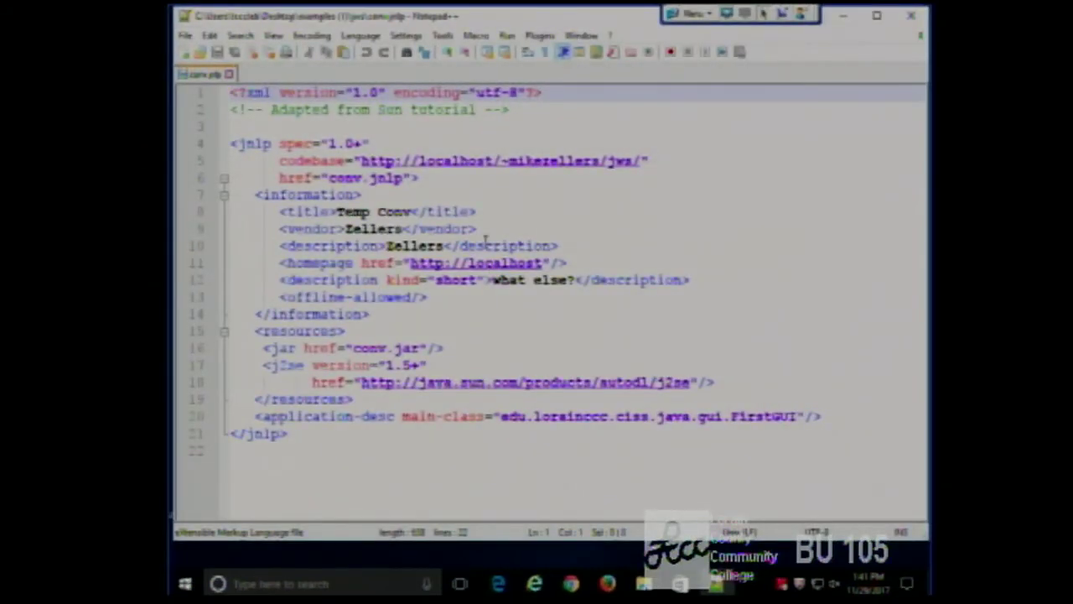
Highlight the conv.jar resource line in conv.jnlp, clear the selection and minimize the editor.
left_click(255, 348)
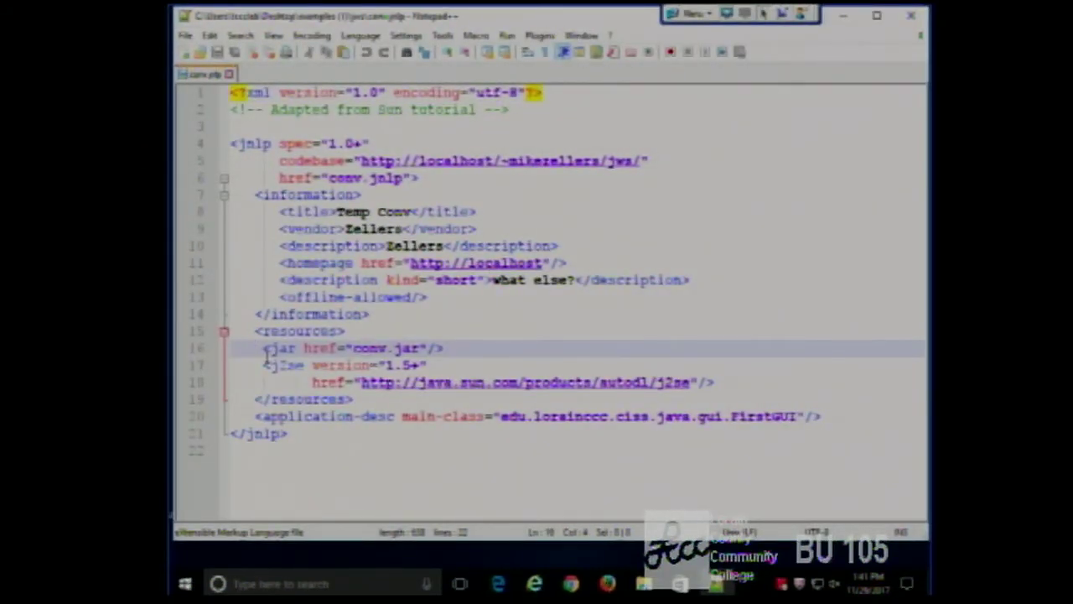
left_click(382, 349)
left_click(462, 350)
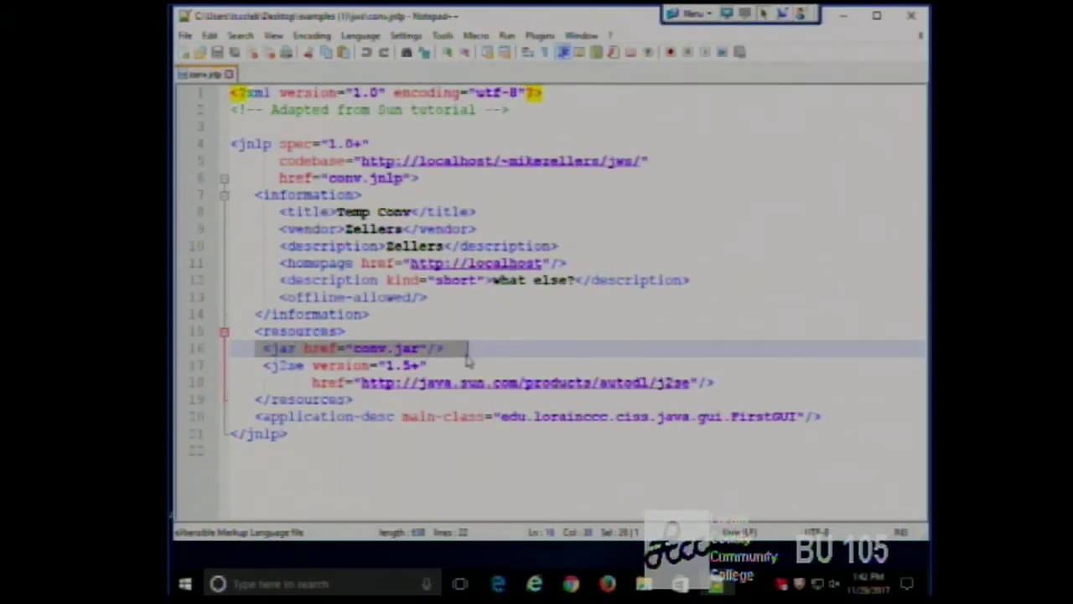
left_click(467, 349)
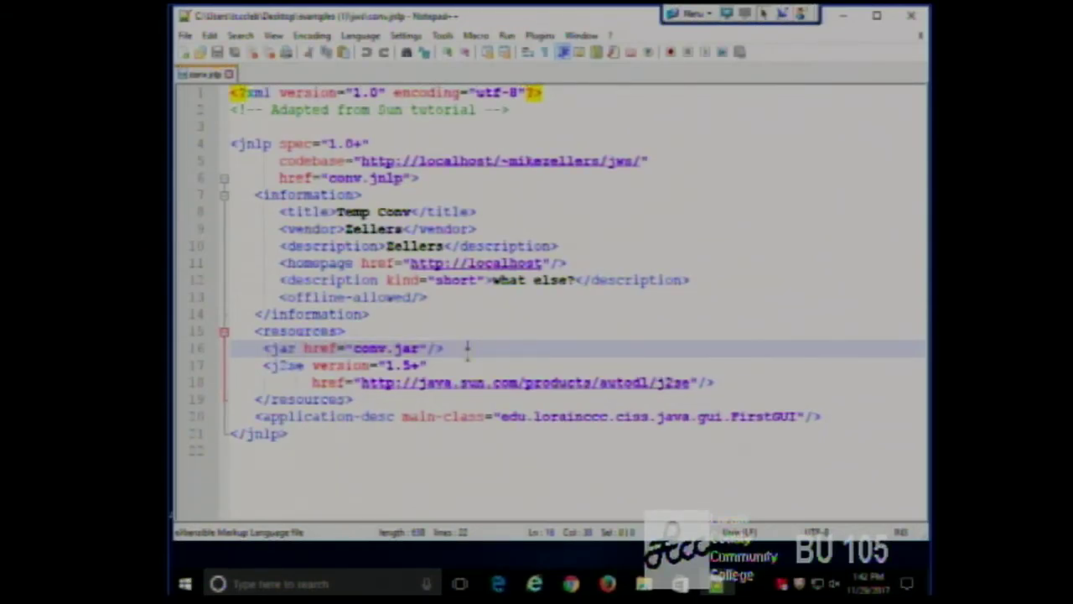
left_click(844, 22)
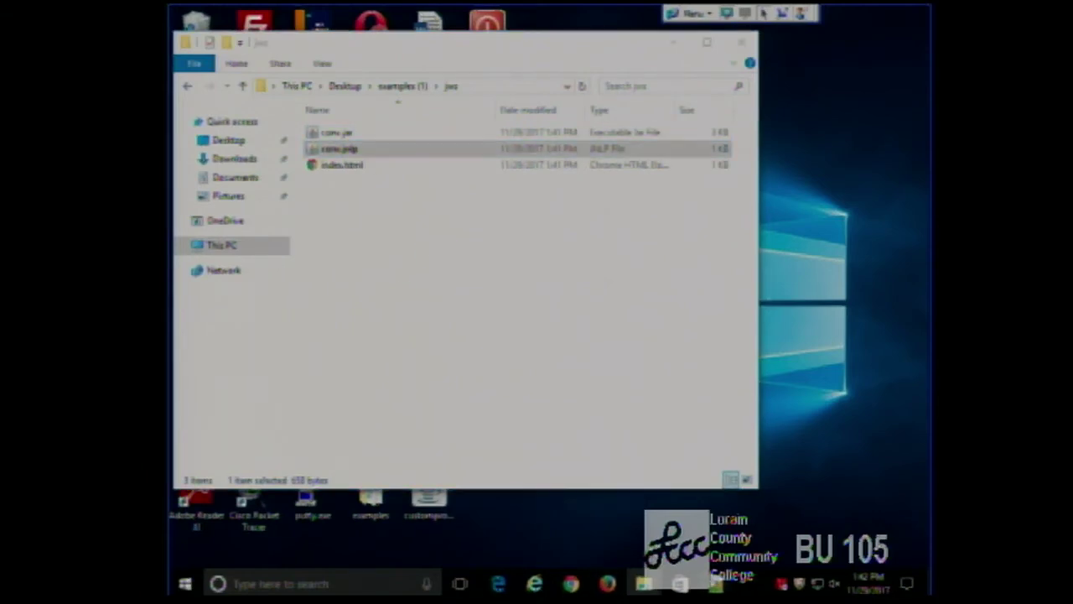
Restore the Notepad++ window and highlight the main-class value edu.lorainccc.ciss.java.gui.FirstGUI in conv.jnlp, clearing the selection when done.
left_click(715, 584)
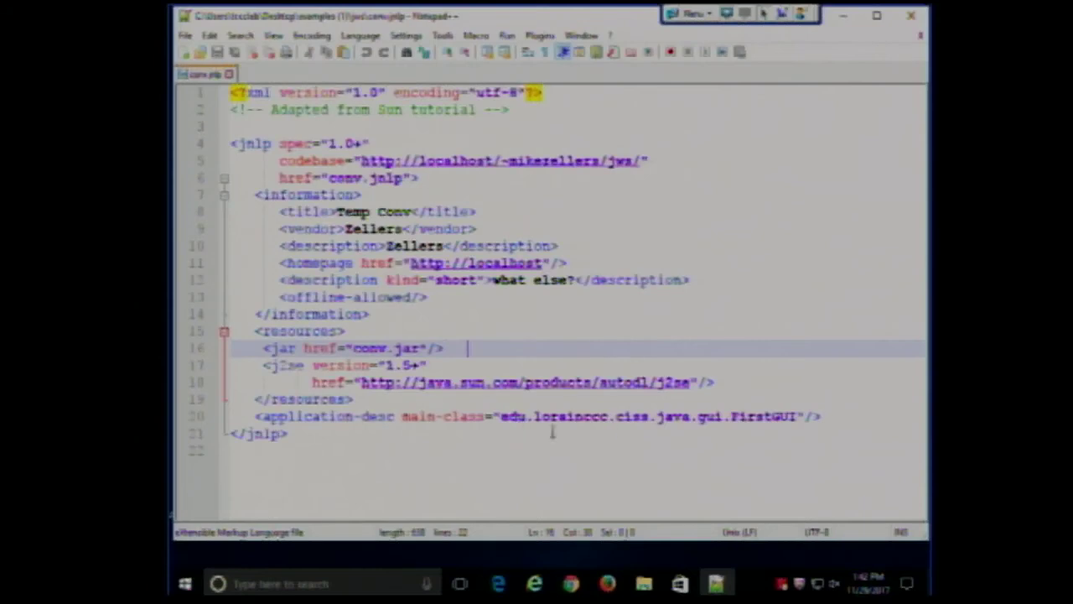
left_click_drag(501, 416, 803, 415)
left_click(771, 450)
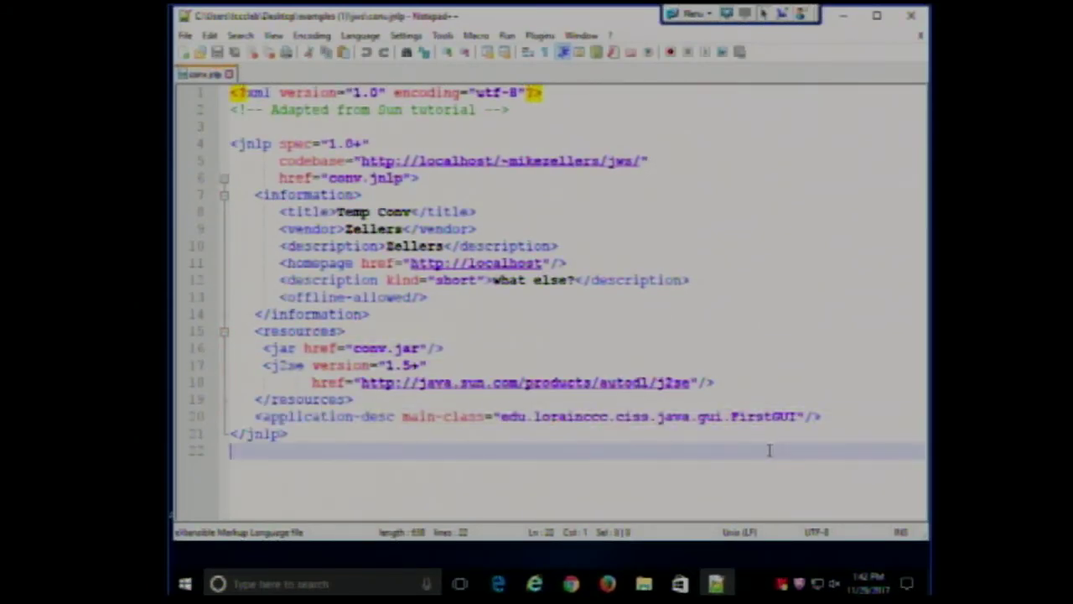
left_click_drag(500, 416, 806, 416)
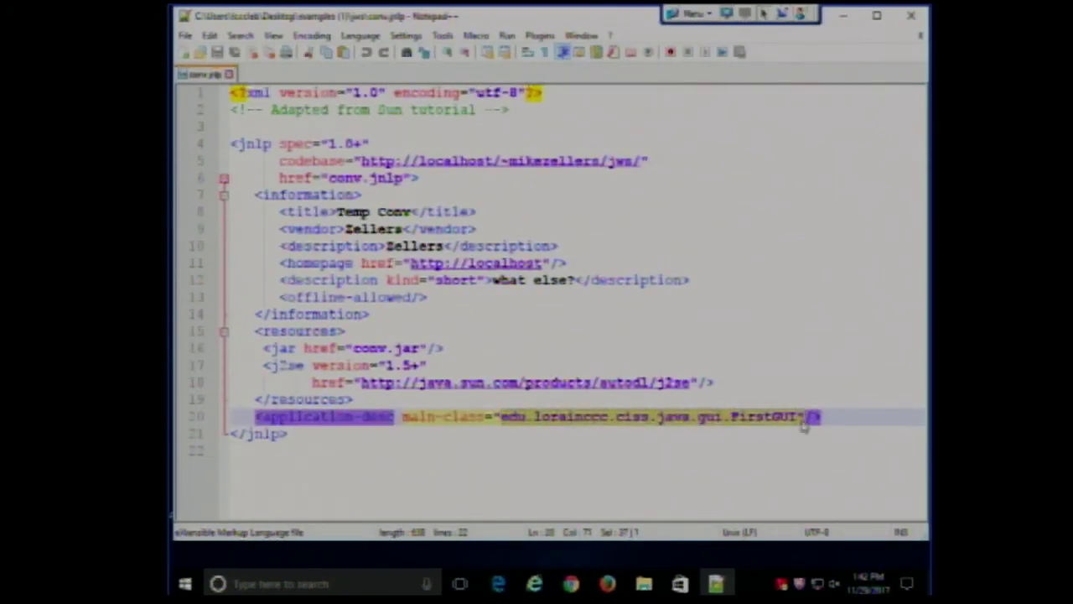
left_click(793, 435)
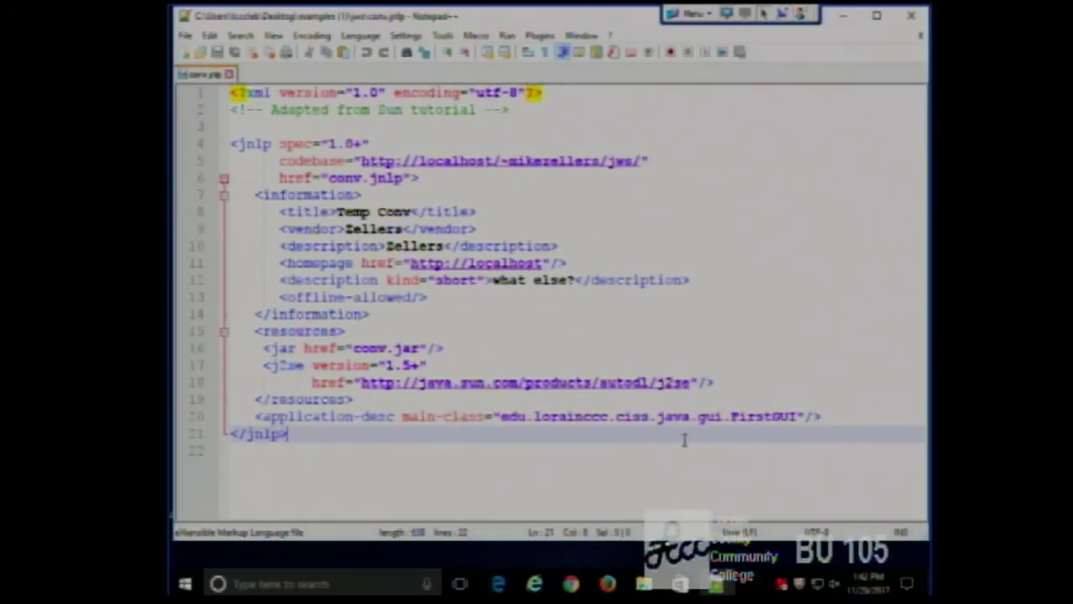